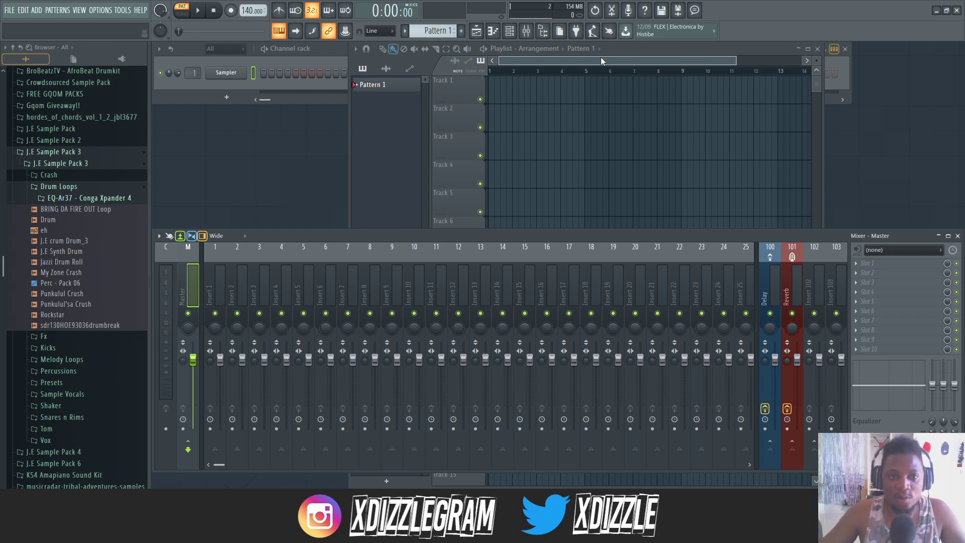
Step: Set the project tempo to 115 BPM and widen the Playlist window so that more bars fit in view
left_click(318, 50)
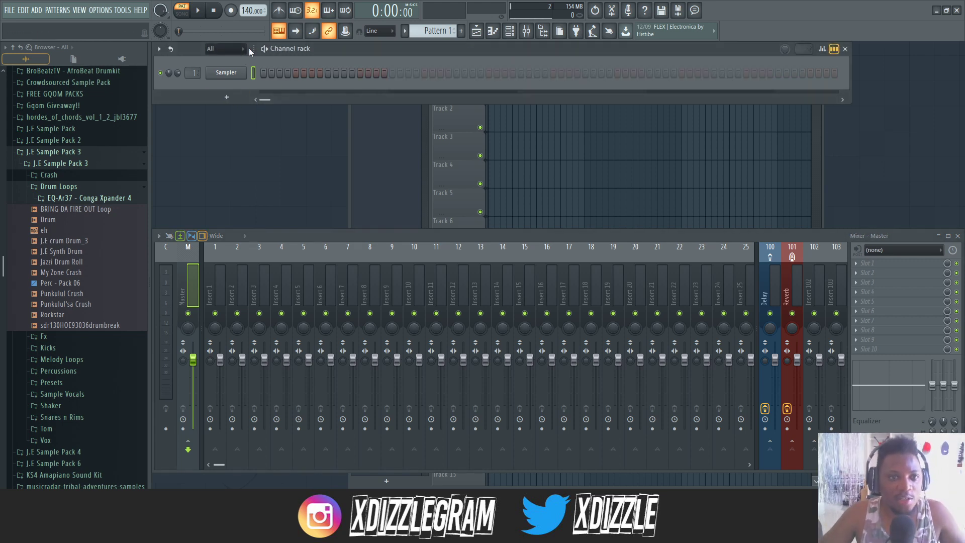
right_click(248, 10)
left_click(363, 48)
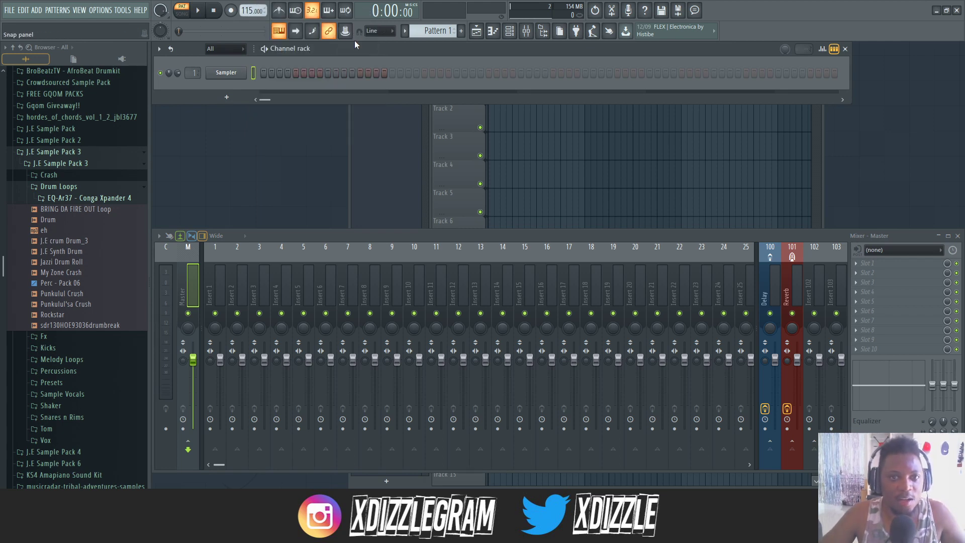
left_click(456, 128)
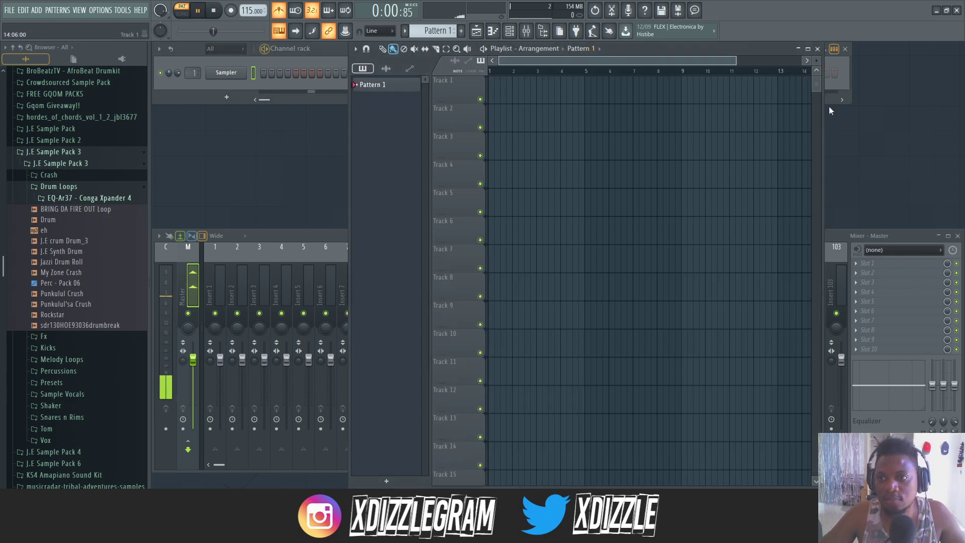
left_click_drag(823, 107, 960, 107)
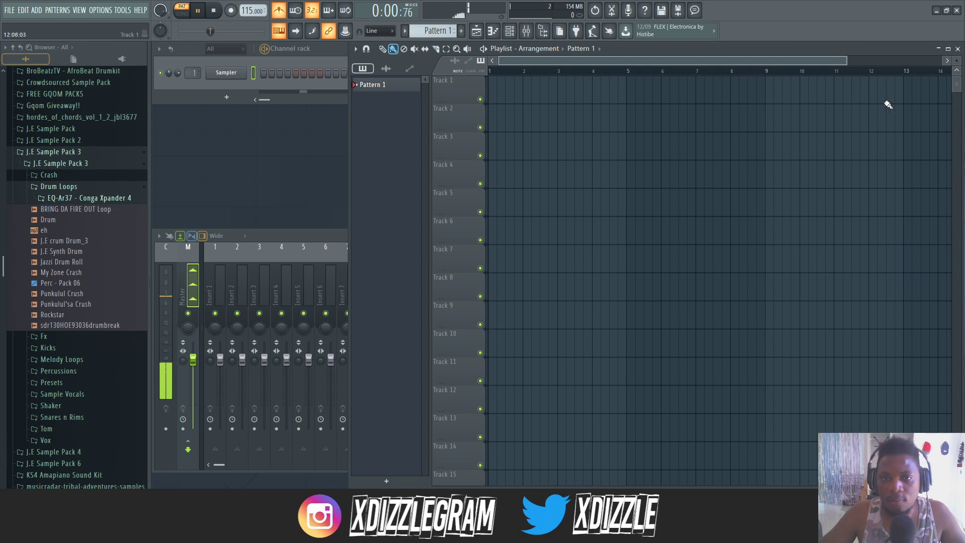
Step: Add a Fruity DX10 channel to the Channel rack and move its plugin window aside
left_click(312, 60)
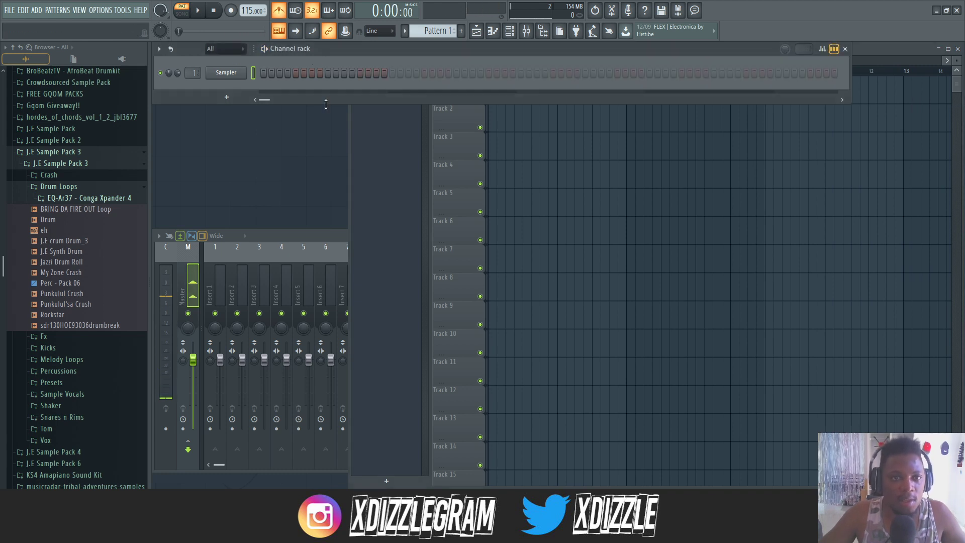
left_click(227, 97)
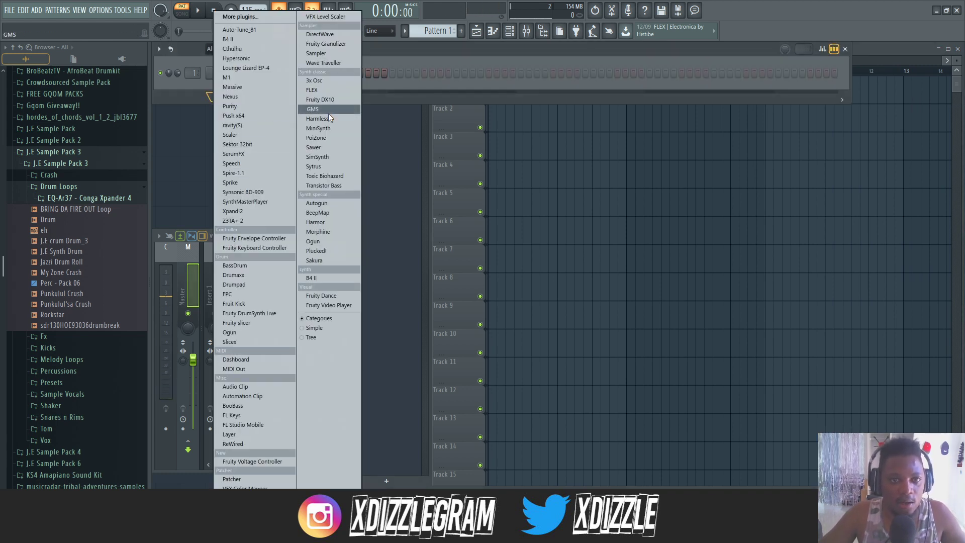
left_click(329, 99)
left_click_drag(270, 125, 415, 125)
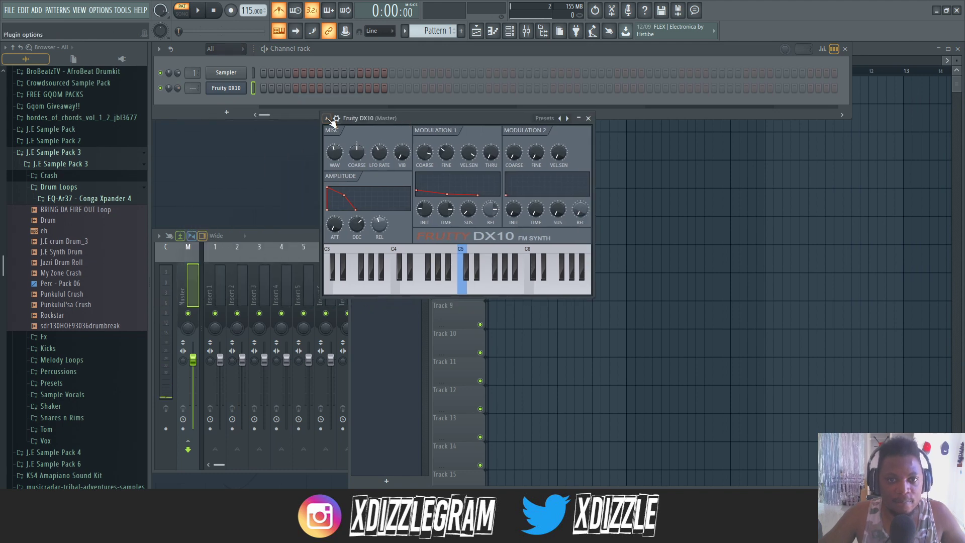
Step: Load the Log Drum preset in Fruity DX10
left_click(326, 118)
mouse_move(355, 148)
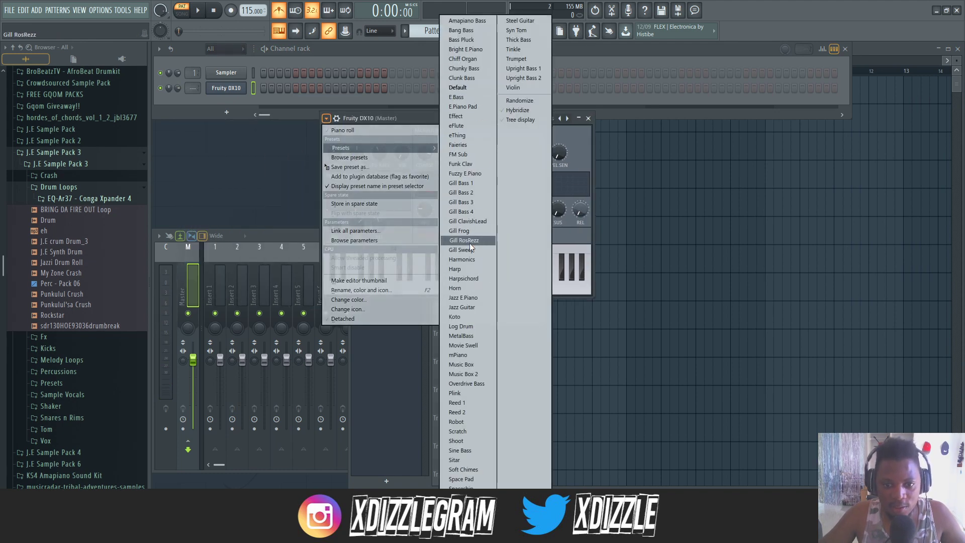
left_click(472, 330)
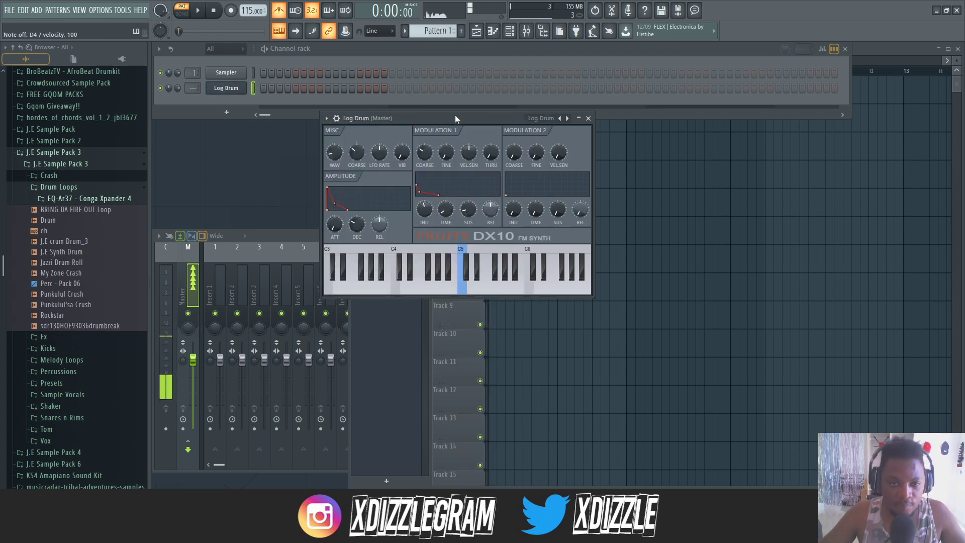
Step: Audition the Log Drum sound by playing notes such as D4 and G4 on the typing keyboard
key("x")
key("v")
key("n")
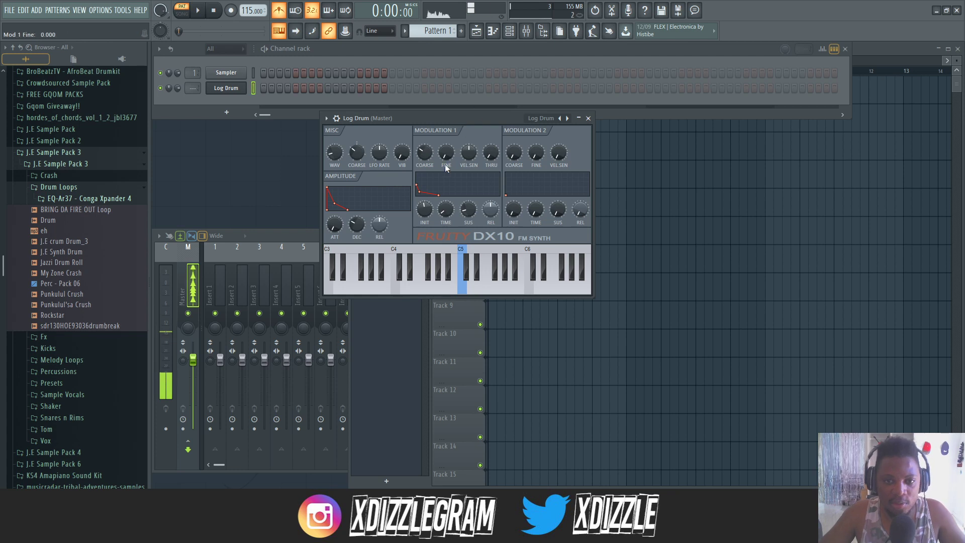
key("b")
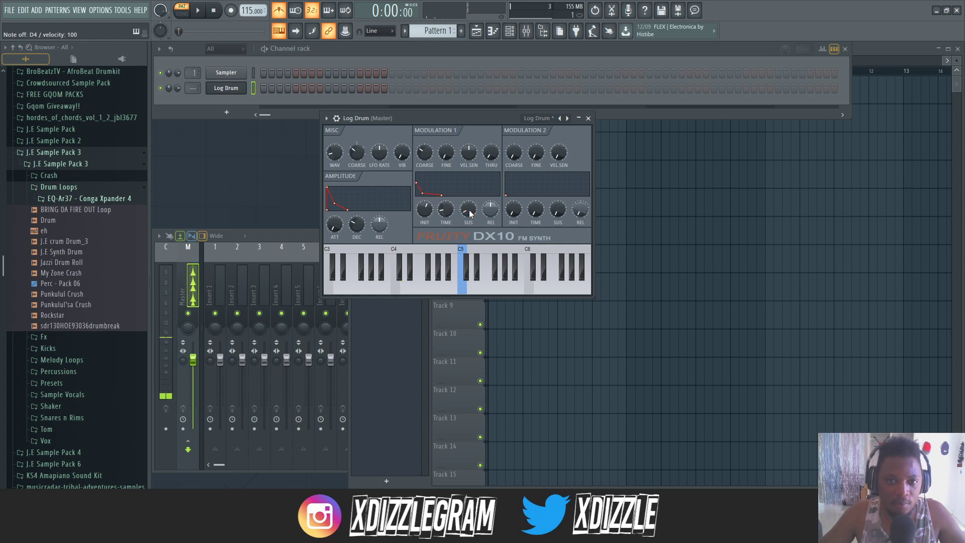
key("v")
key("b")
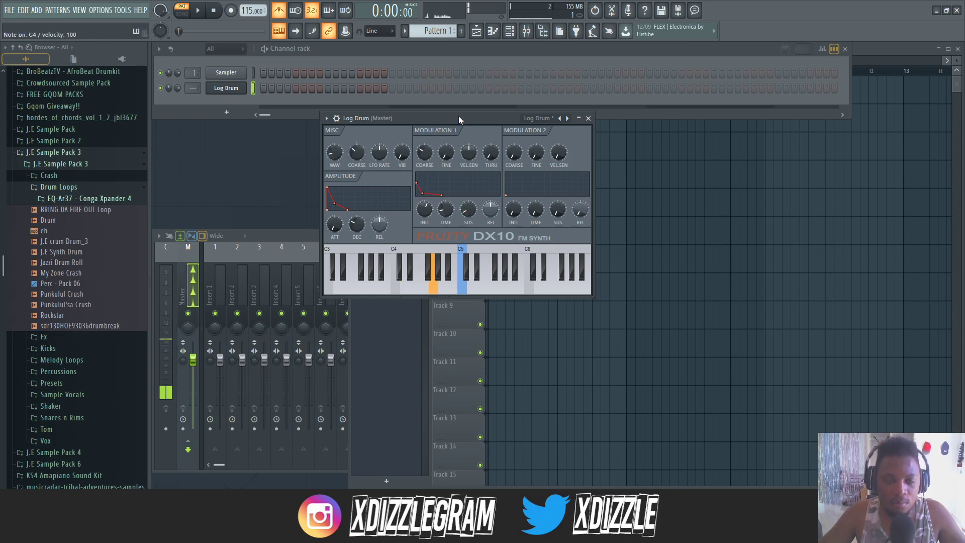
key("n")
key("n")
key("n")
key("x")
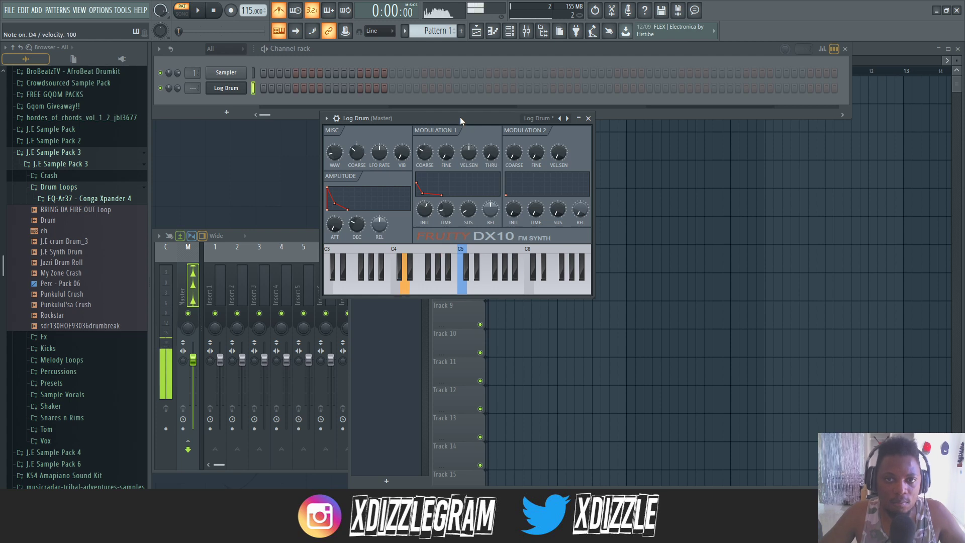
key("v")
Step: Open the Piano roll of the Log Drum channel with the octave around C4 and the first two bars in view
left_click(868, 47)
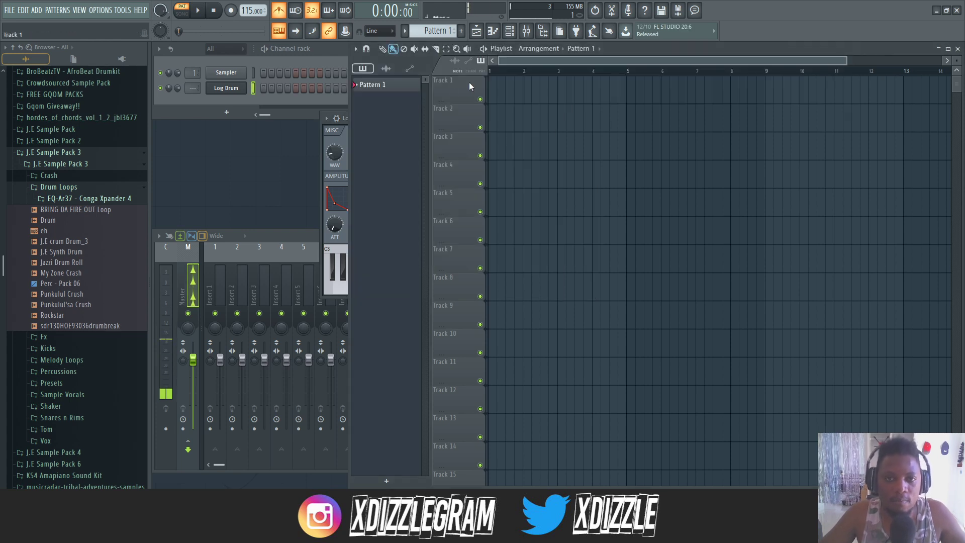
left_click(341, 52)
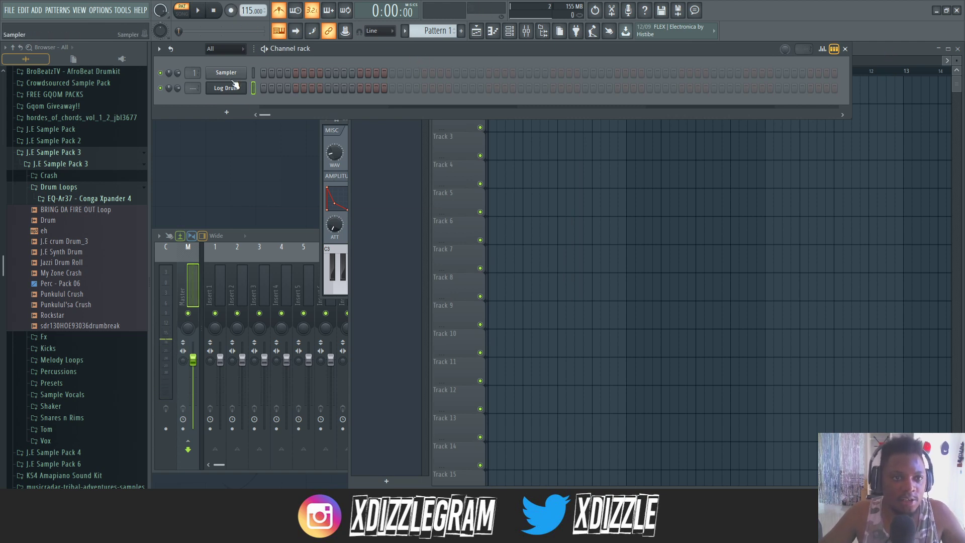
right_click(235, 85)
left_click(261, 98)
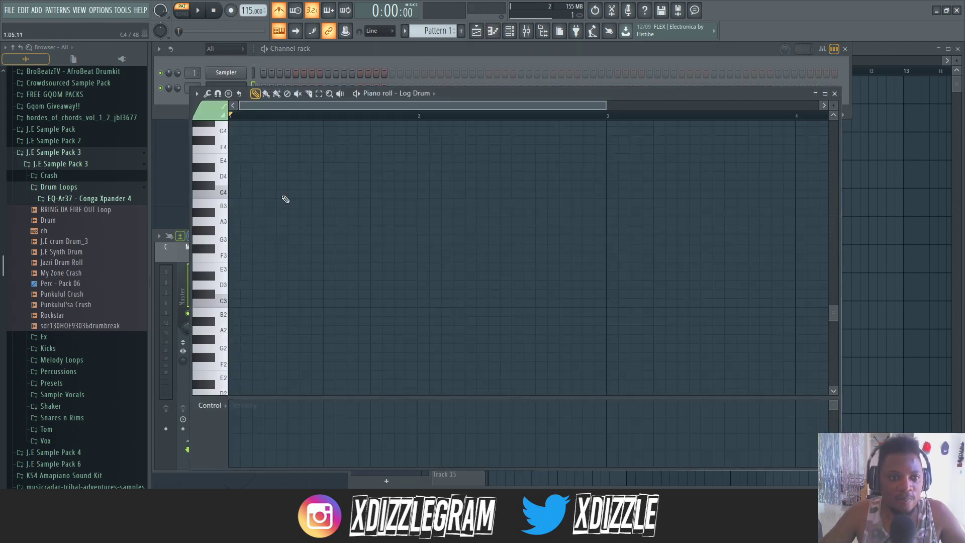
scroll(296, 171, "up", 4)
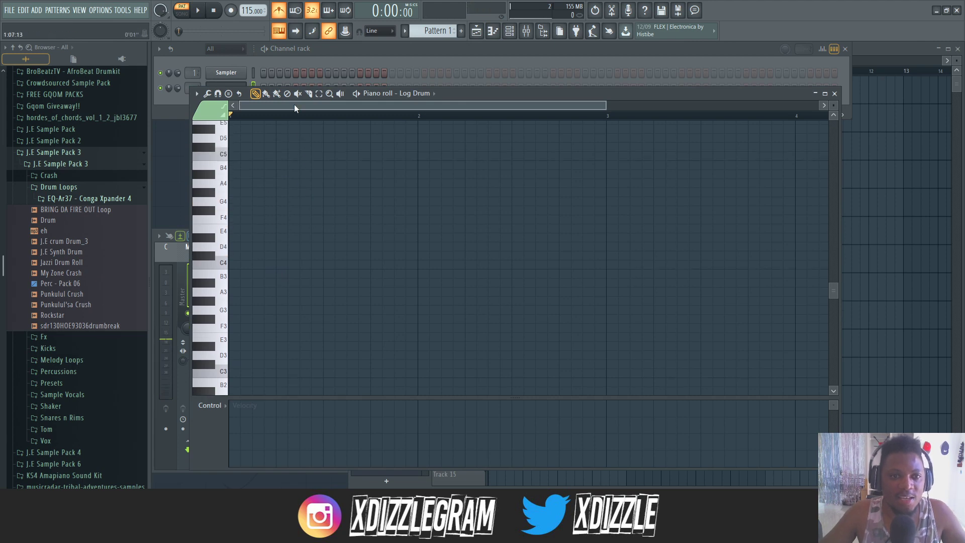
scroll(281, 113, "up", 2)
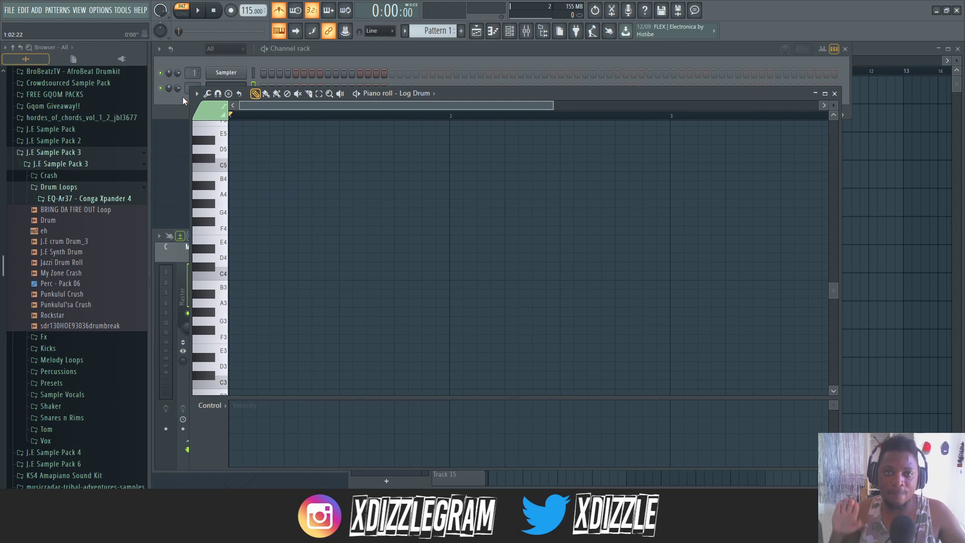
key("x")
key("x")
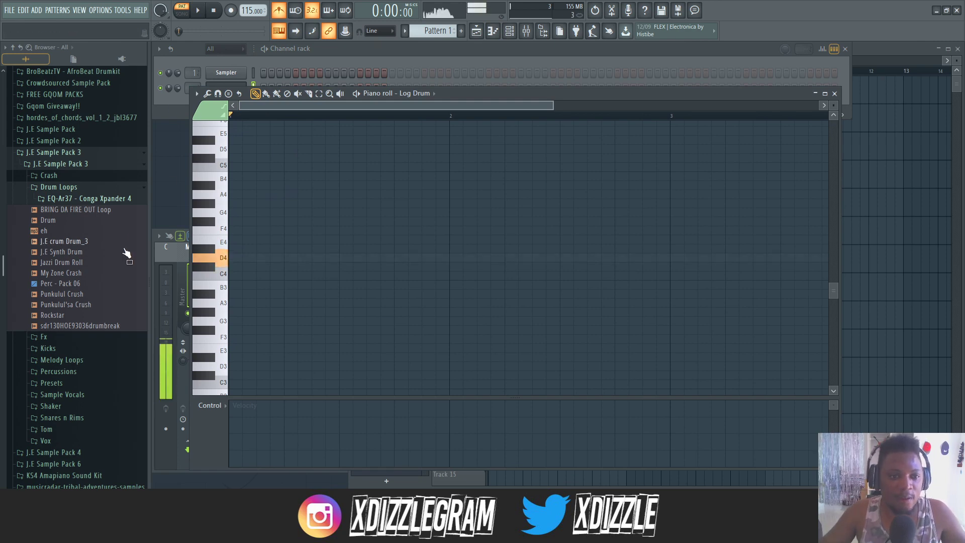
left_click(235, 257)
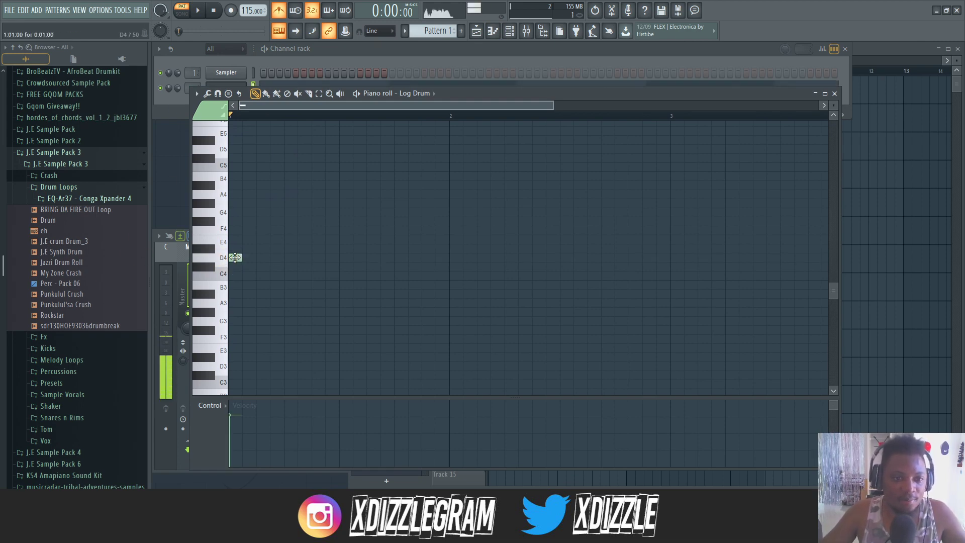
key("space")
key("space")
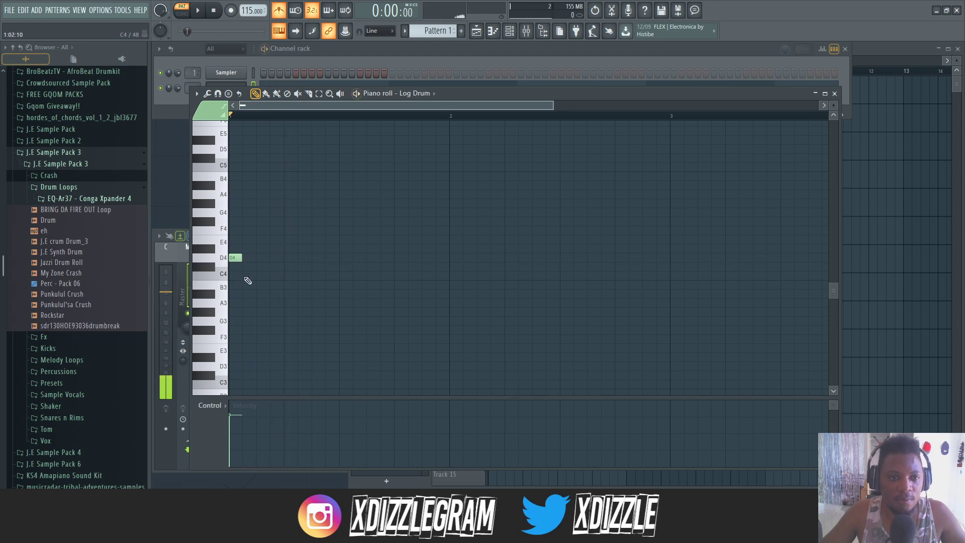
right_click(237, 259)
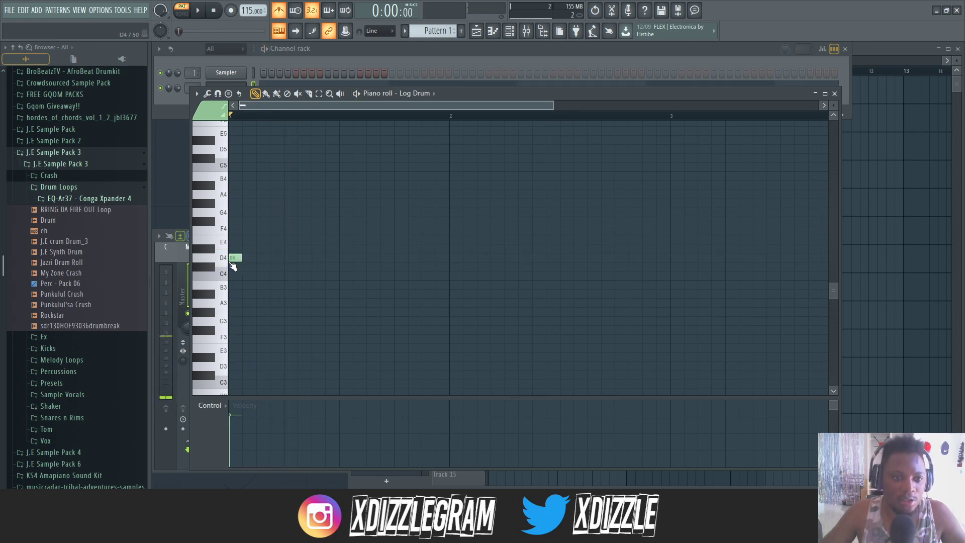
right_click(234, 259)
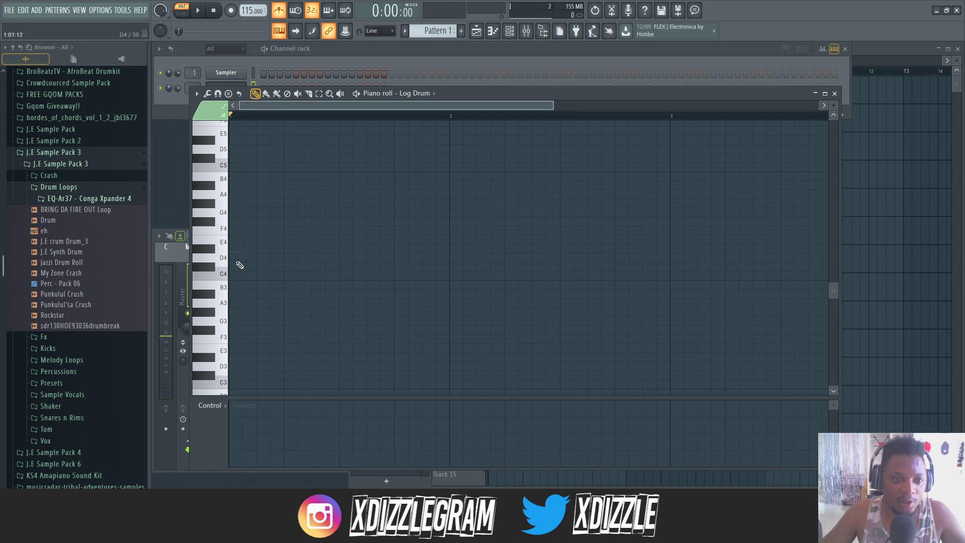
Step: Draw two D4 notes in bar 1 of the Log Drum pattern, at steps 3 and 5
left_click(276, 259)
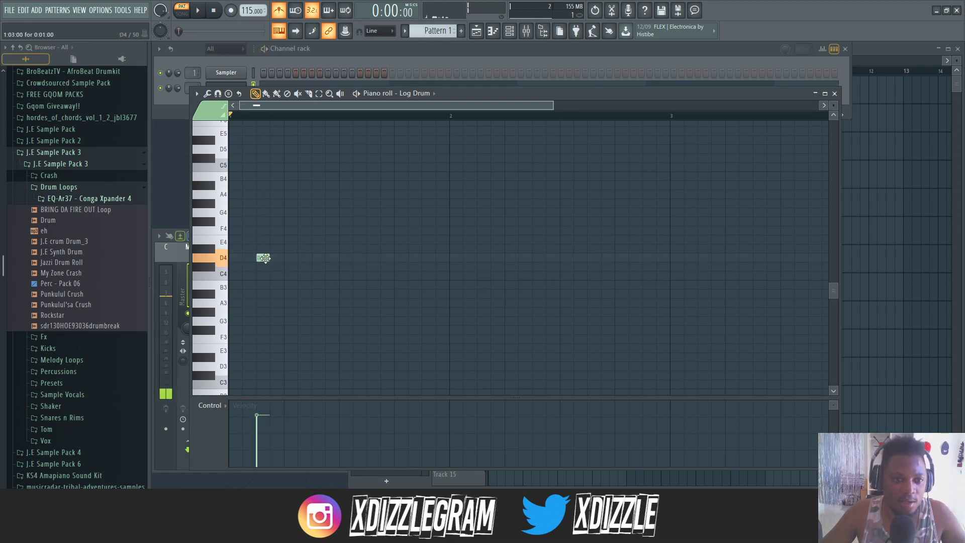
key("space")
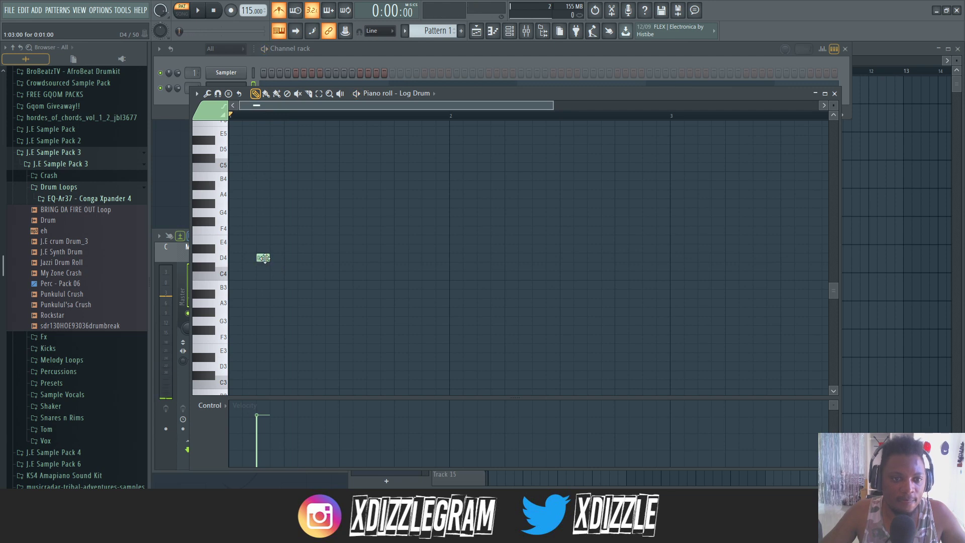
left_click(290, 259)
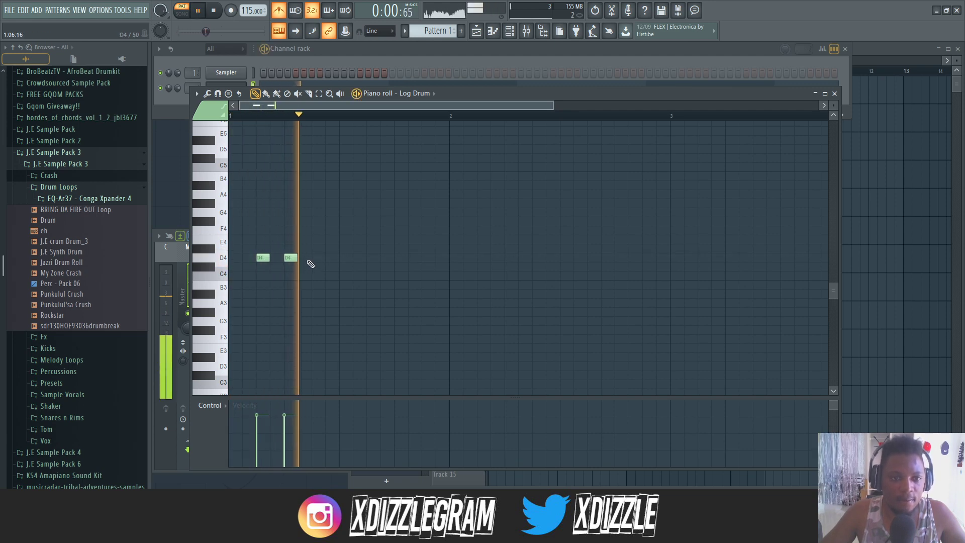
left_click(318, 241)
key("space")
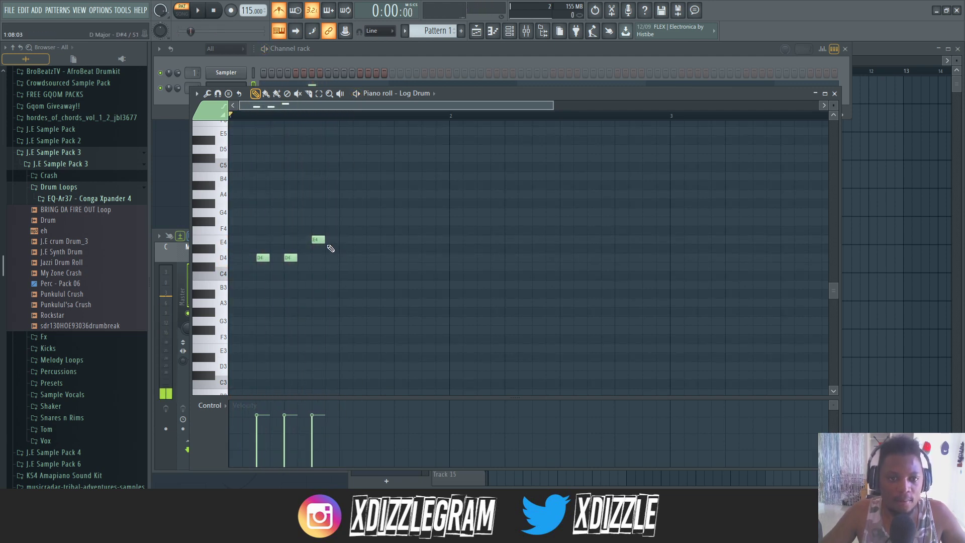
key("space")
right_click(322, 240)
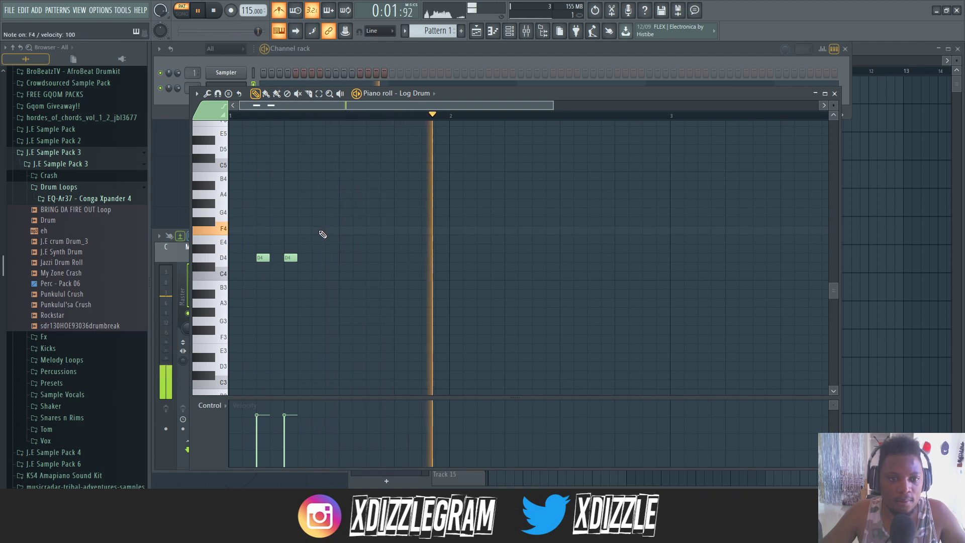
Step: Add F4 notes at steps 7, 11, 14 and 15 of bar 1, checking them against playback
key("space")
key("space")
left_click(318, 230)
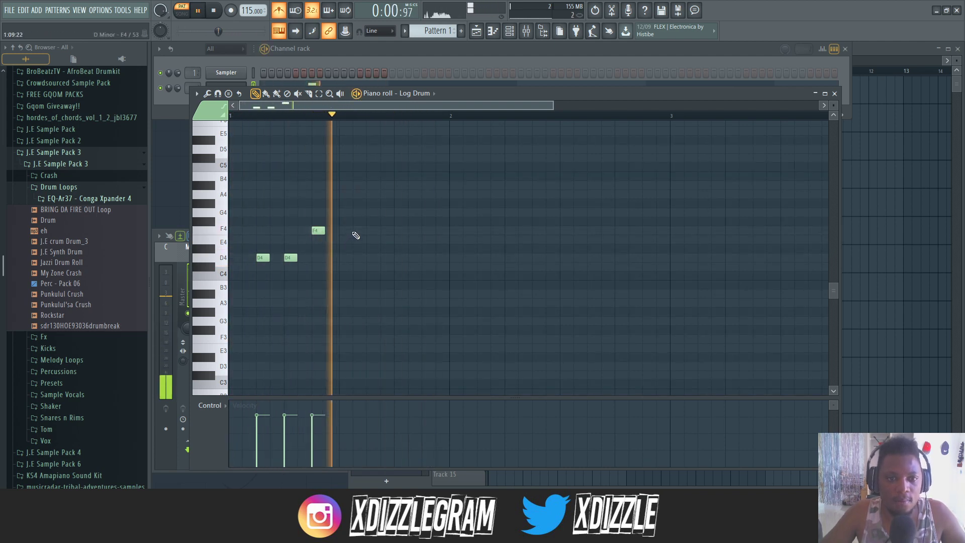
left_click(373, 230)
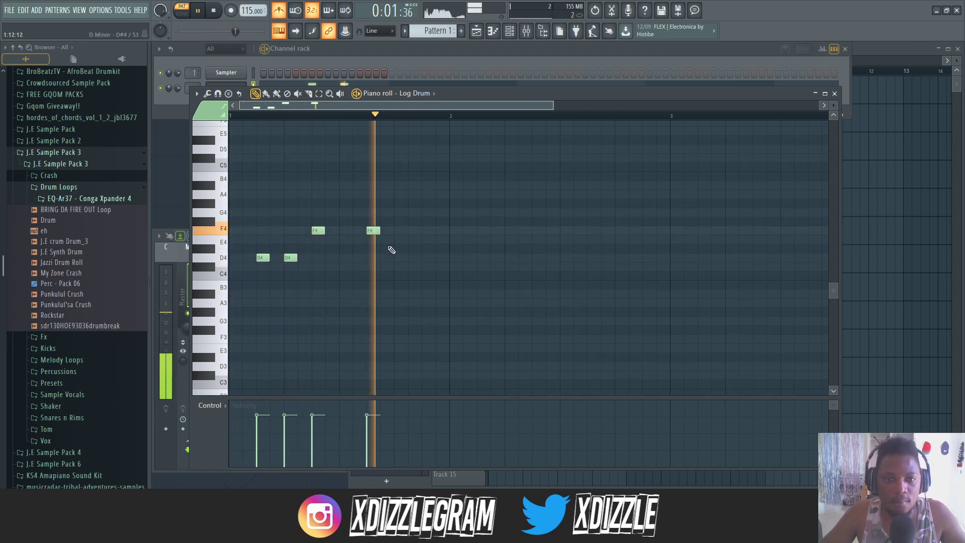
left_click(415, 231)
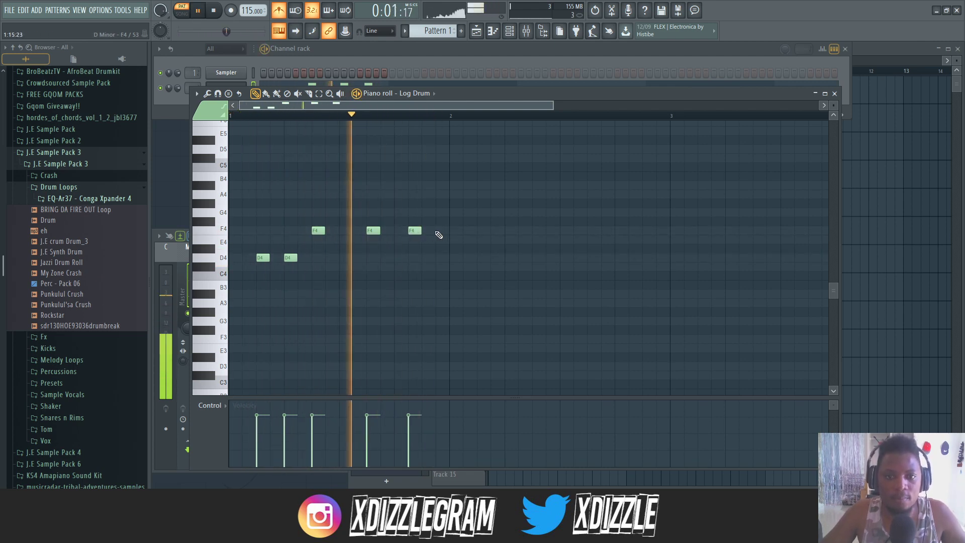
left_click(440, 231)
key("space")
key("space")
left_click_drag(440, 232, 427, 231)
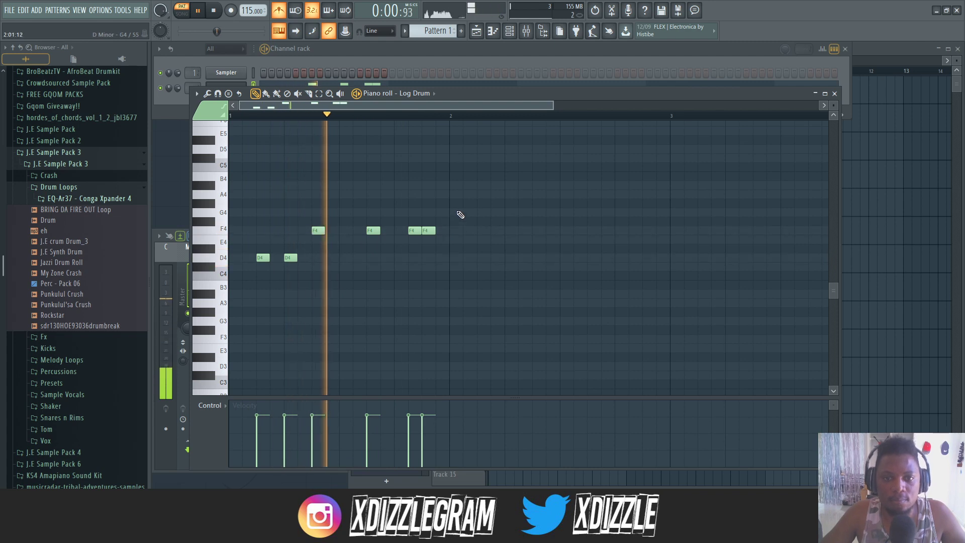
Step: Add G4 notes at steps 1 and 4 of bar 2, followed by an A4 note at step 5
left_click(453, 211)
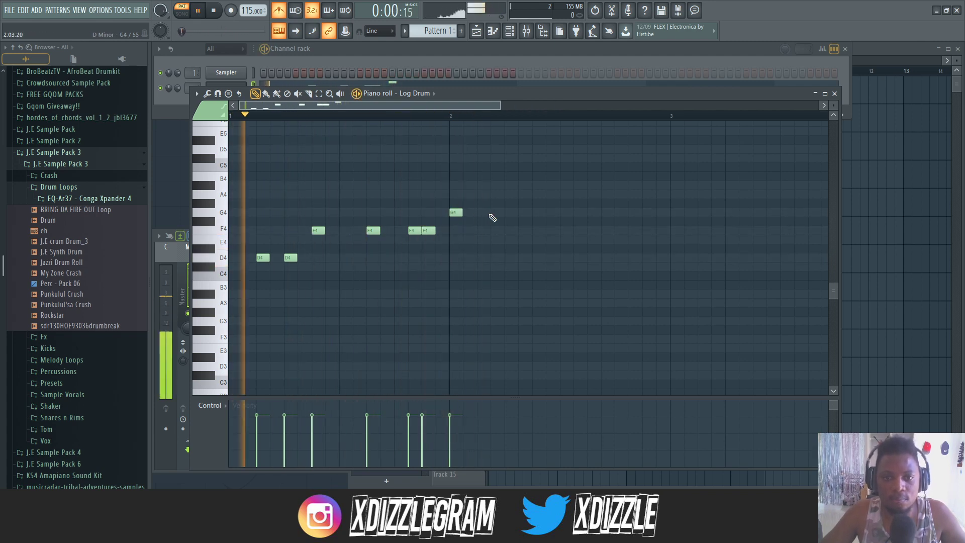
left_click(493, 212)
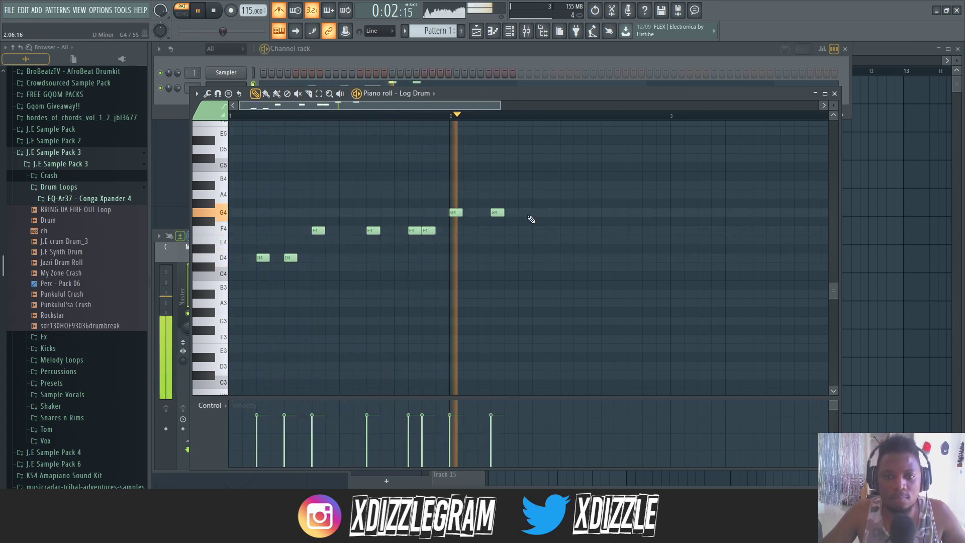
left_click(511, 195)
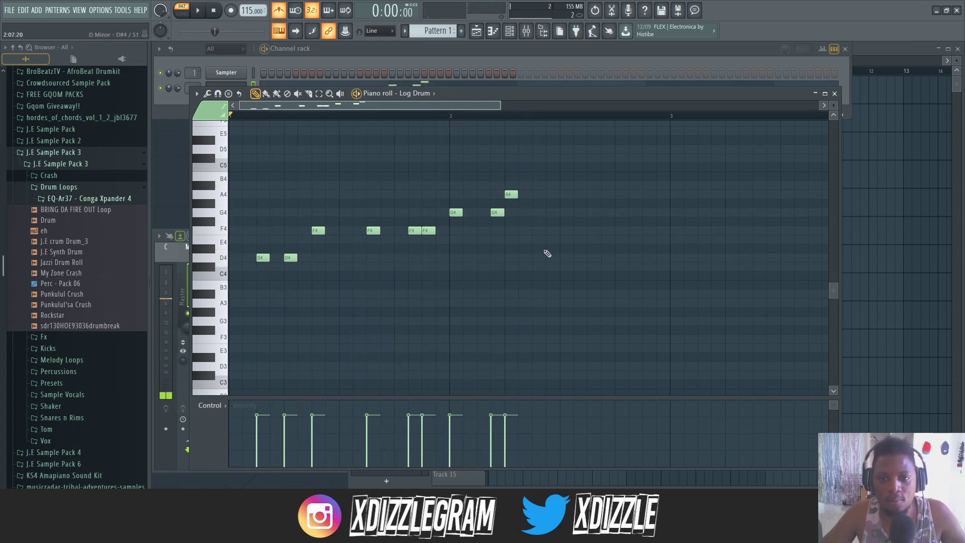
Step: Add D4 notes at steps 7, 11 and 15 of bar 2 in the Log Drum Piano roll, checking them against playback
left_click(551, 240)
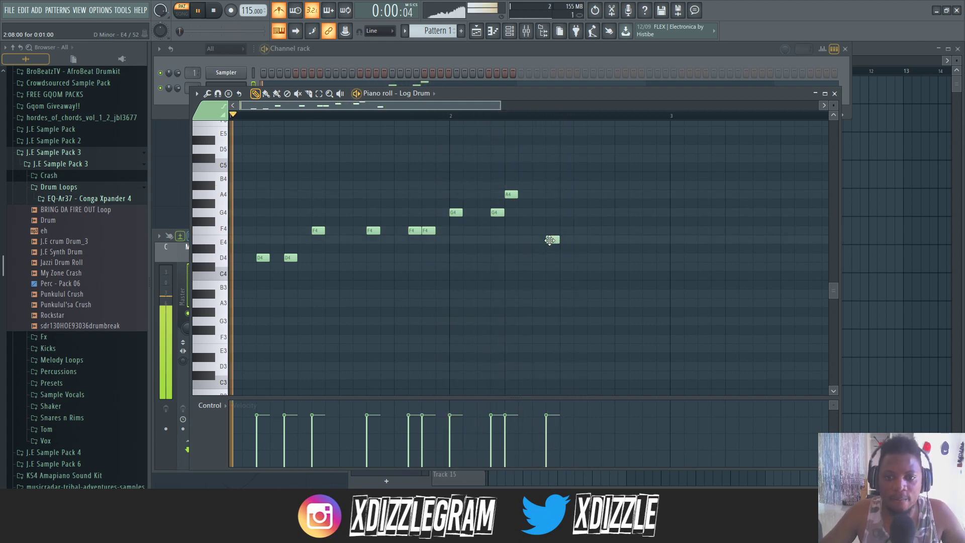
left_click_drag(550, 240, 540, 227)
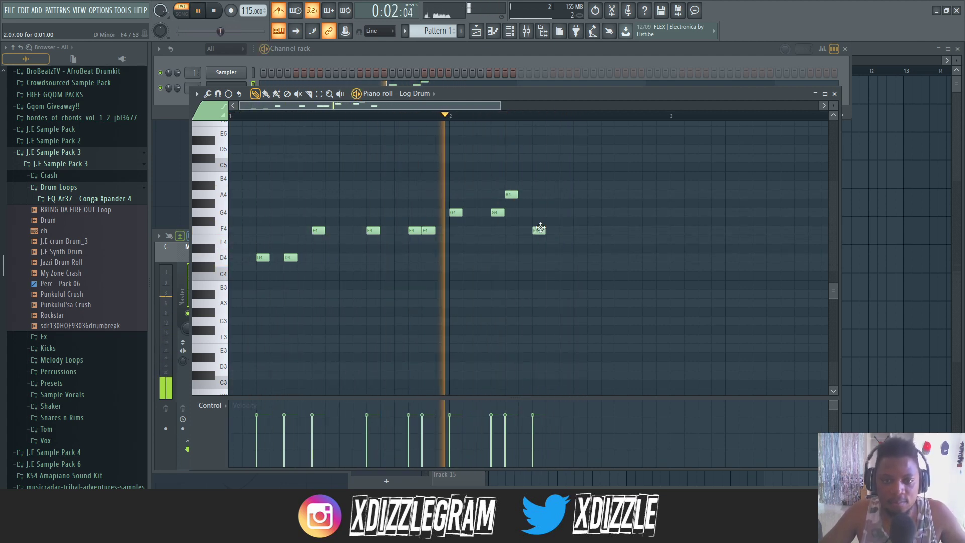
left_click_drag(540, 227, 540, 258)
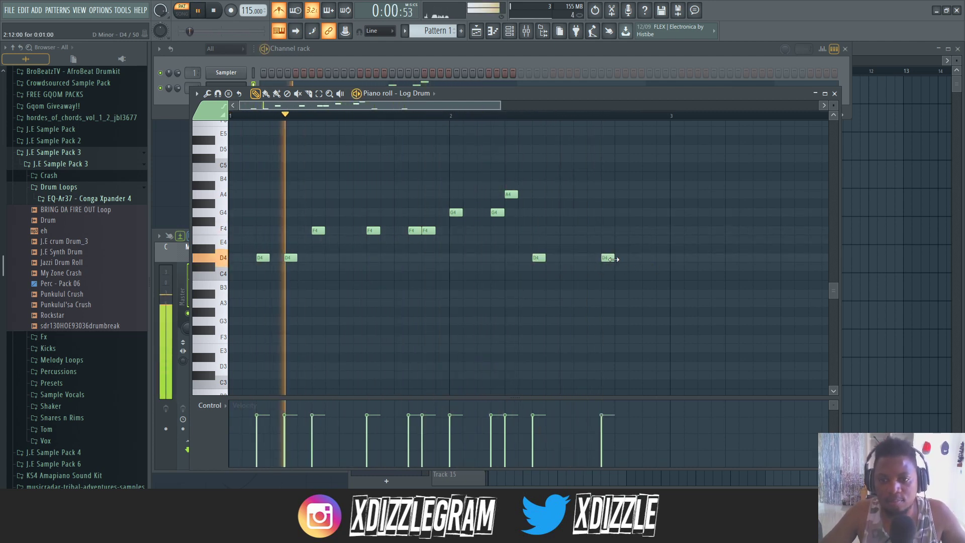
left_click_drag(605, 258, 592, 257)
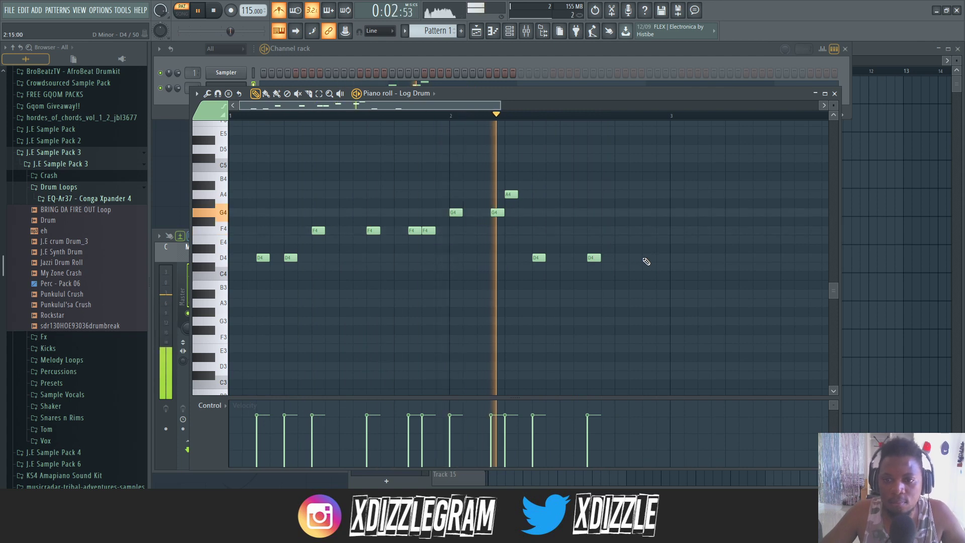
left_click(642, 258)
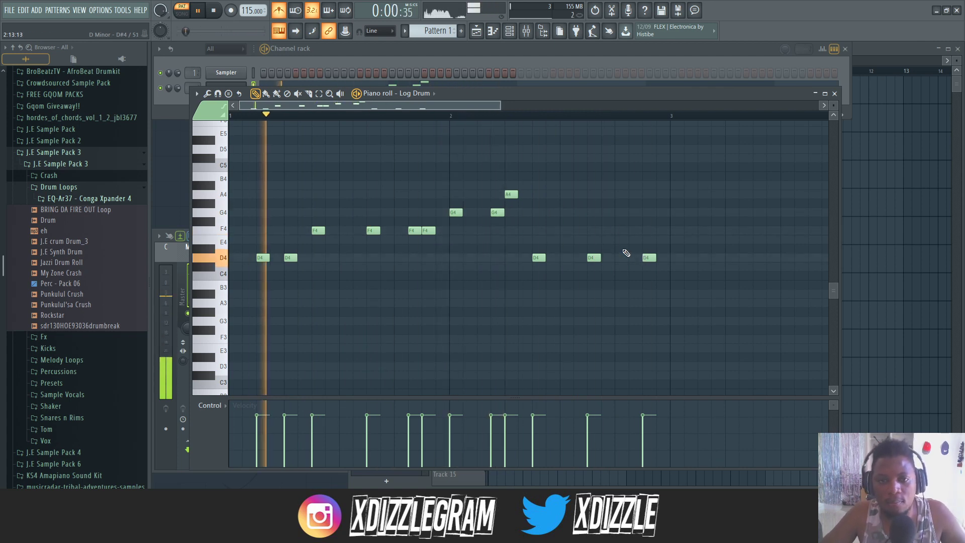
Step: Play back the Log Drum melody and enlarge the Playlist view around the two Pattern 1 clips on Track 3
left_click(879, 56)
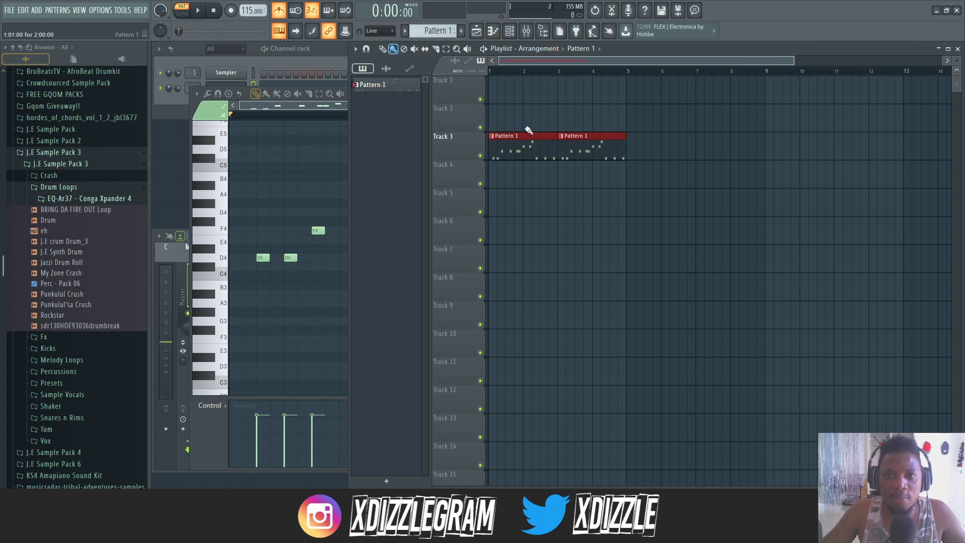
key("space")
left_click(295, 106)
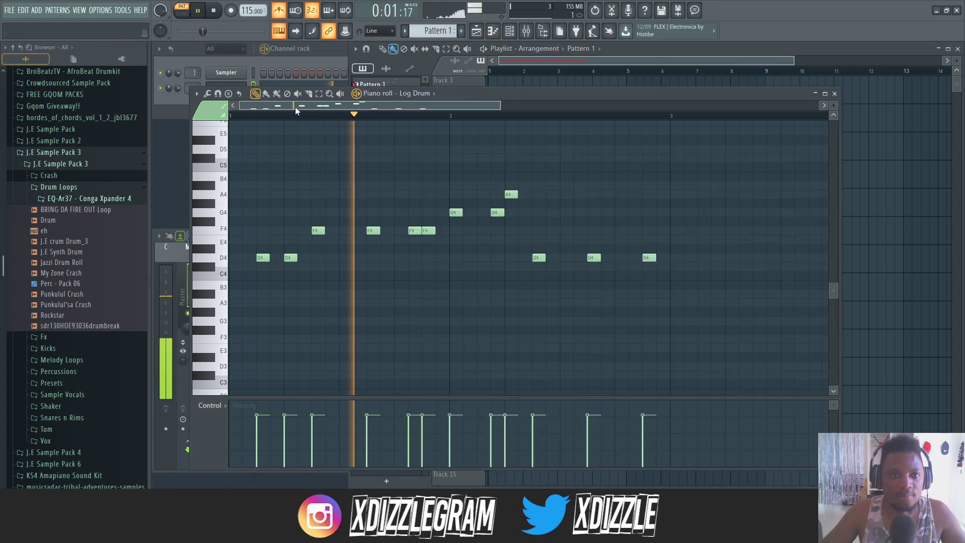
left_click(644, 49)
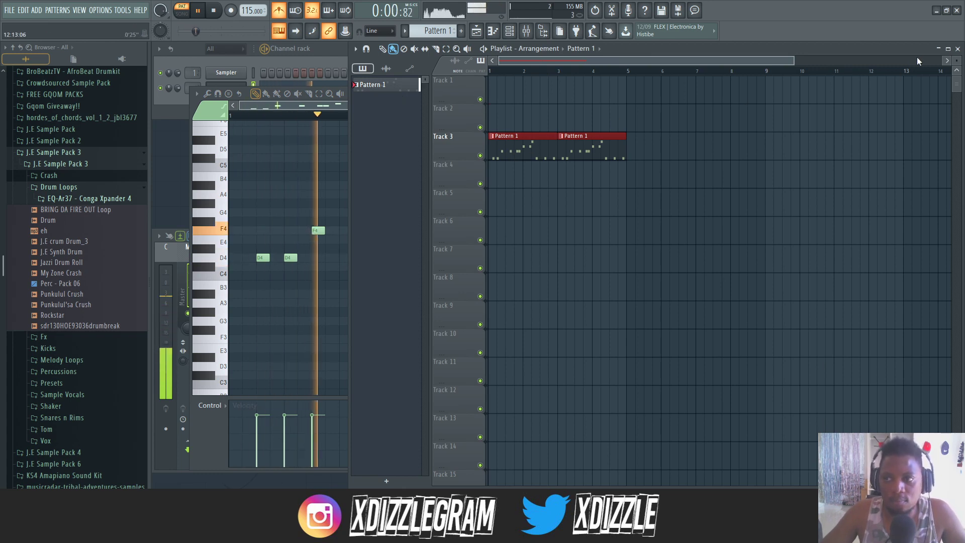
left_click_drag(956, 61, 956, 50)
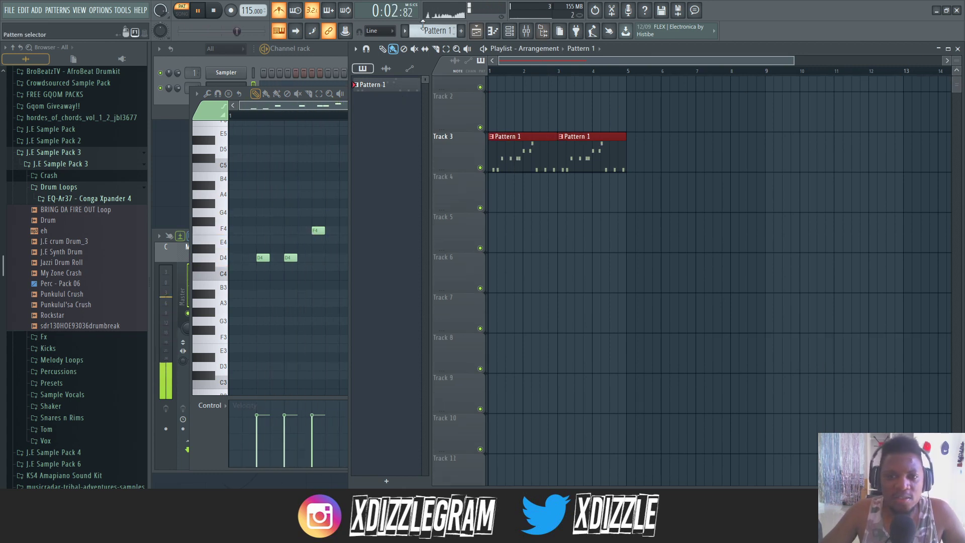
scroll(502, 74, "up", 3)
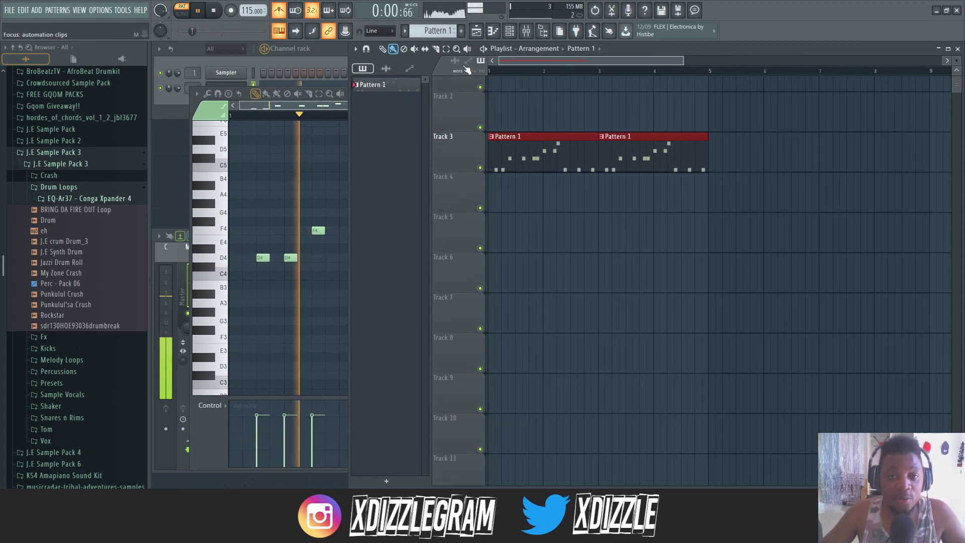
left_click(322, 107)
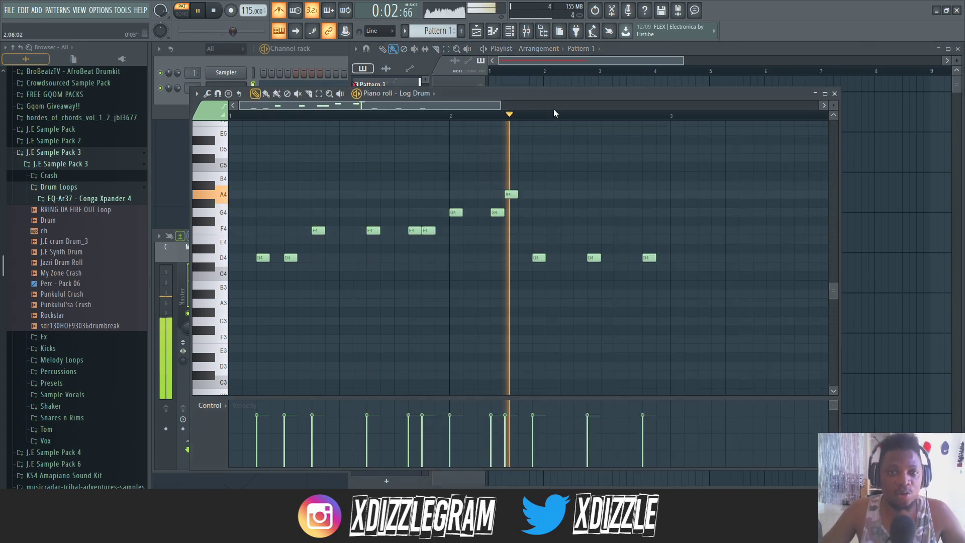
Step: Move the Piano roll clear of the Channel rack and set the Log Drum's Modulation 1 decay to 13% and amplitude decay to 33%
left_click_drag(526, 95, 525, 205)
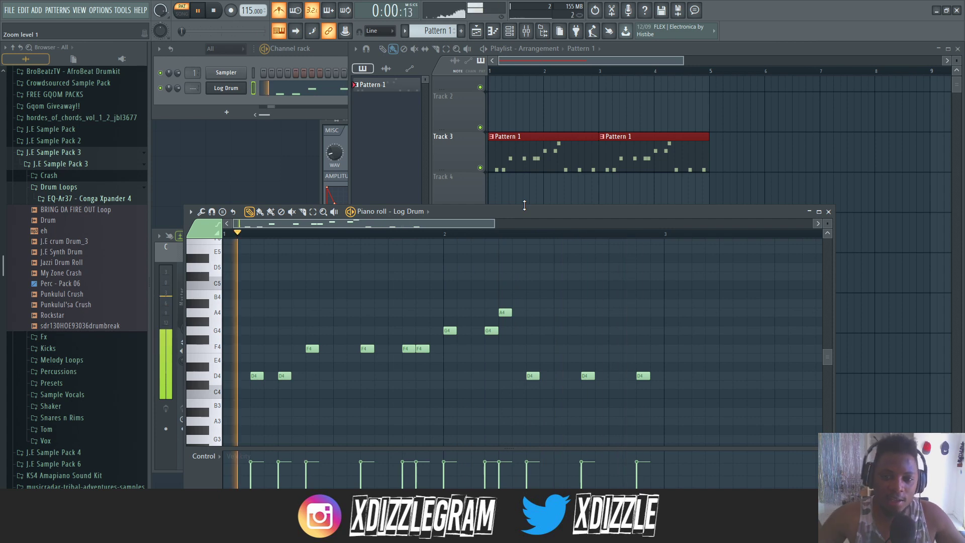
left_click(227, 90)
left_click_drag(441, 212, 444, 215)
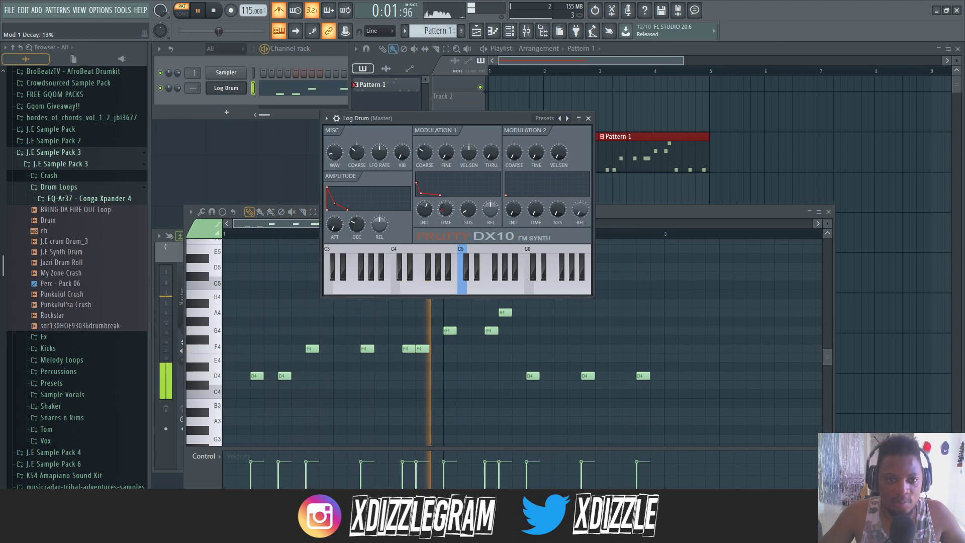
left_click_drag(356, 224, 357, 229)
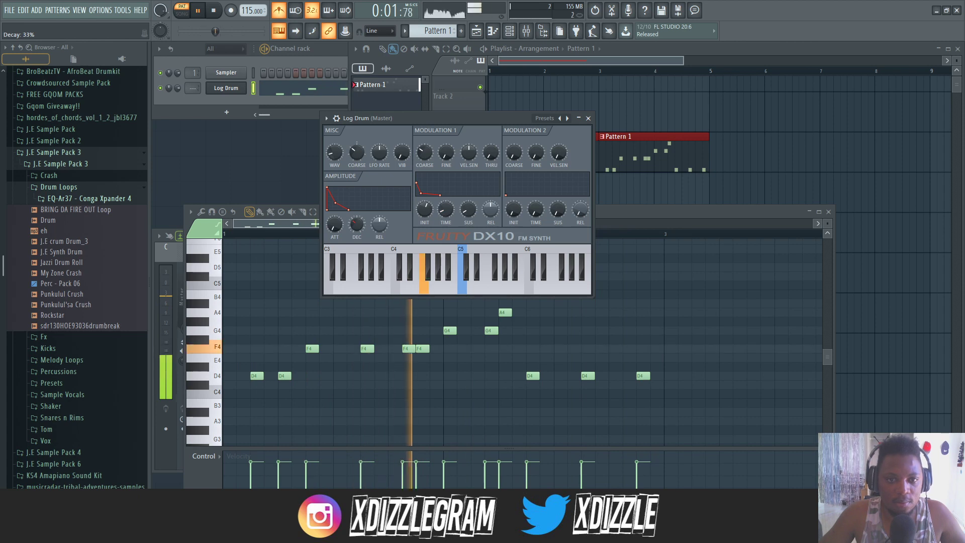
Step: Transpose the whole Log Drum melody down one octave, to the D3–A3 range
left_click(669, 219)
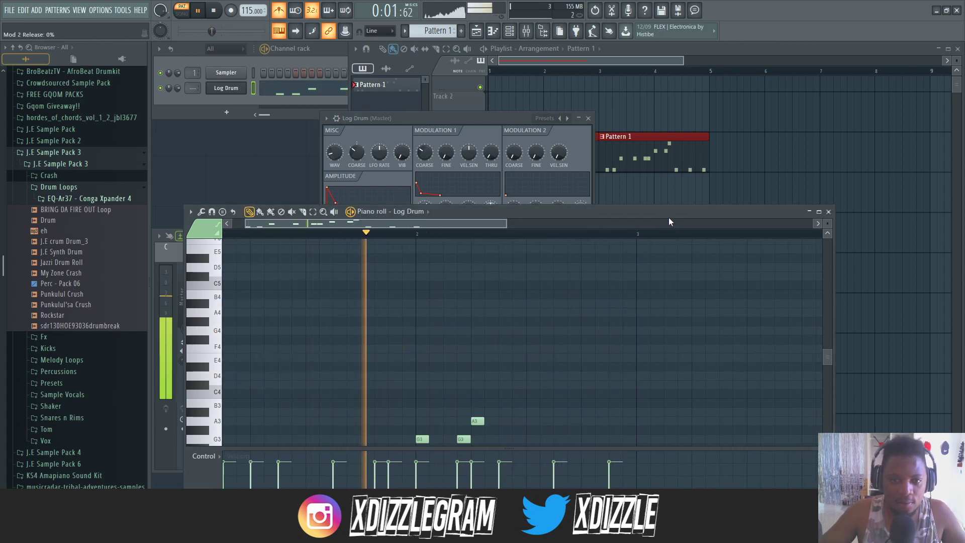
scroll(522, 243, "down", 2)
scroll(458, 277, "down", 2)
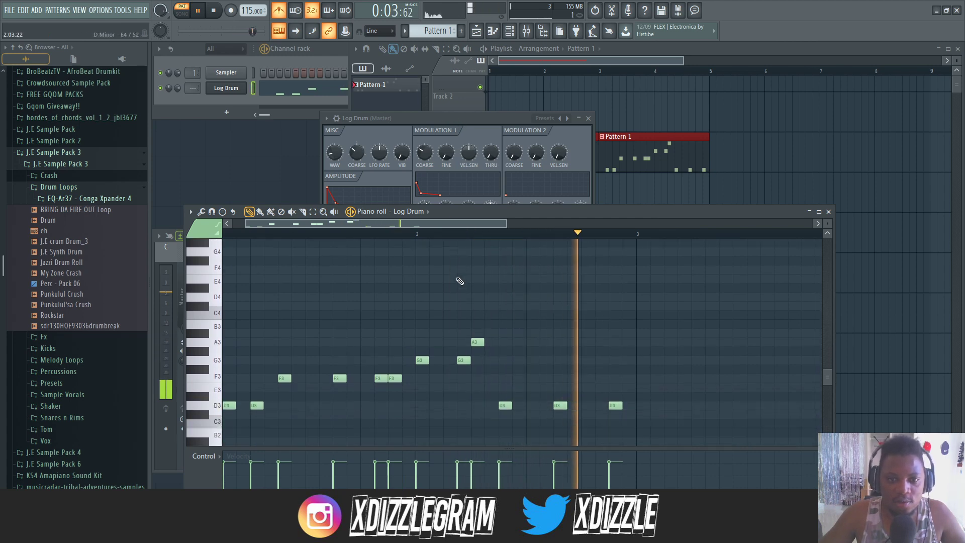
Step: Fine-tune the Modulation 1 envelope of the Log Drum's Fruity DX10 during playback of the lowered melody
left_click(462, 125)
left_click_drag(425, 211, 444, 203)
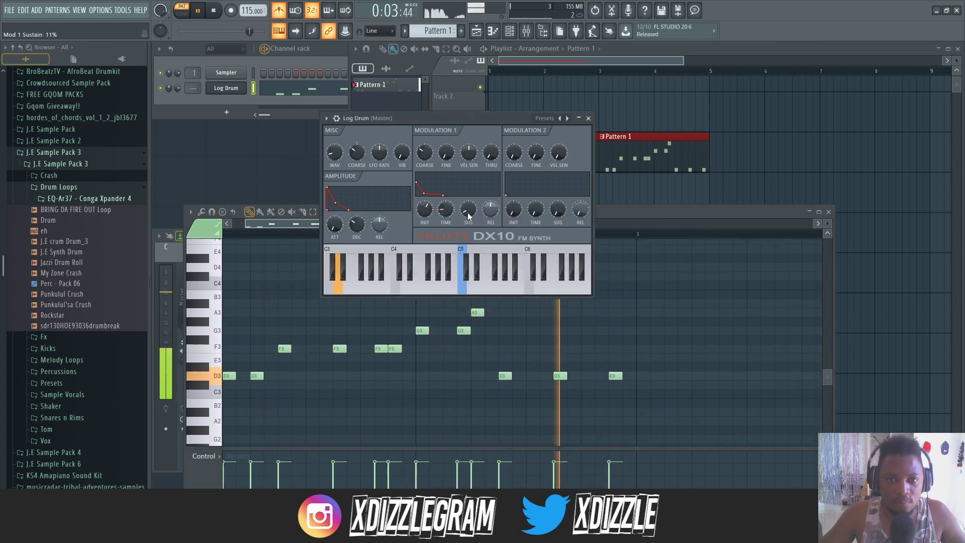
left_click(635, 212)
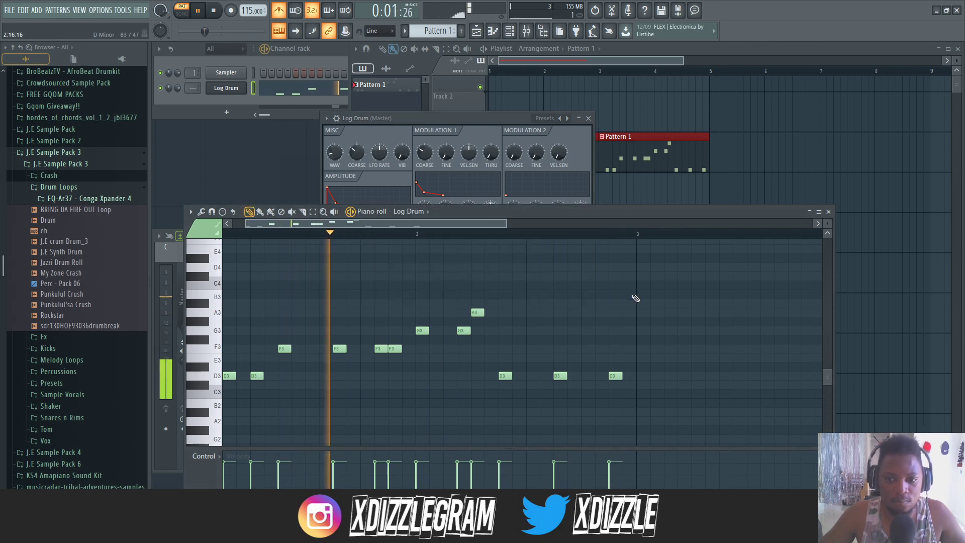
left_click(590, 146)
left_click(622, 52)
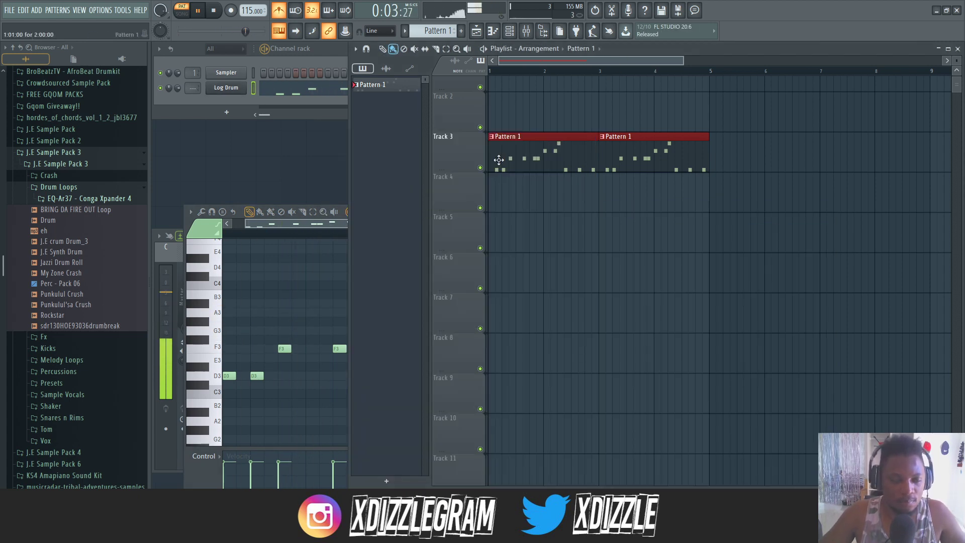
double_click(546, 149)
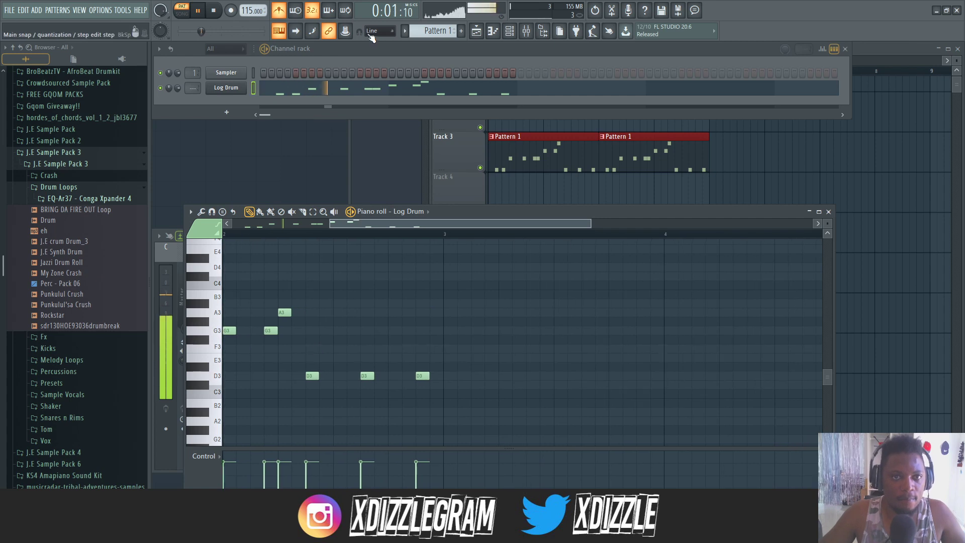
left_click(475, 154)
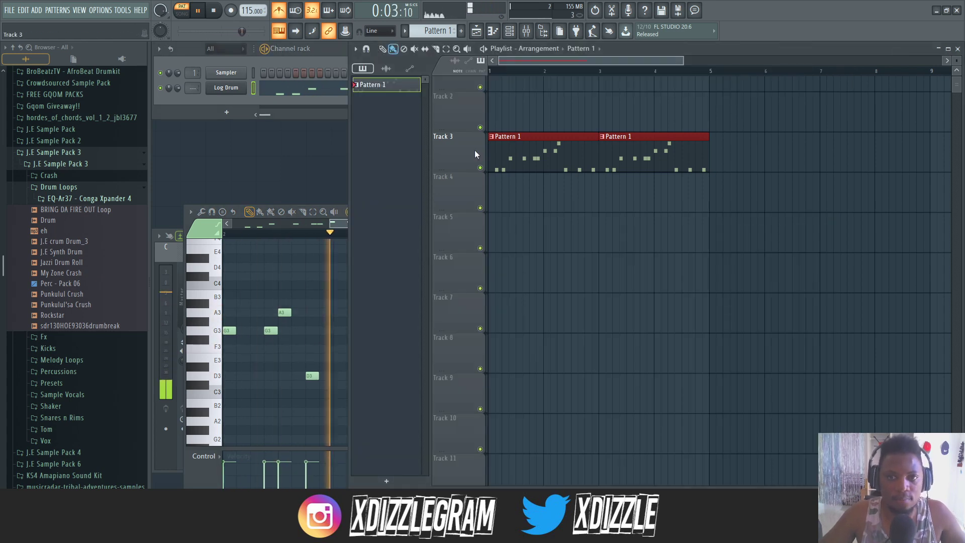
Step: Stop playback and add a ravity(S) instrument channel below Log Drum in the Channel rack
left_click(324, 46)
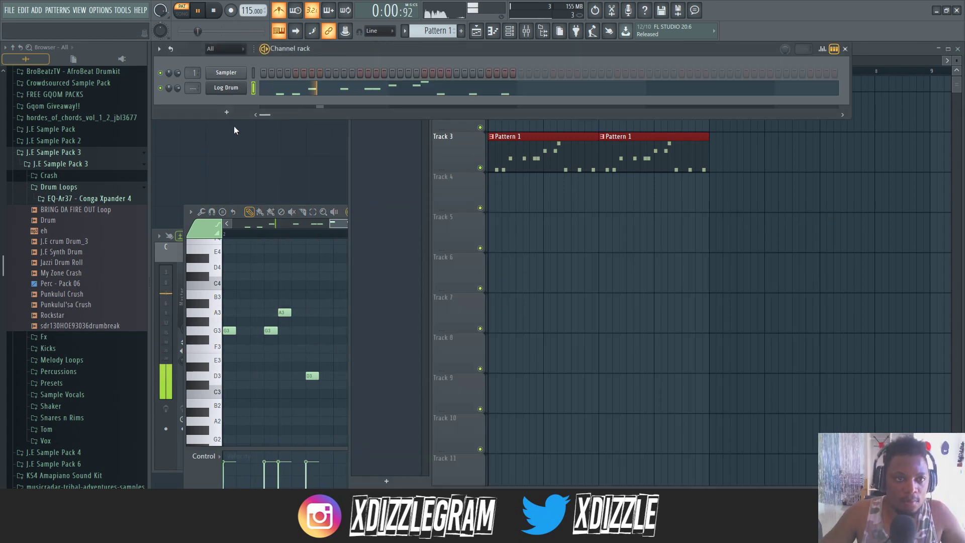
key("space")
left_click(227, 112)
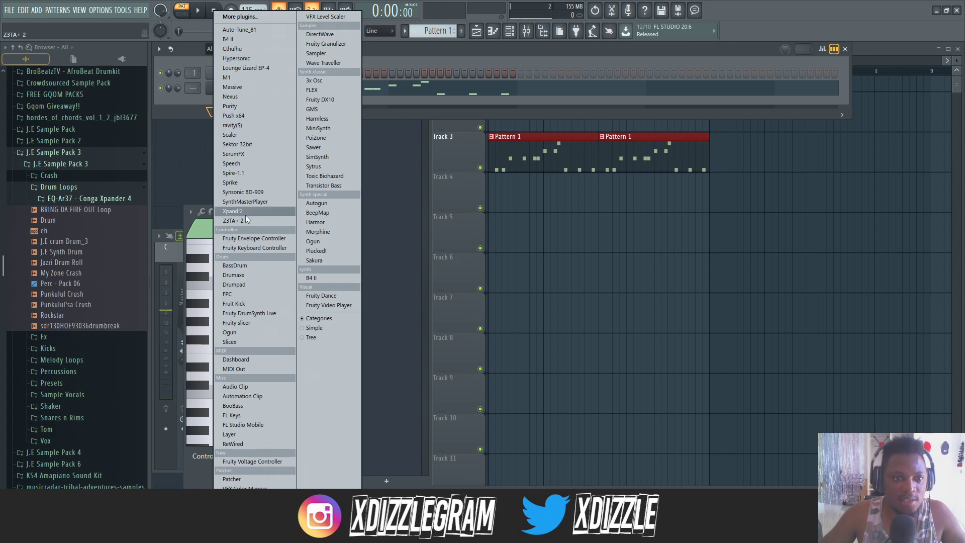
left_click(253, 123)
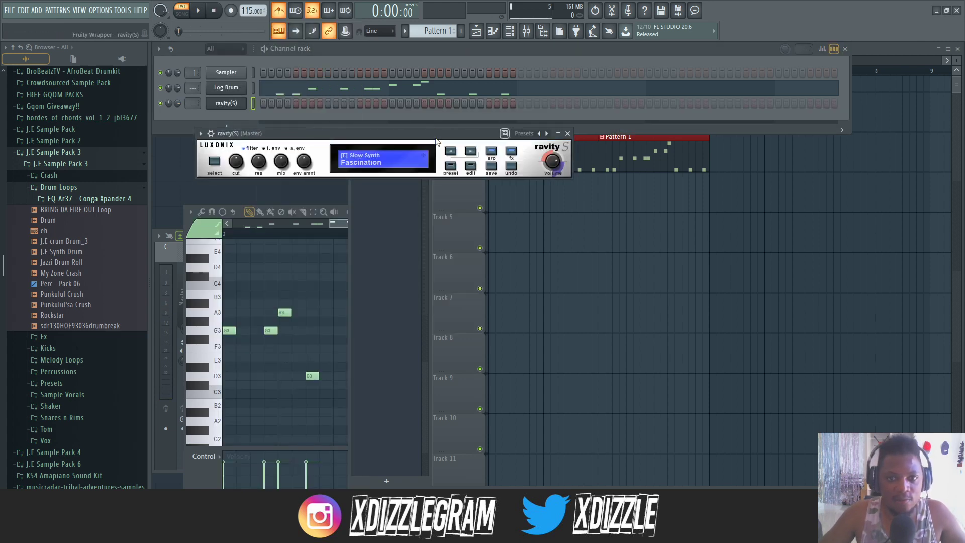
Step: Show the factory 06 Brass presets of ravity(S) with 12 Trumpet selected, and move the plugin window clear of the Channel rack
left_click(451, 167)
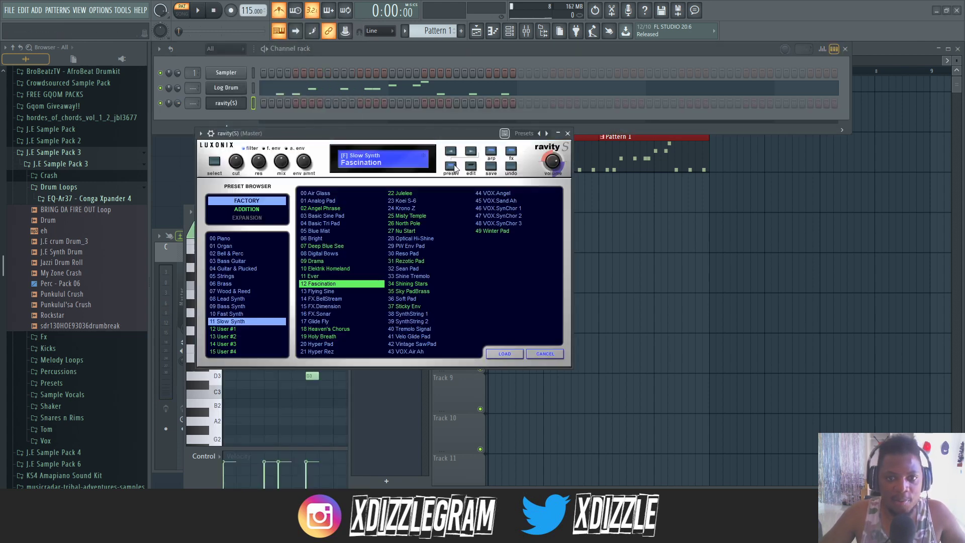
left_click(235, 284)
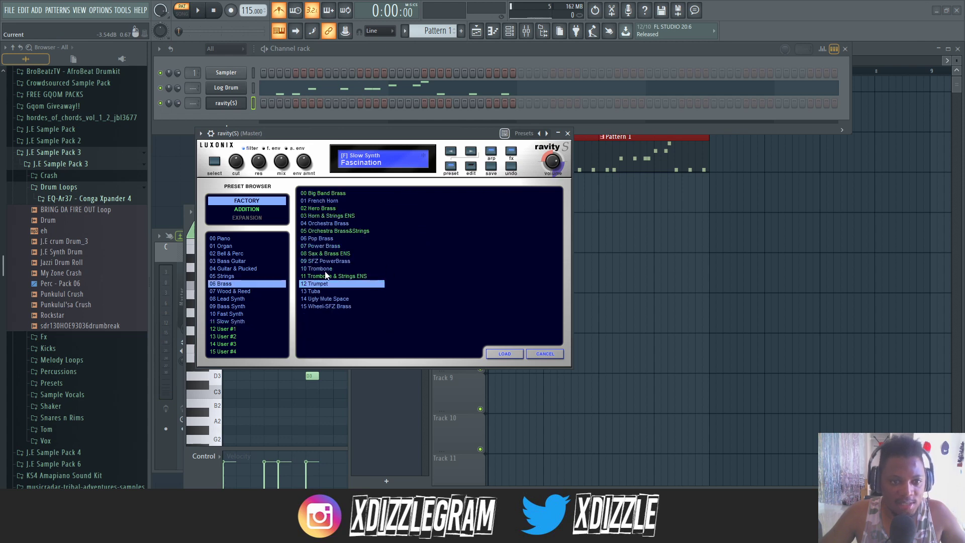
left_click_drag(352, 134, 372, 185)
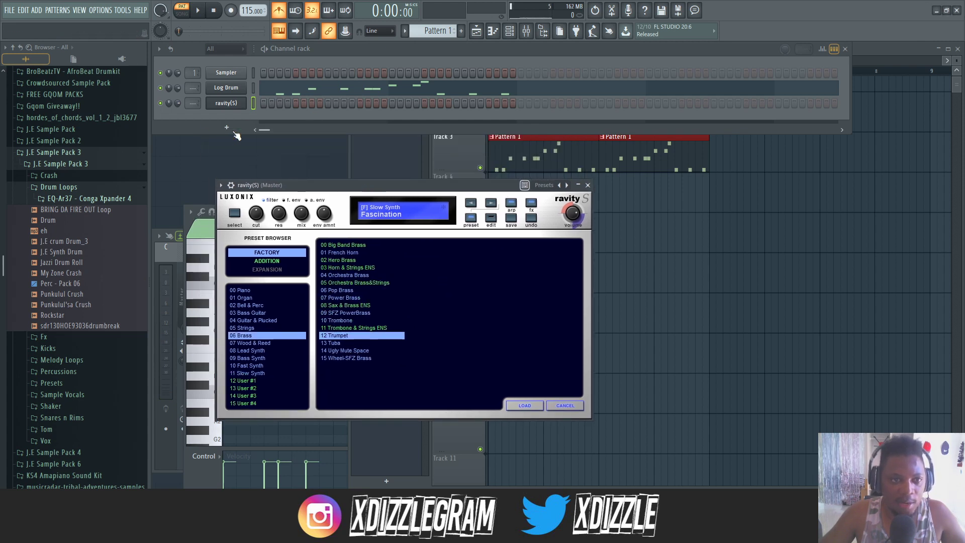
Step: Draw G5 notes at steps 3, 7, 11 and 15 of bar 1 in the ravity(S) Piano roll, checking them against playback
right_click(240, 105)
left_click(297, 102)
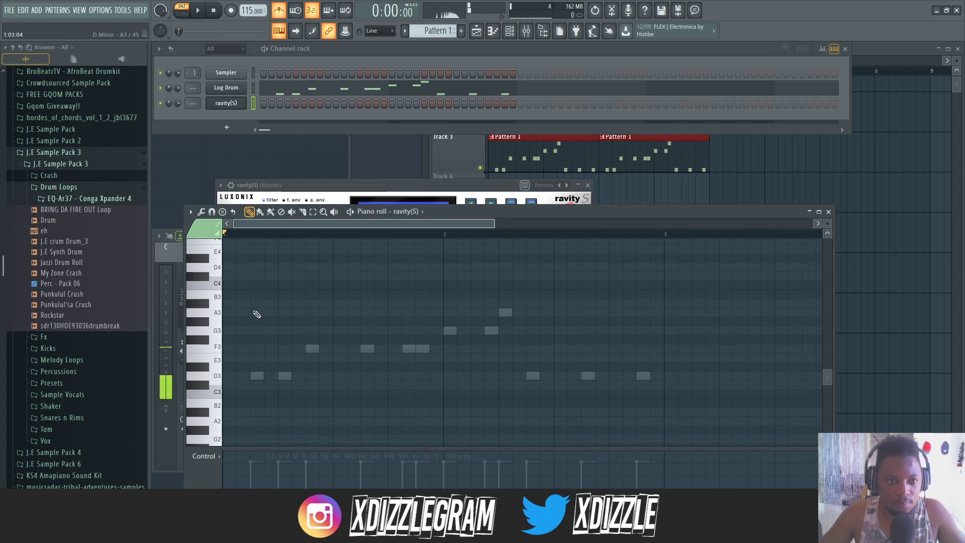
scroll(256, 314, "up", 5)
key("space")
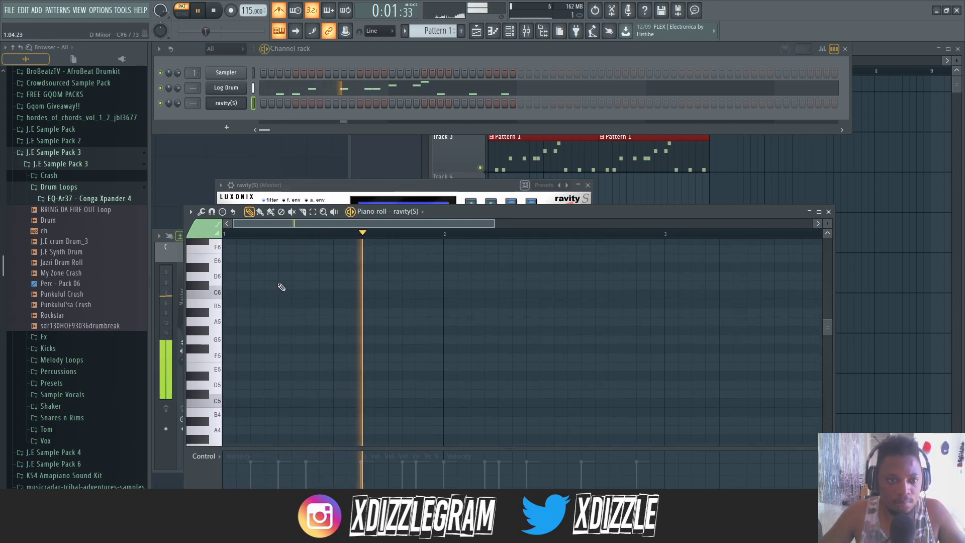
scroll(266, 341, "up", 5)
left_click(258, 387)
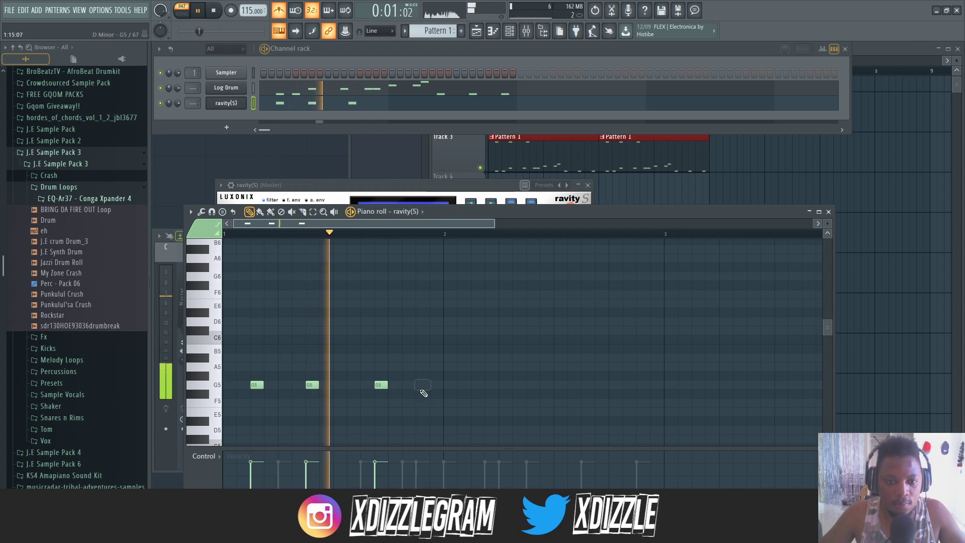
left_click(367, 385)
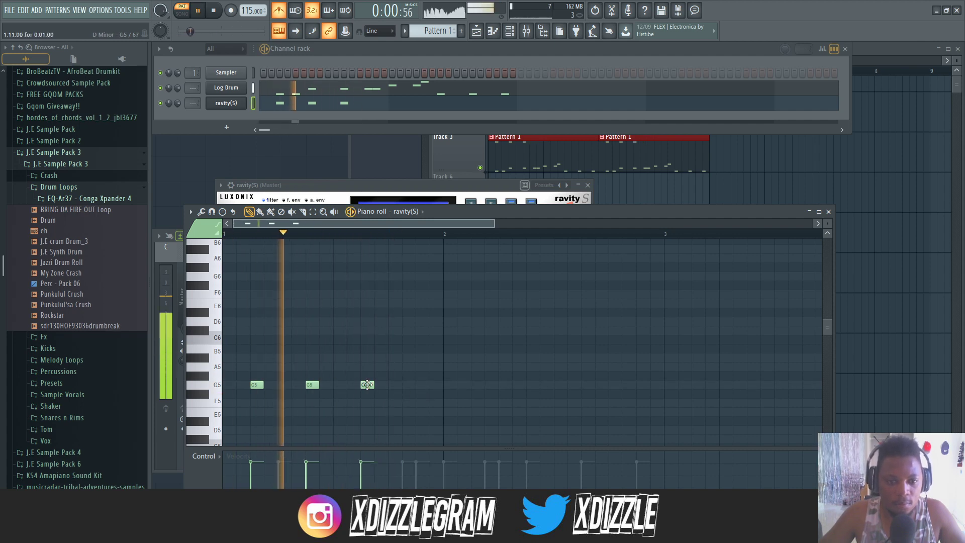
left_click(422, 384)
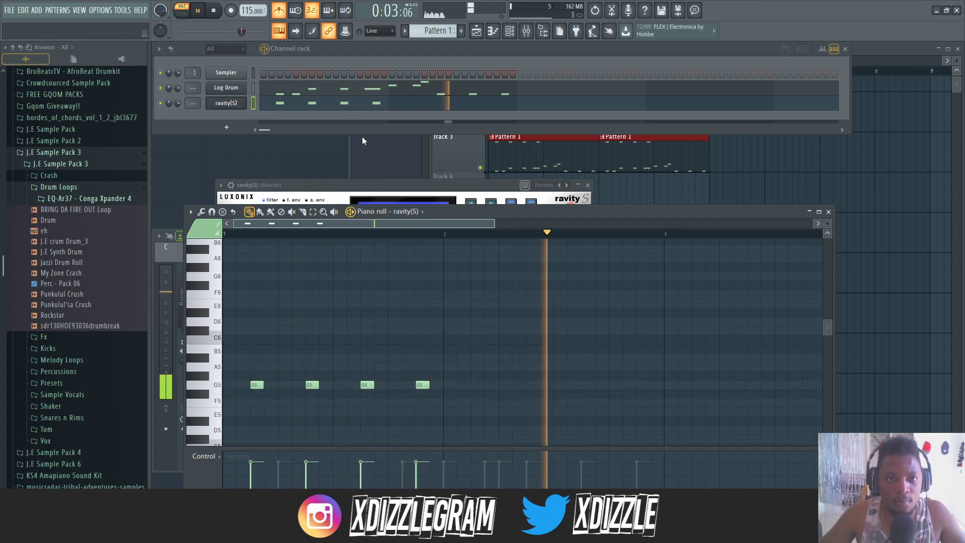
key("space")
Step: Duplicate the four G5 notes of ravity(S) into bar 2 and play the pattern back
left_click_drag(460, 415, 251, 371)
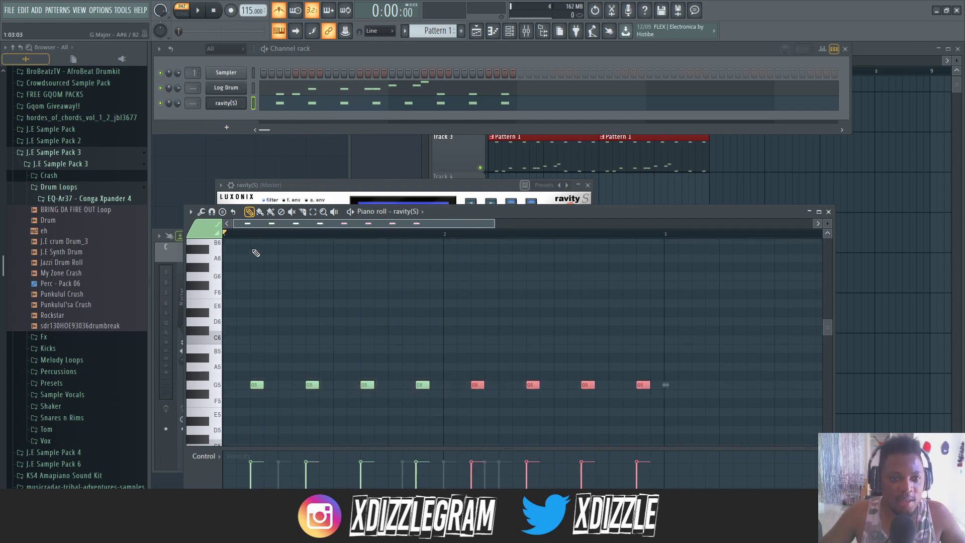
left_click(430, 274)
right_click(432, 274)
key("space")
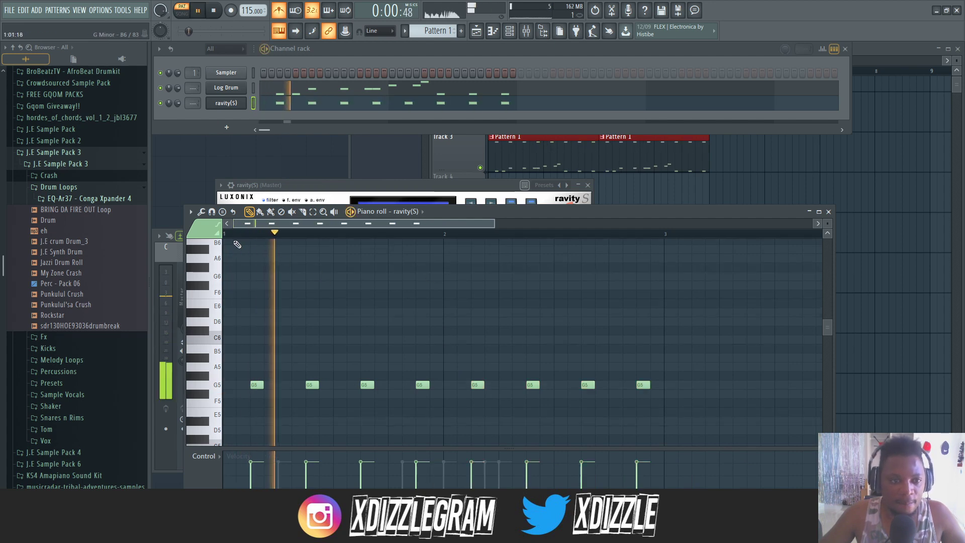
scroll(253, 226, "up", 2)
scroll(264, 256, "down", 3)
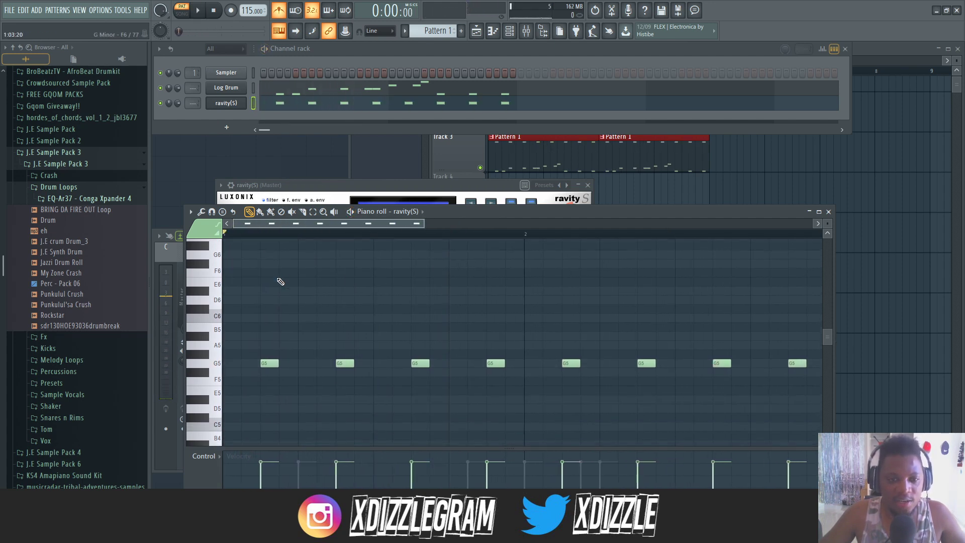
Step: Change the Piano roll grid snap and shorten all G5 notes of ravity(S) to half a step
scroll(277, 225, "down", 2)
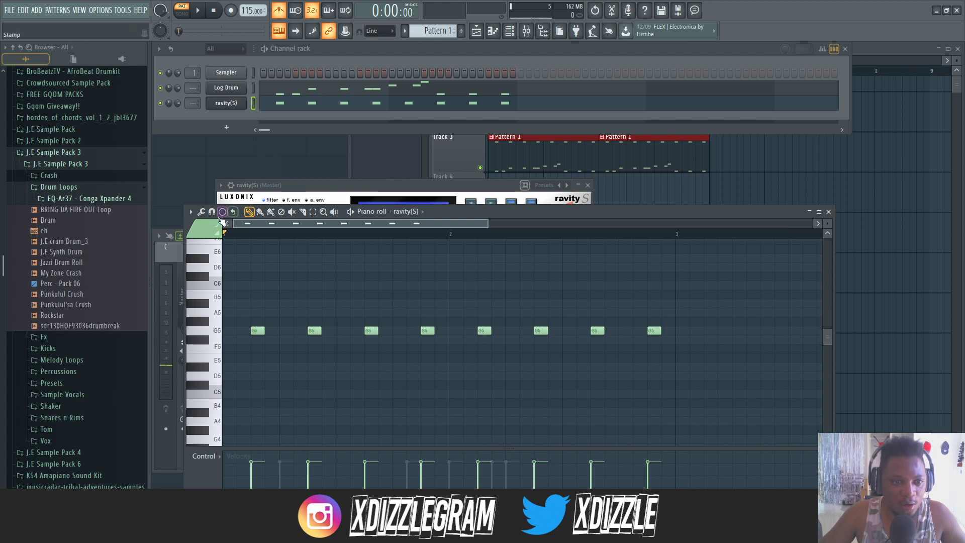
left_click(211, 211)
left_click(226, 297)
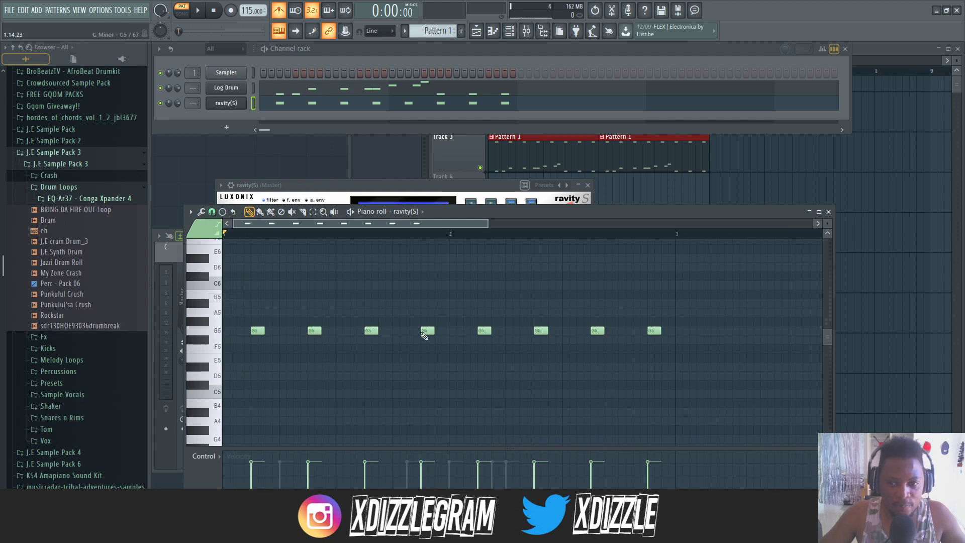
key("ctrl+a")
scroll(293, 307, "up", 3)
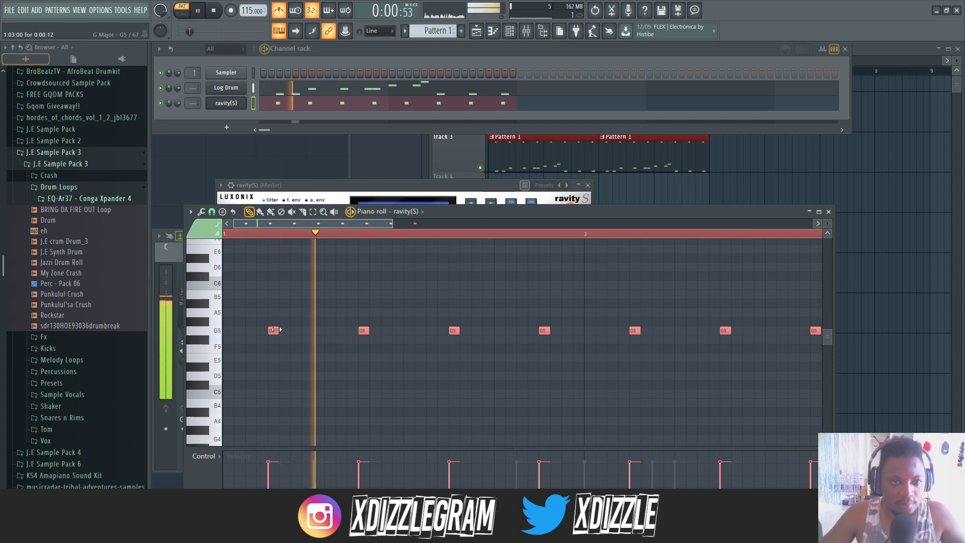
left_click(278, 272, "ctrl")
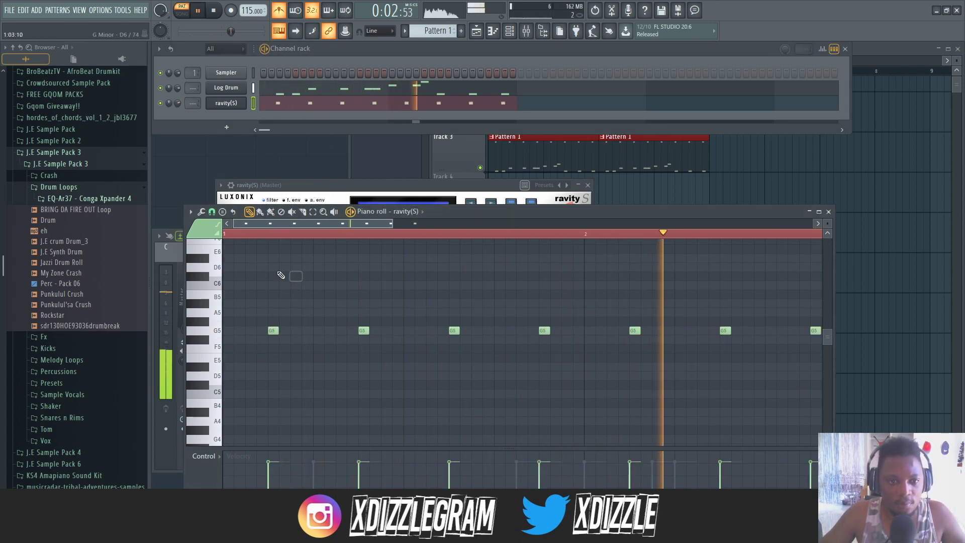
Step: Try the ravity(S) notes one octave lower at G4 during playback and return them to G5
key("ctrl+a")
key("ctrl+Down")
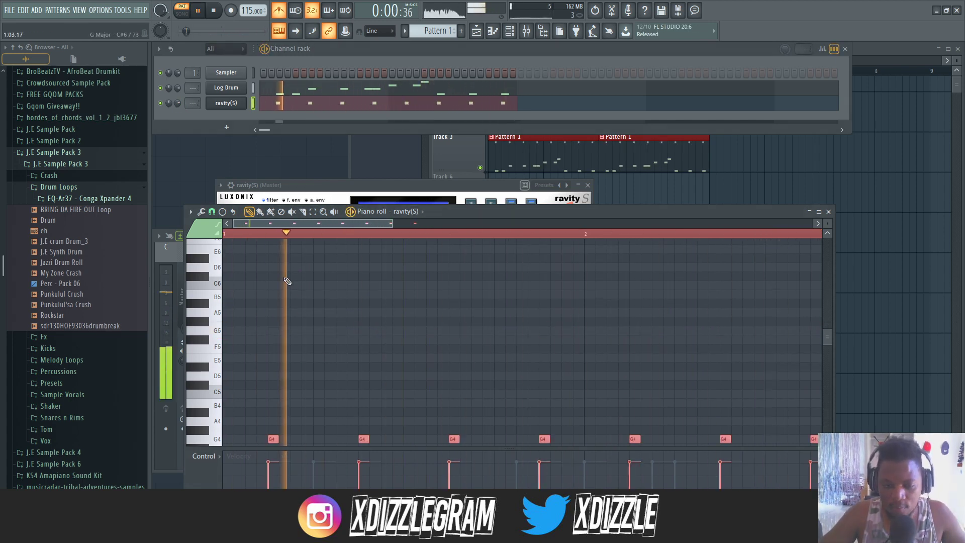
key("ctrl+Up")
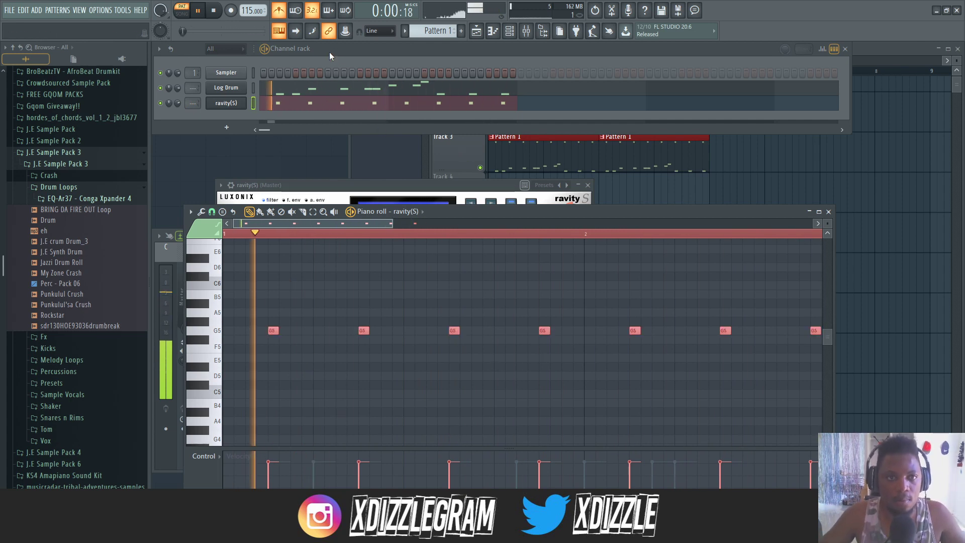
Step: Lower the ravity(S) channel volume slightly during playback and stop the pattern
left_click(876, 52)
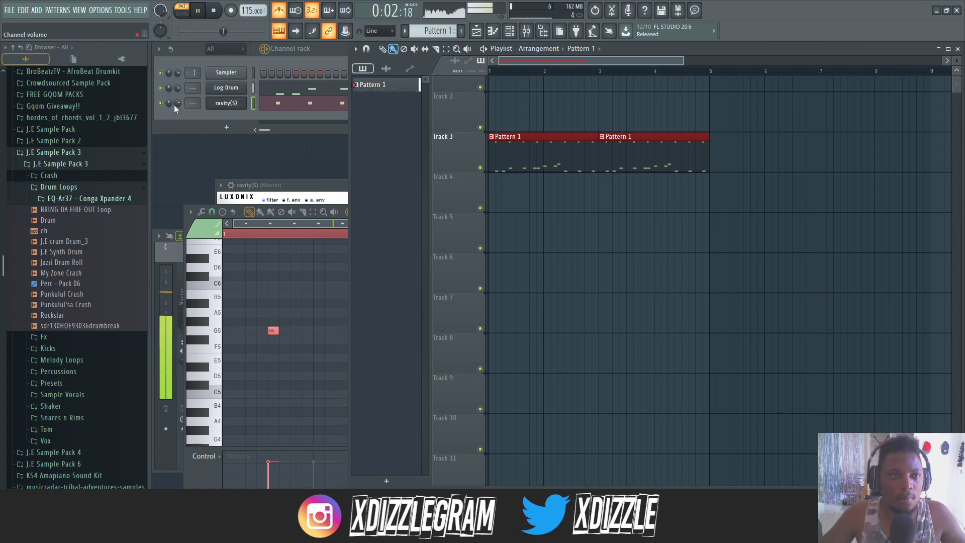
left_click_drag(176, 103, 177, 107)
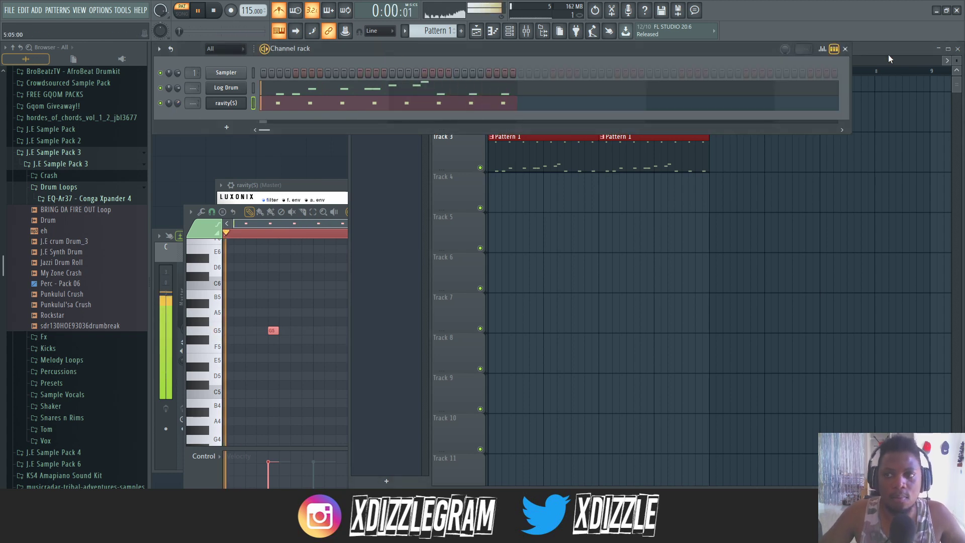
left_click(852, 46)
left_click(332, 52)
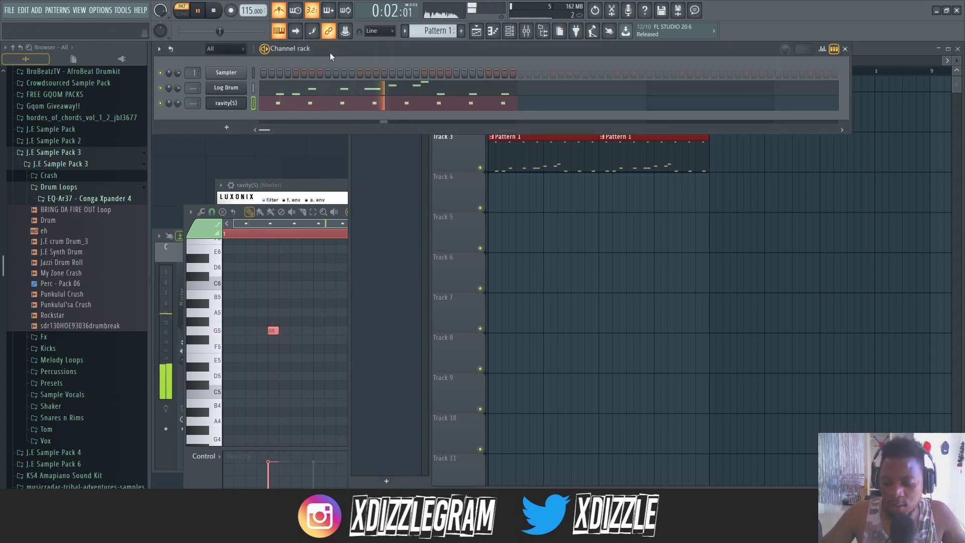
key("space")
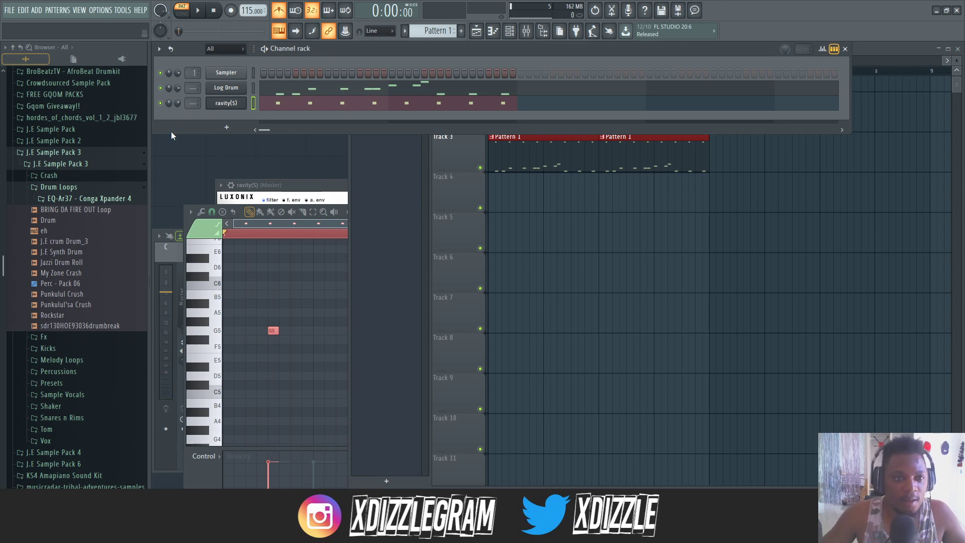
Step: Add a Purity instrument channel below ravity(S) and load its Slow Synth preset Tremolo Signal
left_click(227, 128)
left_click(241, 106)
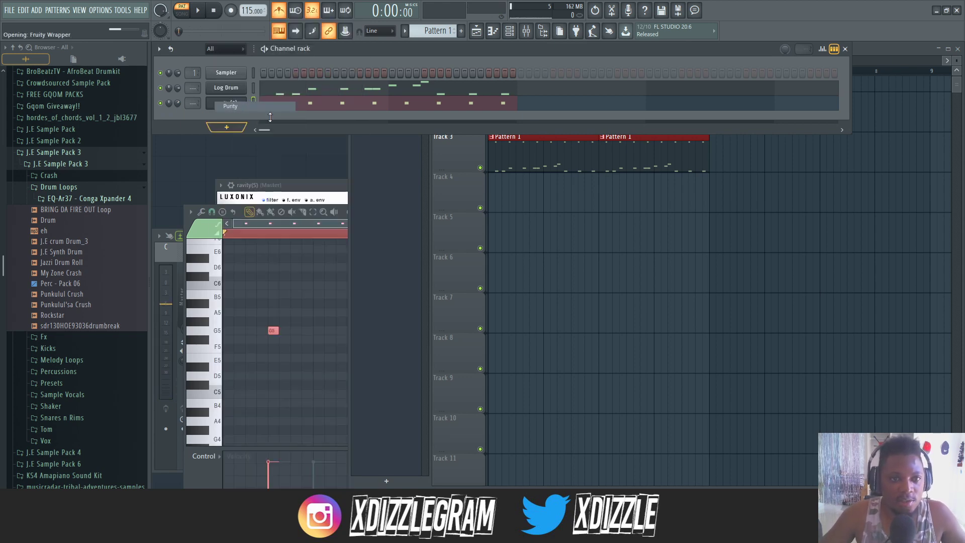
left_click(456, 403)
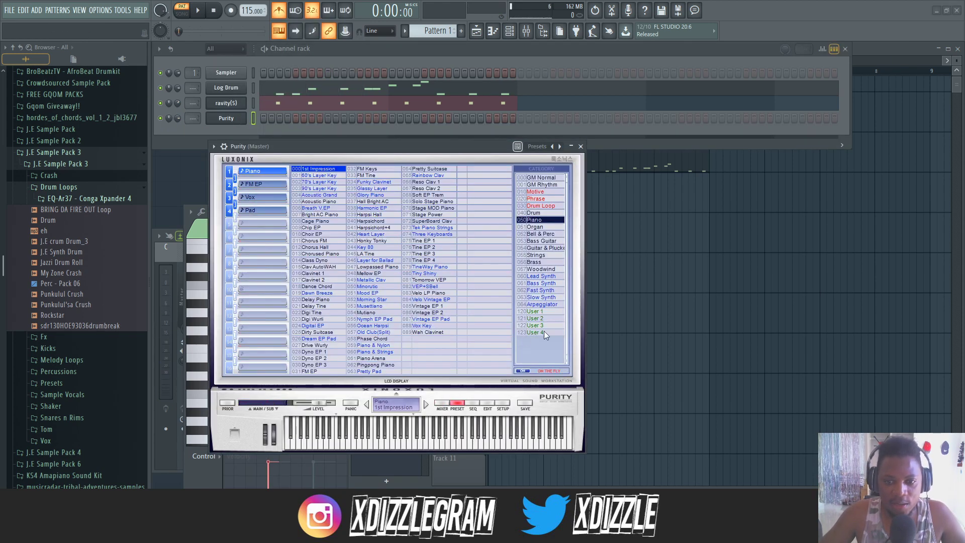
left_click(548, 297)
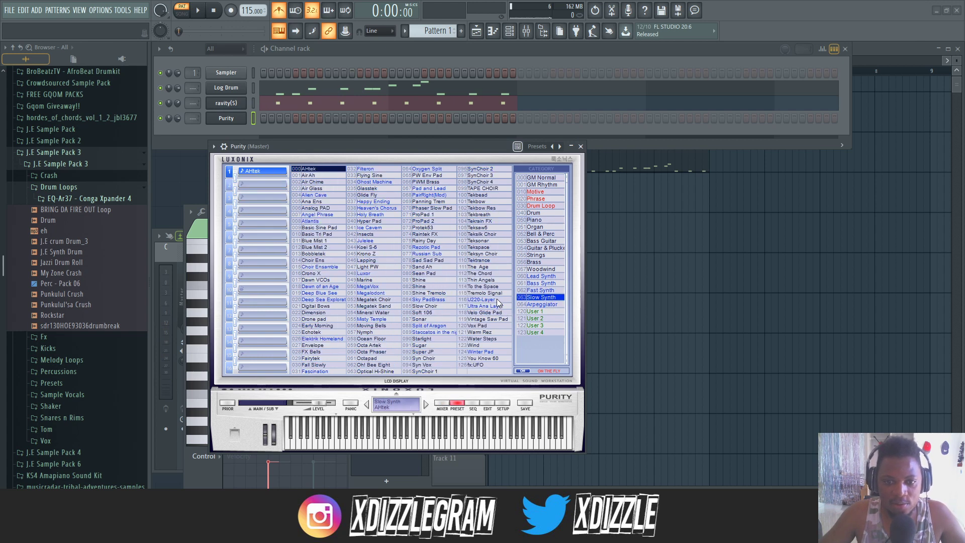
Step: Draw a G5 note spanning bars 1 and 2 in the Purity Piano roll and transpose it an octave down to G4
right_click(240, 117)
left_click(312, 118)
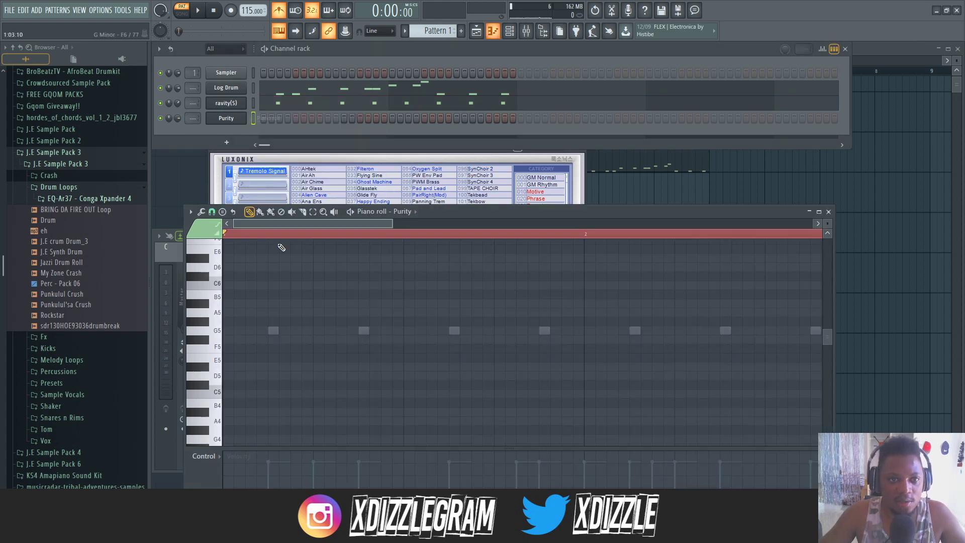
left_click(227, 330)
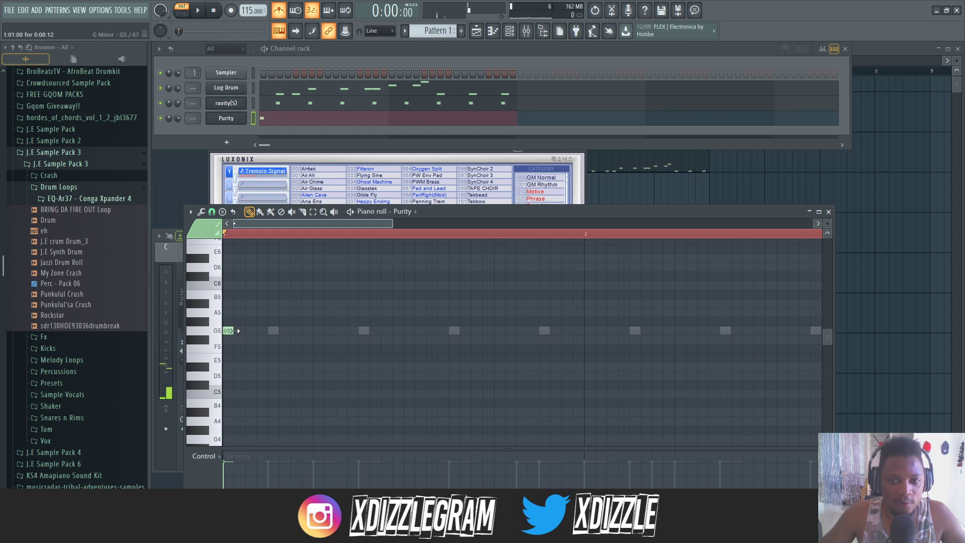
left_click_drag(237, 330, 582, 331)
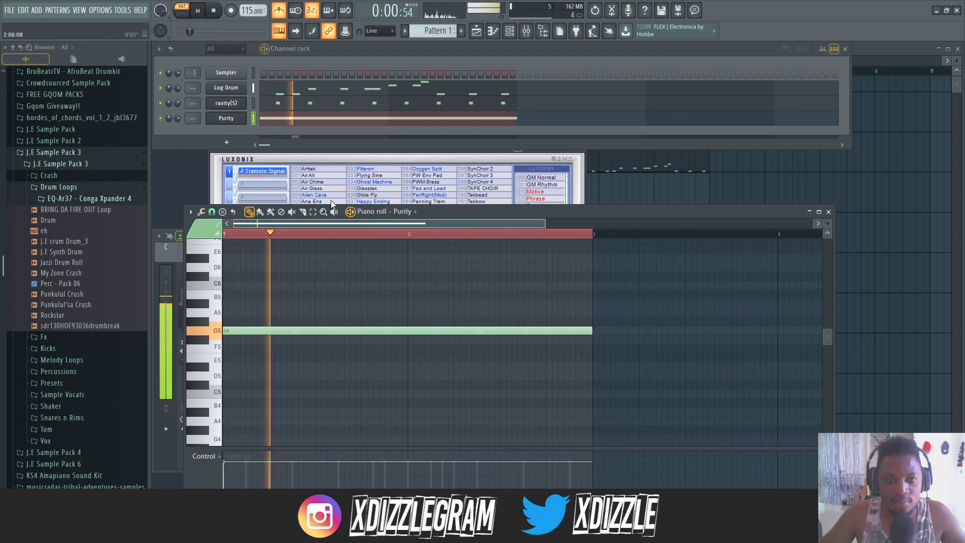
key("ctrl+Down")
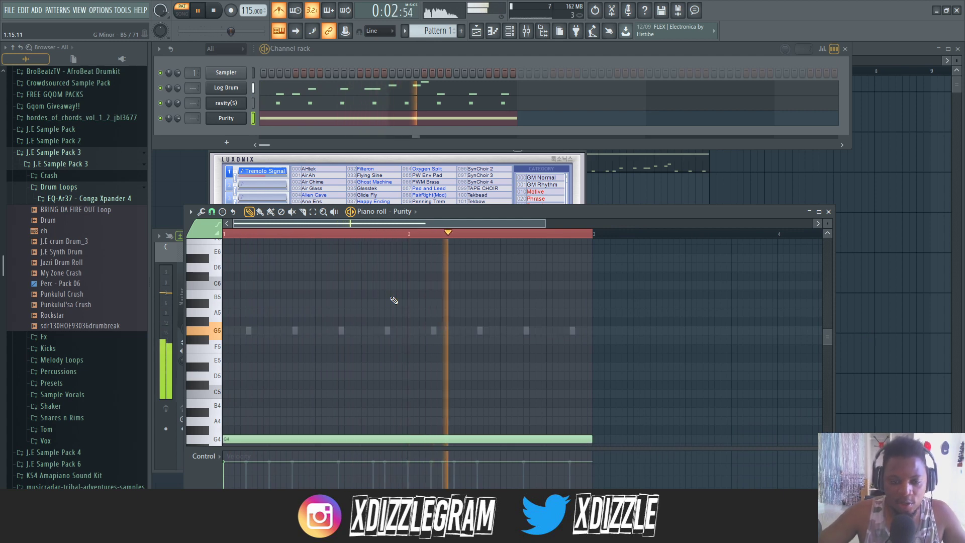
scroll(392, 298, "down", 4)
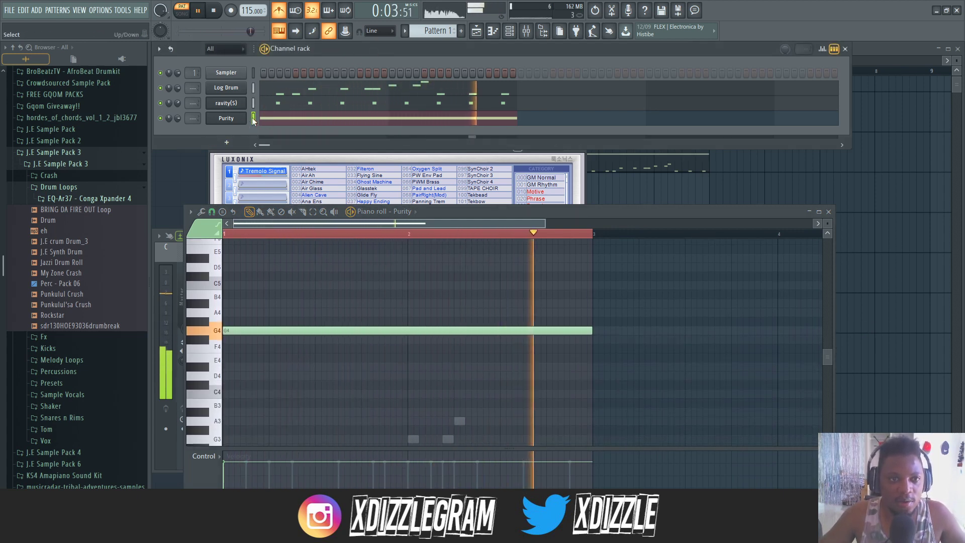
Step: Move the Purity G4 note from Pattern 1 into the empty Pattern 2 and extend it to four bars
key("ctrl+x")
key("KP_Add")
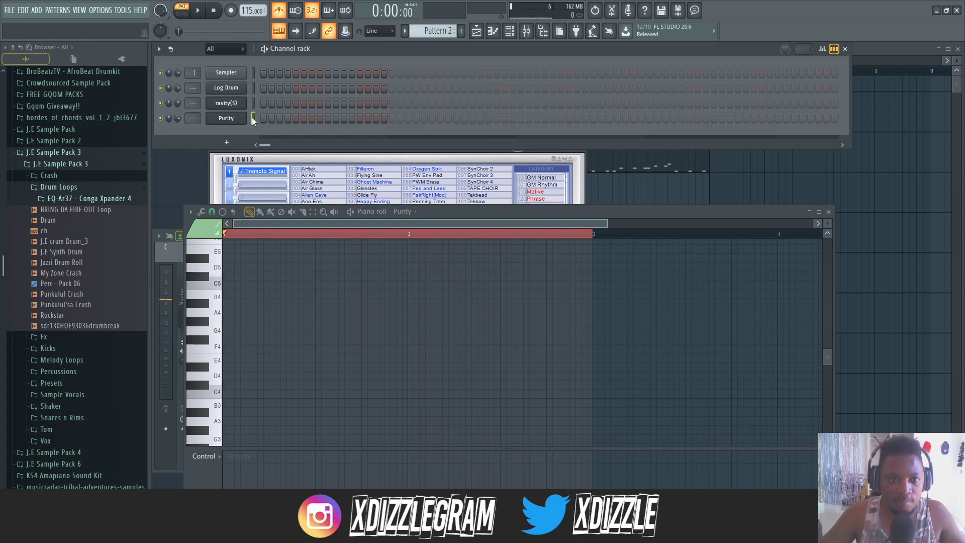
key("ctrl+v")
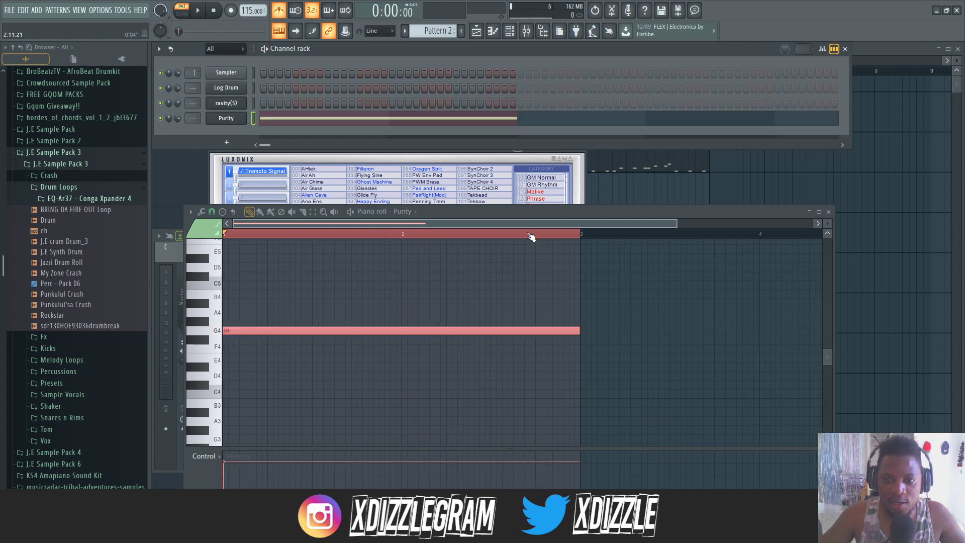
scroll(405, 362, "down", 2)
left_click_drag(433, 332, 717, 340)
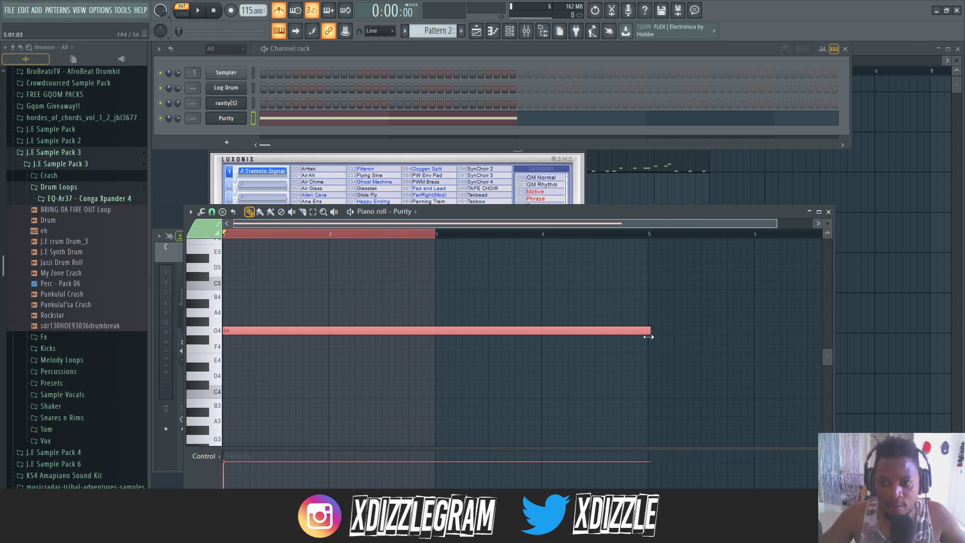
Step: Place a Pattern 2 clip at bar 1 on Track 4 of the Playlist, below the Pattern 1 clips
key("F5")
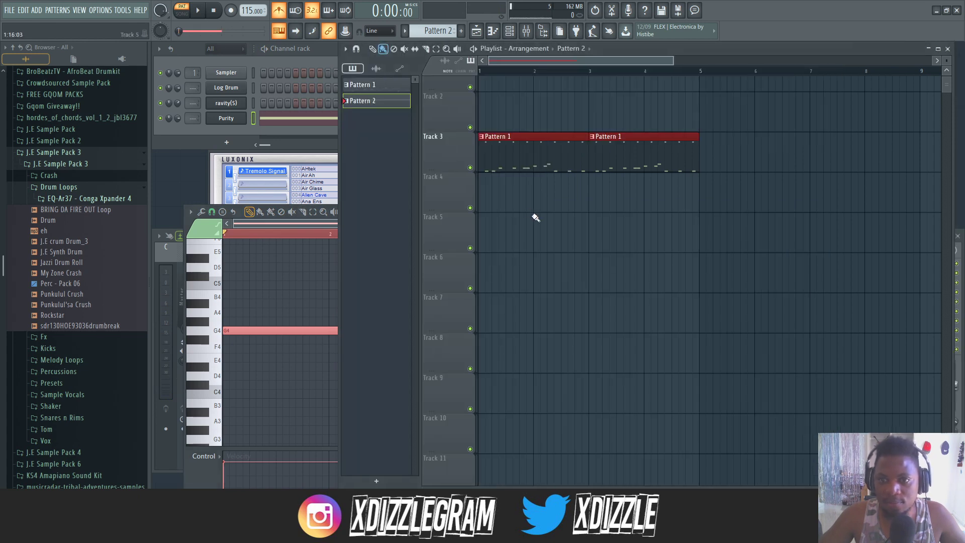
left_click(487, 200)
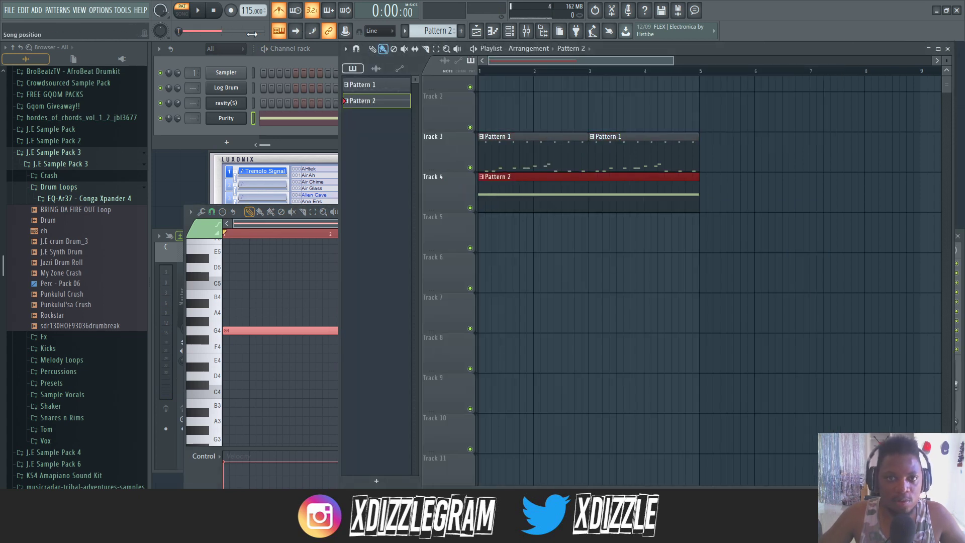
left_click_drag(632, 51, 628, 51)
scroll(524, 59, "up", 2)
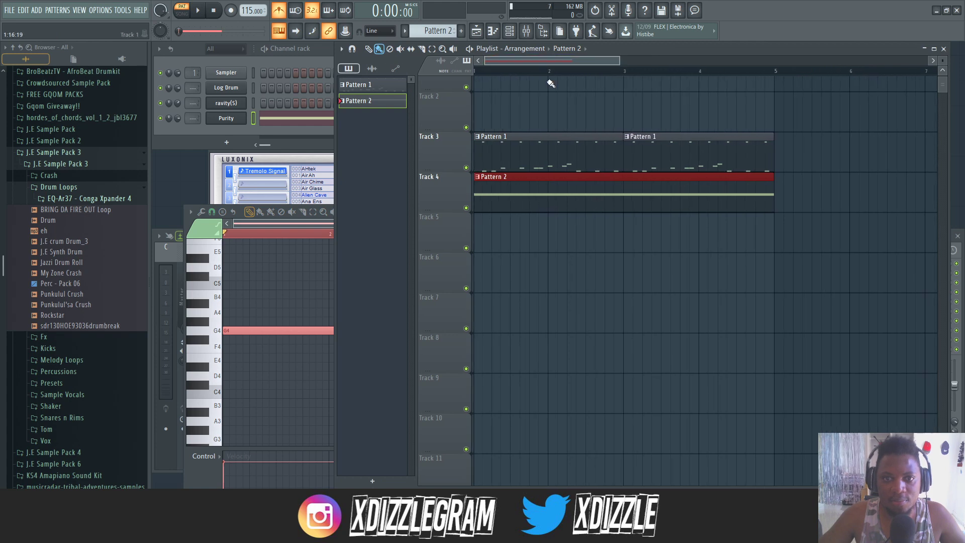
Step: Switch playback to song mode, play the arrangement, and turn the metronome off
key("space")
scroll(537, 74, "down", 2)
left_click(182, 10)
key("space")
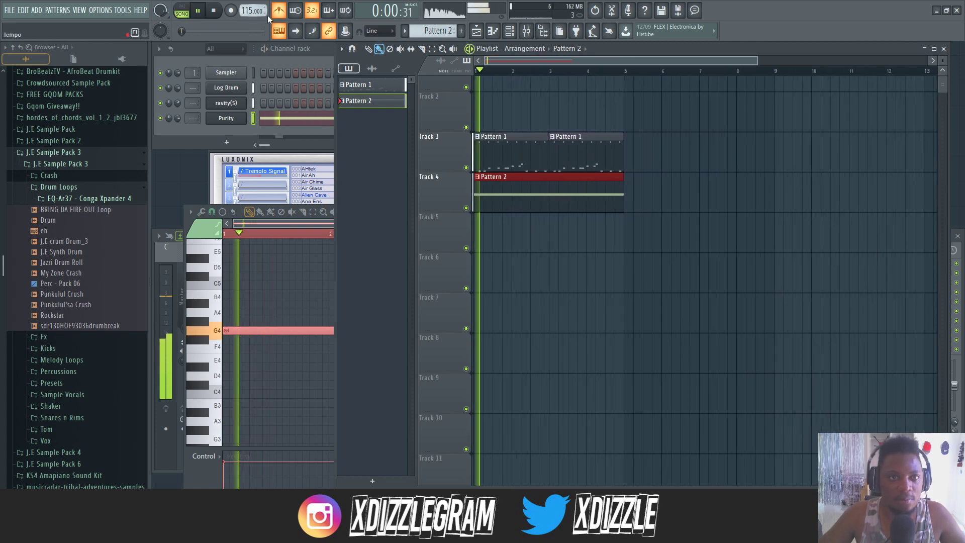
left_click(278, 12)
left_click(177, 104)
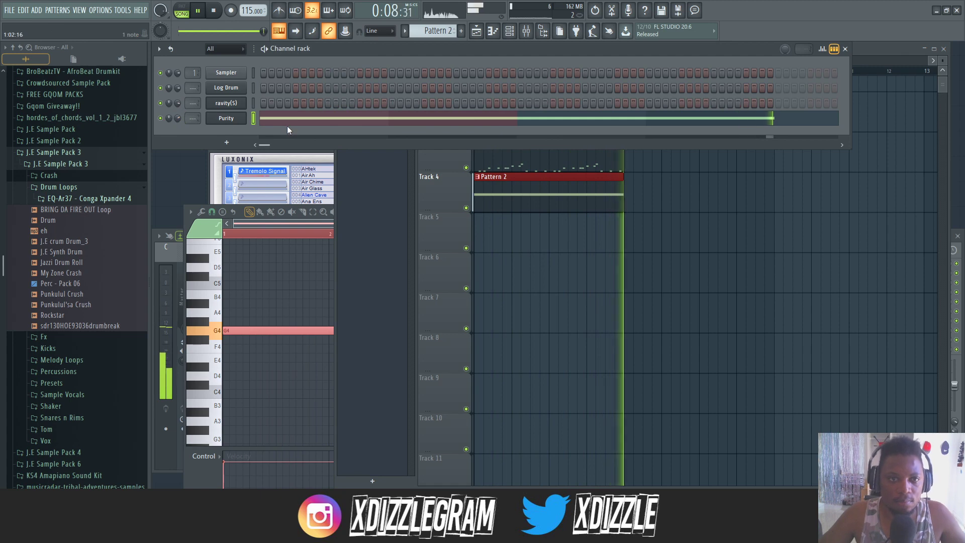
Step: Open the ravity(S) part of Pattern 1 in the Piano roll, select all its notes, and stop playback
left_click(527, 170)
double_click(531, 157)
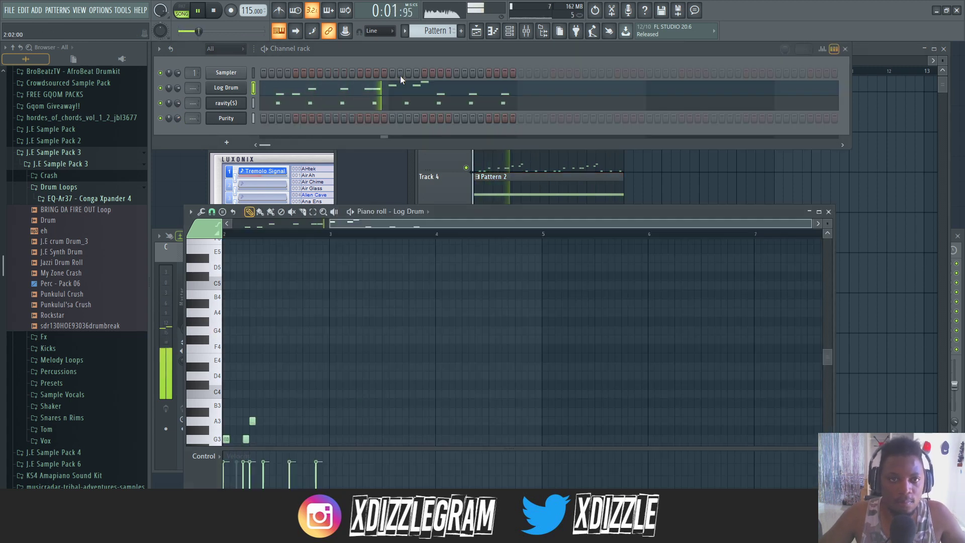
left_click(359, 106)
left_click(359, 107)
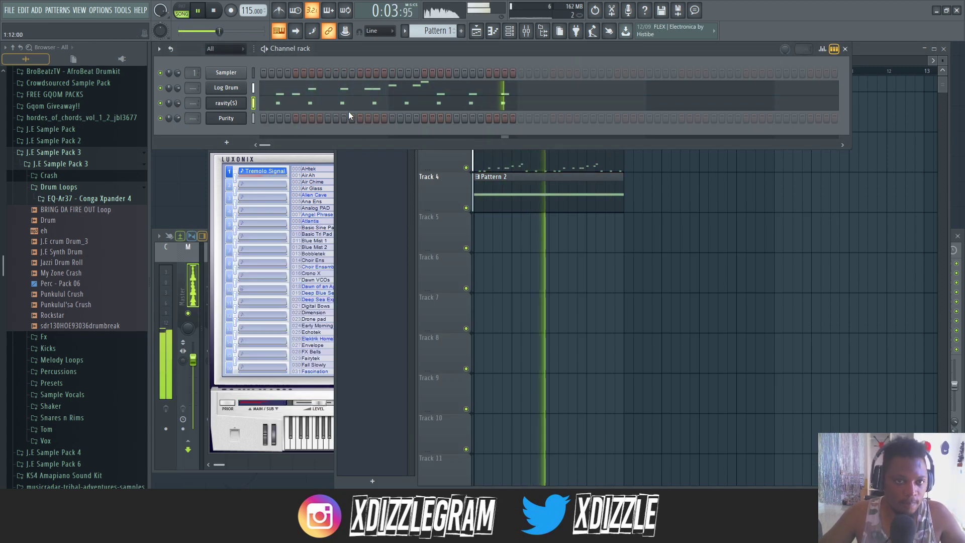
left_click(349, 106)
scroll(322, 281, "up", 5)
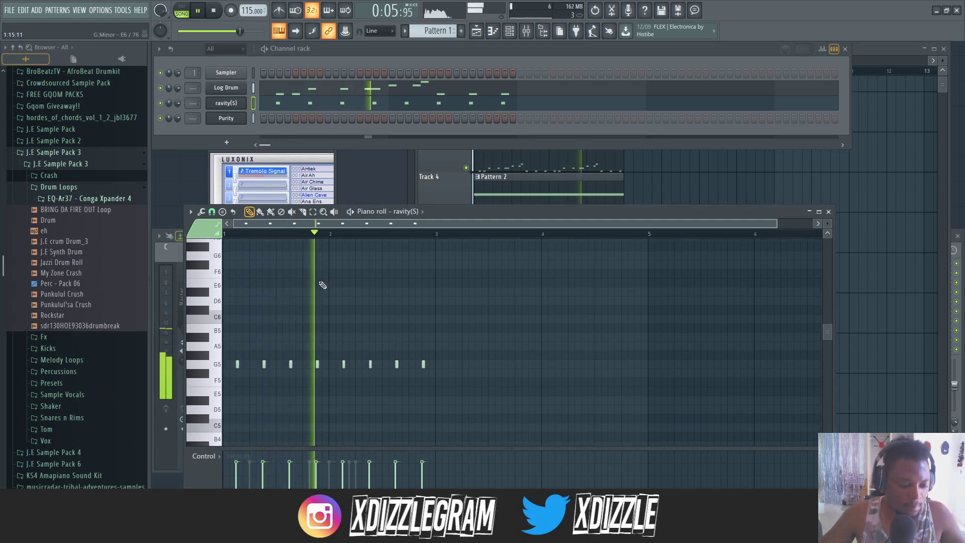
key("ctrl+a")
scroll(272, 223, "up", 3)
key("space")
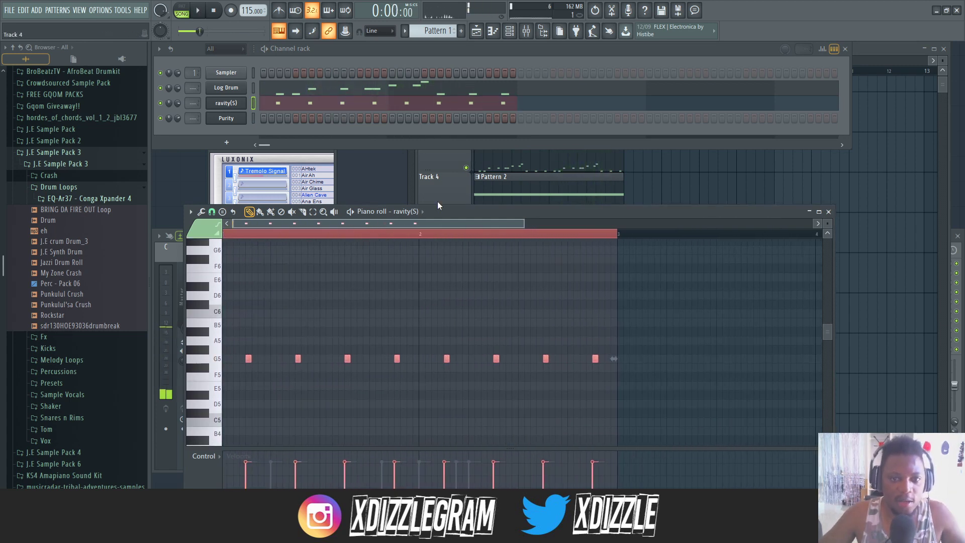
Step: Move the Piano roll window up and lower all selected ravity(S) notes to D5 while the song plays
left_click_drag(447, 213, 487, 104)
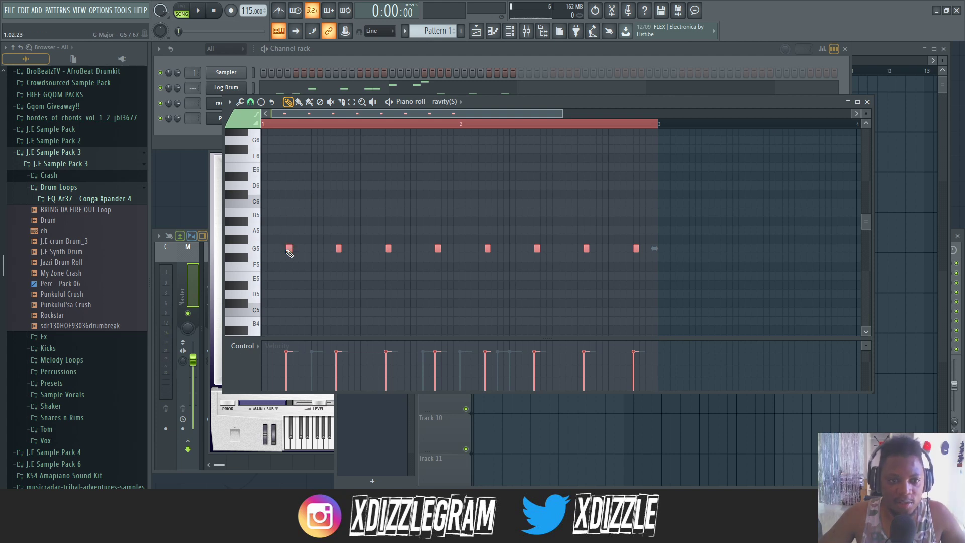
key("space")
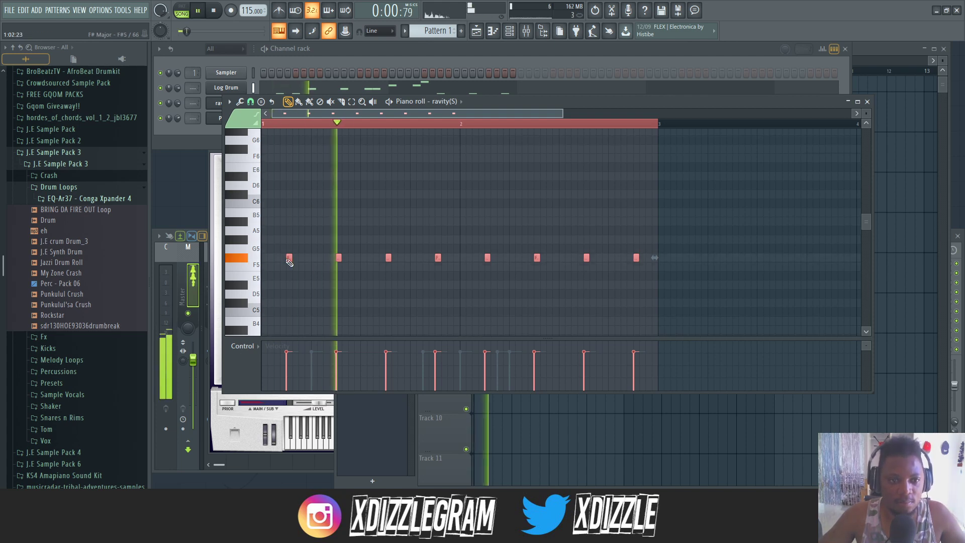
left_click_drag(287, 259, 289, 295)
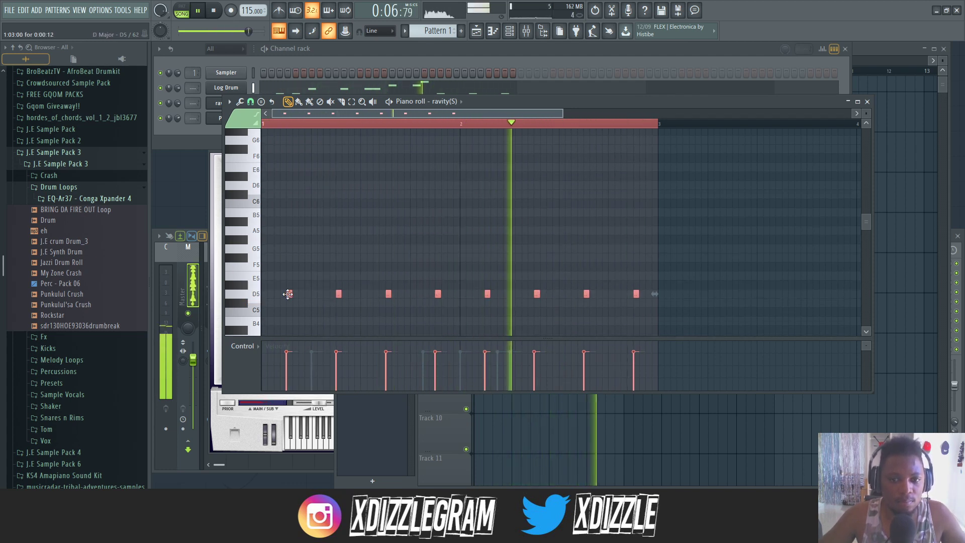
scroll(292, 226, "down", 2)
scroll(292, 226, "down", 2)
mouse_move(289, 213)
left_mouse_down()
mouse_move(288, 222)
mouse_move(288, 213)
left_mouse_up()
Step: Bring the Playlist to the front and open the Pattern 2 clip on Track 4
left_click(439, 54)
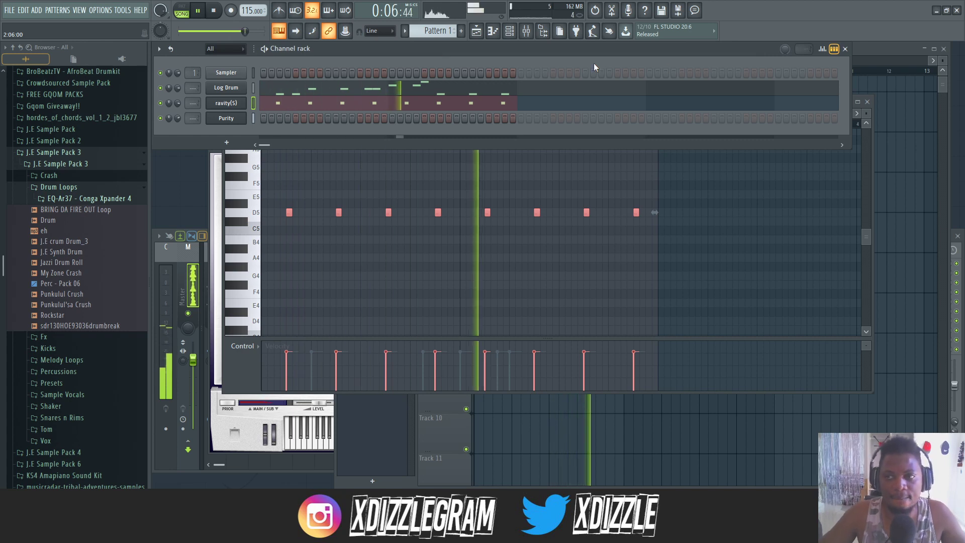
left_click(858, 46)
double_click(511, 200)
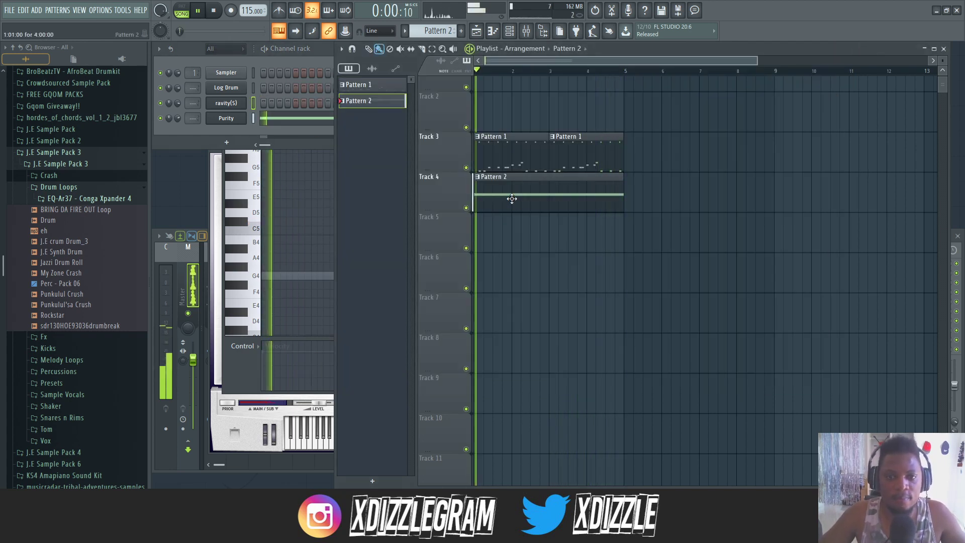
Step: Audition the sustained G4 note of Pattern 2 in the Purity Piano roll, return to the Playlist and stop playback
left_click_drag(373, 118, 305, 118)
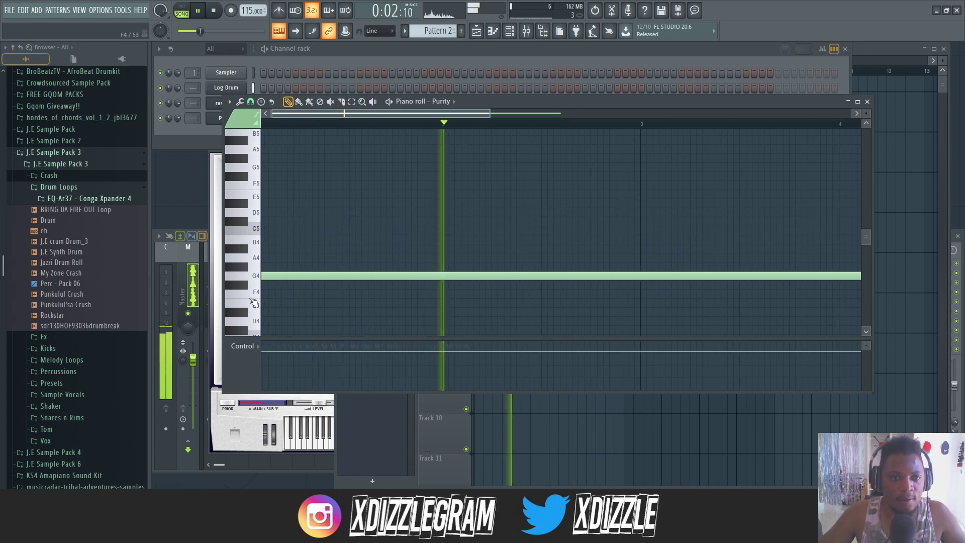
scroll(305, 131, "down", 3)
scroll(302, 127, "down", 3)
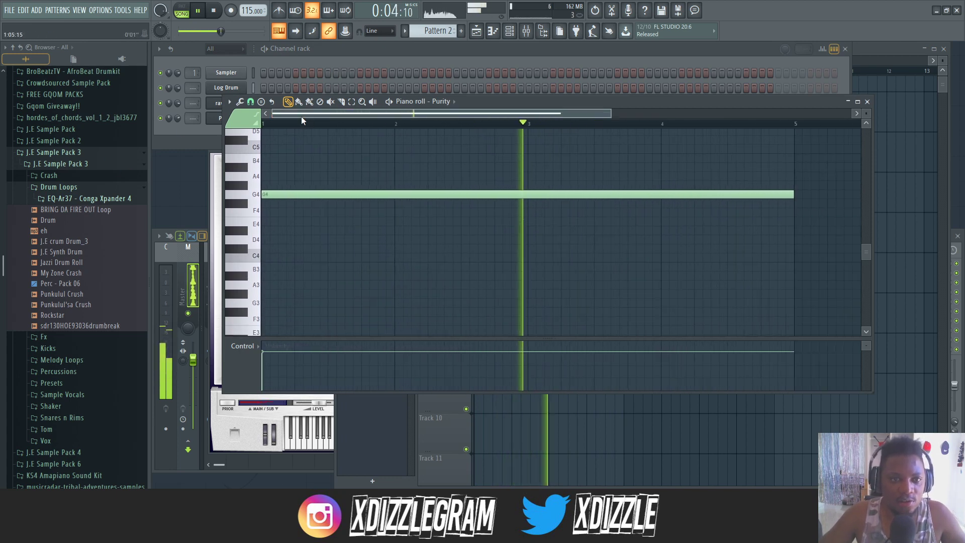
scroll(277, 121, "up", 1)
scroll(300, 128, "down", 2)
scroll(303, 131, "down", 1)
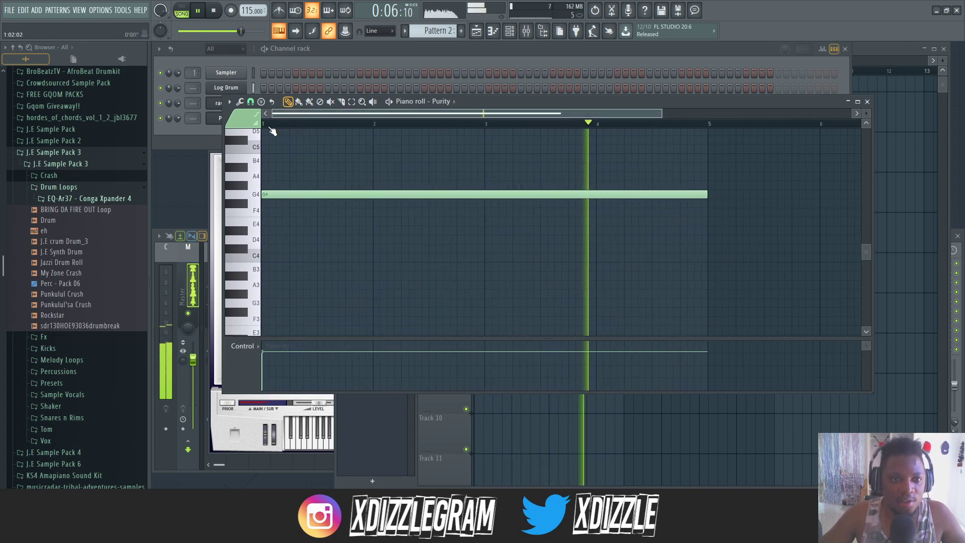
mouse_move(291, 194)
left_mouse_down()
mouse_move(291, 185)
mouse_move(293, 195)
left_mouse_up()
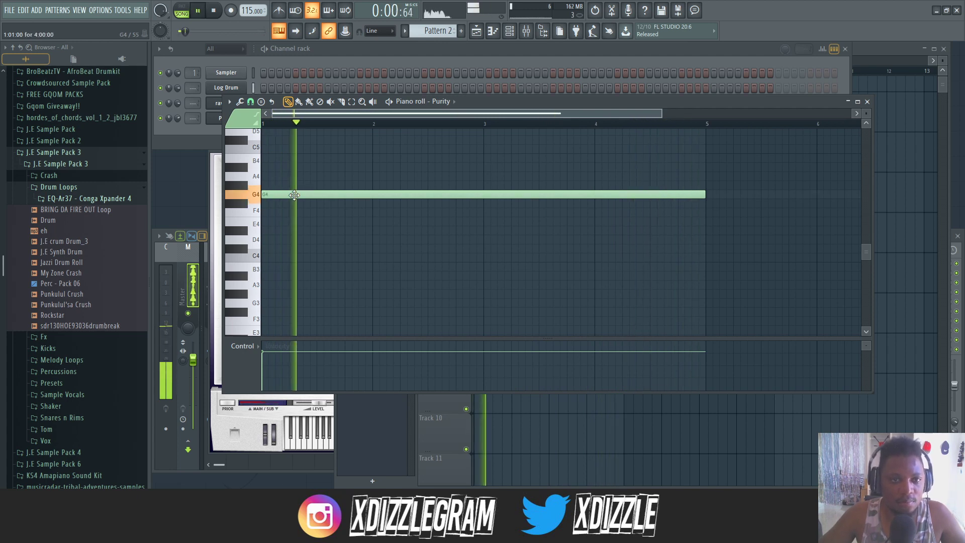
left_click(870, 50)
key("space")
Step: Browse the EQ-Ar37 - Conga Xpander 4 folder and place the EQ-A058 01 Conga 120 loop at the start of Track 2
left_click(120, 199)
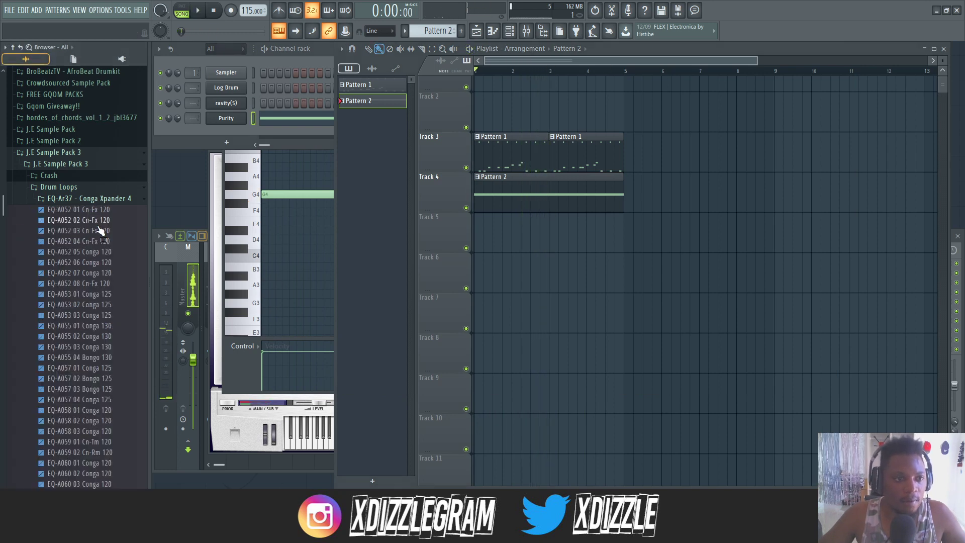
scroll(65, 187, "down", 5)
scroll(75, 184, "down", 2)
left_click(88, 178)
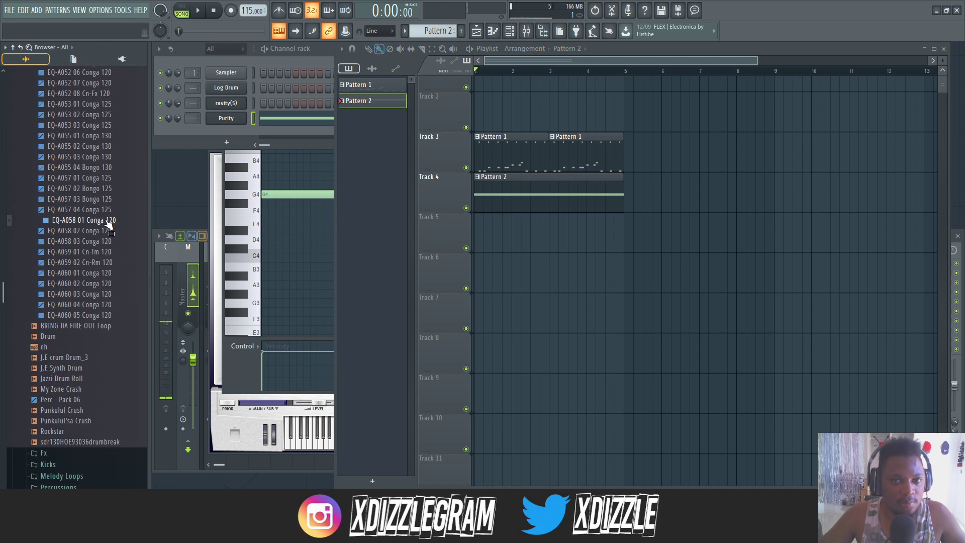
left_click_drag(108, 224, 480, 123)
Step: Try EQ-A059 01 Cn-Tm 120 in the Track 2 loop's channel, replace it with EQ-A060 01 Conga 120, and lower the channel volume
double_click(521, 139)
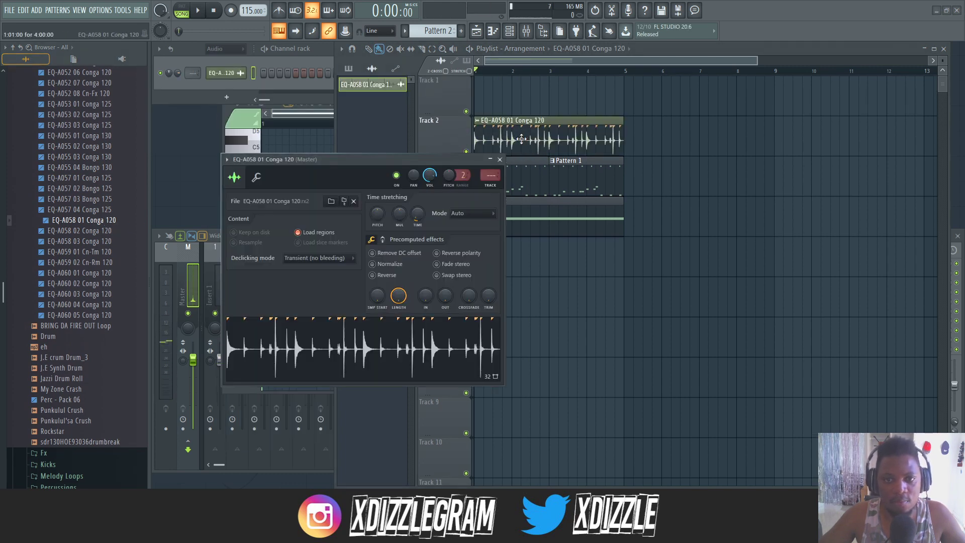
left_click(187, 49)
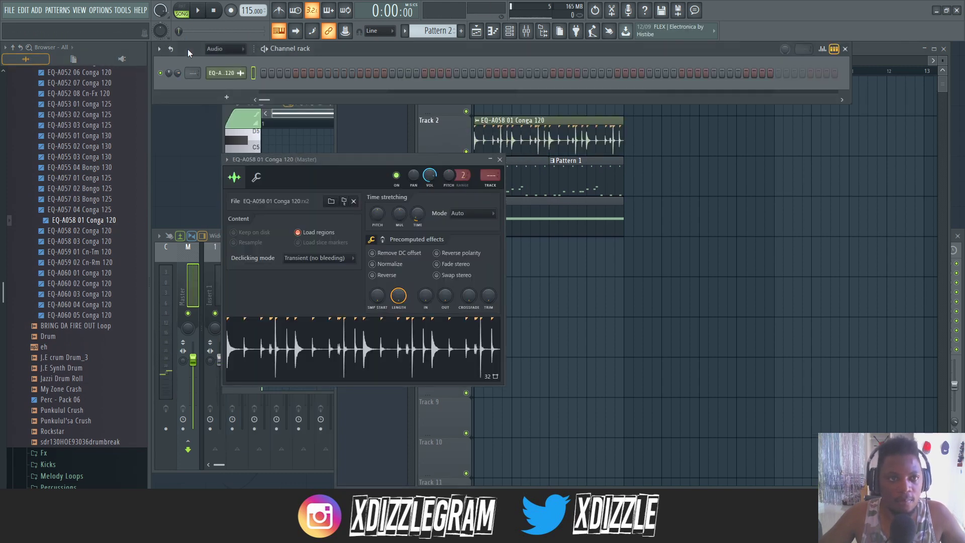
left_click(505, 143)
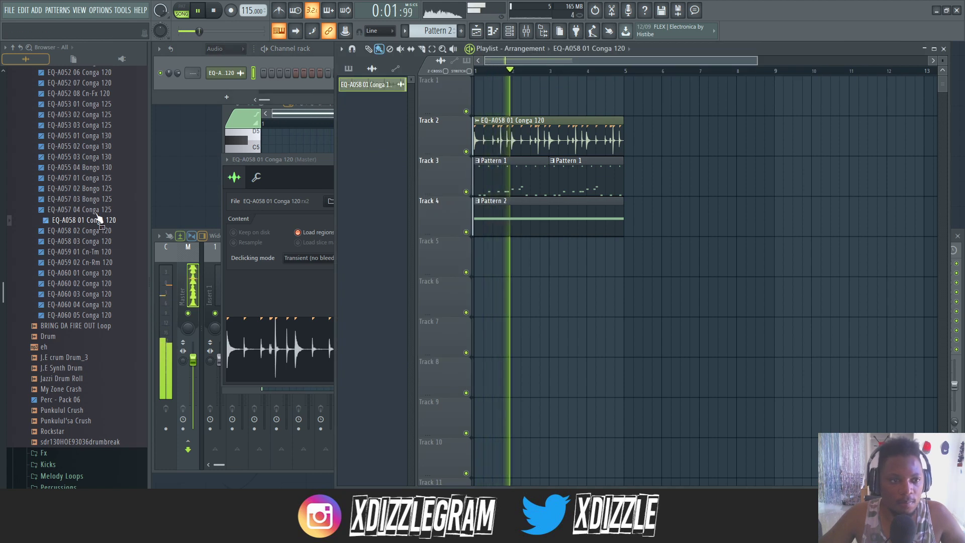
double_click(503, 129)
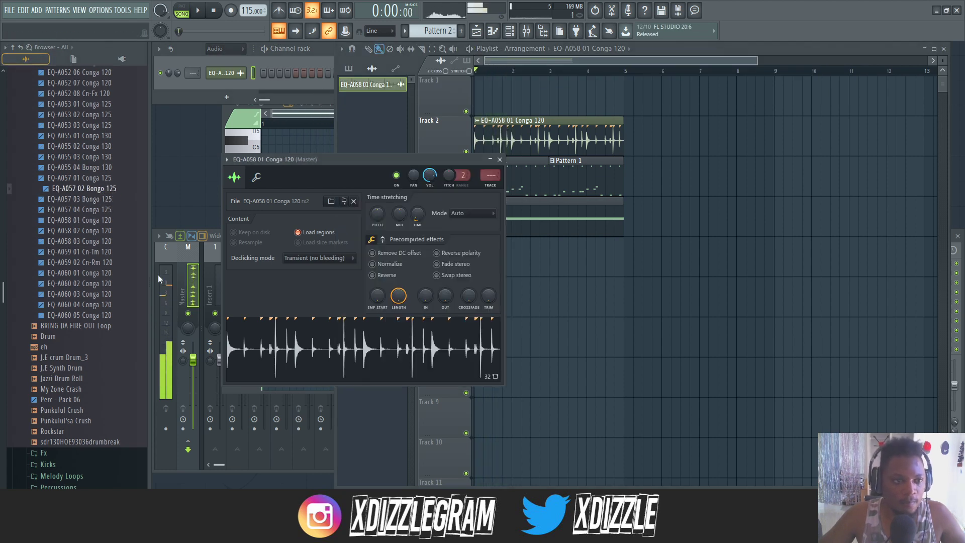
left_click_drag(327, 314, 354, 347)
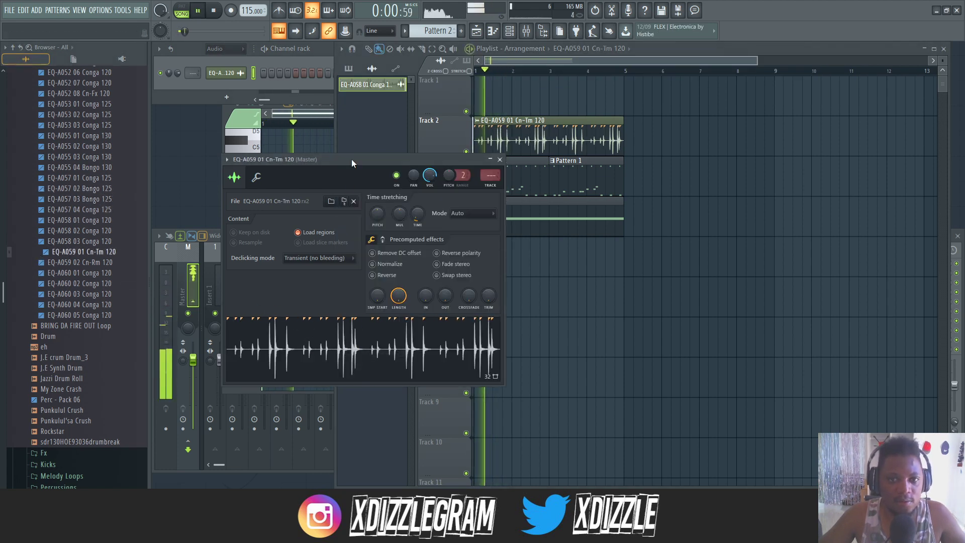
left_click_drag(88, 273, 318, 359)
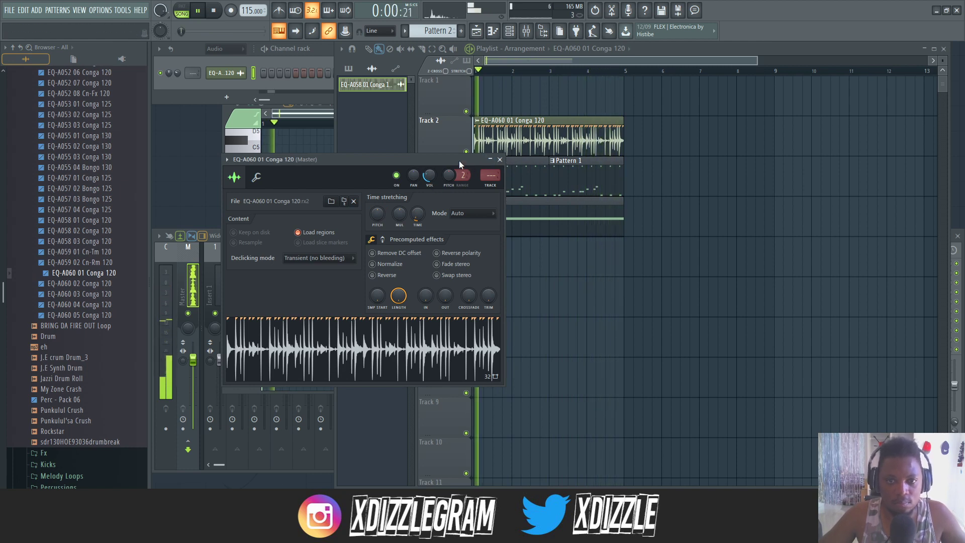
left_click(500, 159)
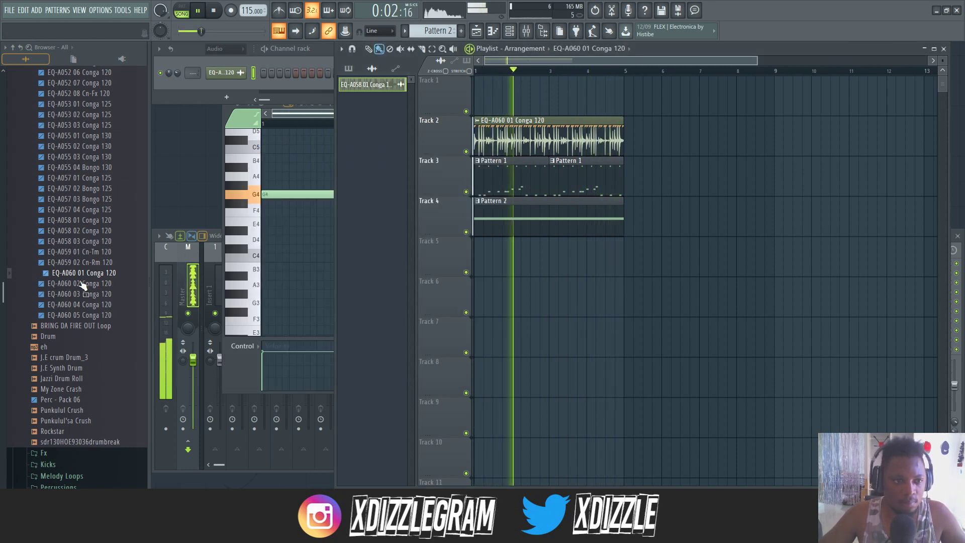
Step: Place the EQ-A060 02 Conga 120 loop at the start of Track 5 and lower its channel volume to 18%
left_click_drag(84, 283, 476, 257)
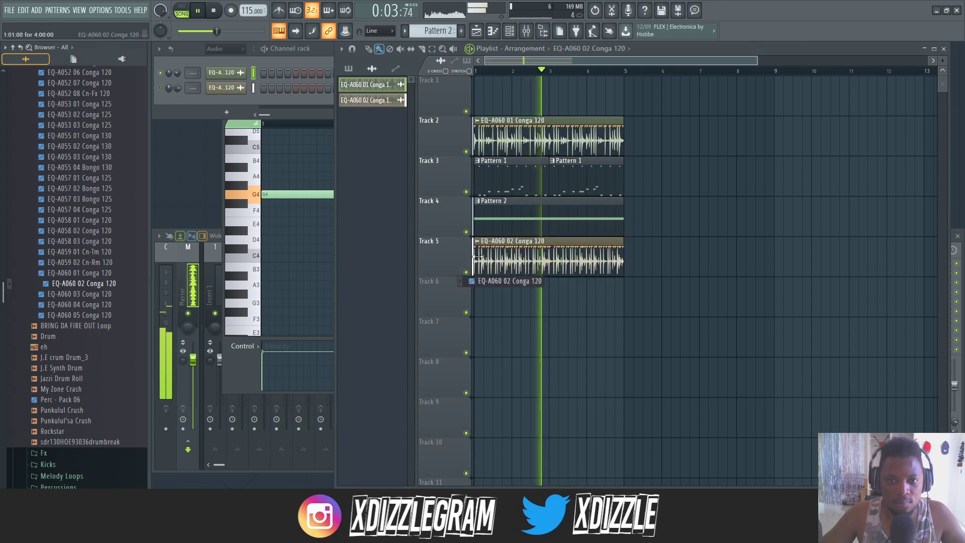
double_click(508, 254)
left_click_drag(442, 188, 442, 223)
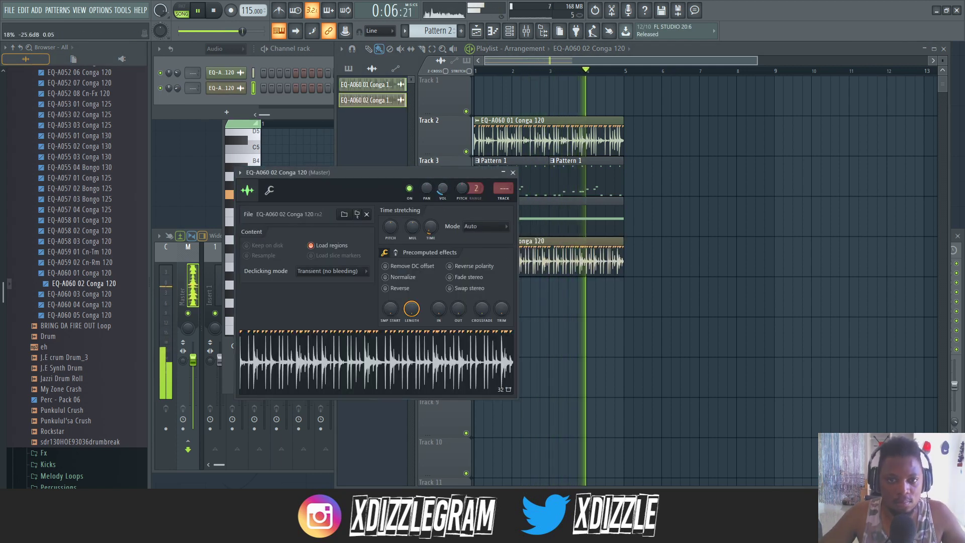
Step: Collapse the conga folder, open the Shaker folder, and place the EQ-A005 01 Shk16 120 loop at the start of Track 6
scroll(88, 177, "up", 15)
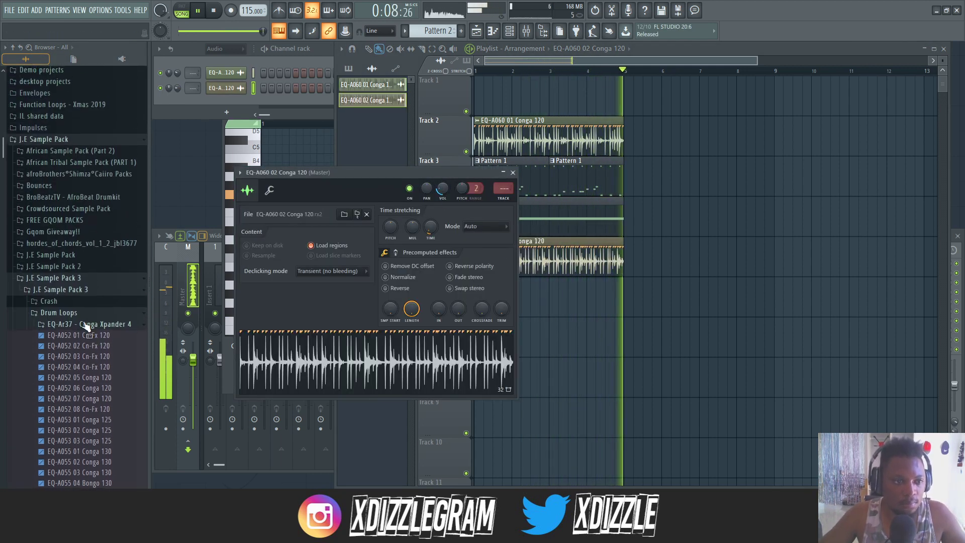
left_click(87, 325)
scroll(87, 329, "down", 10)
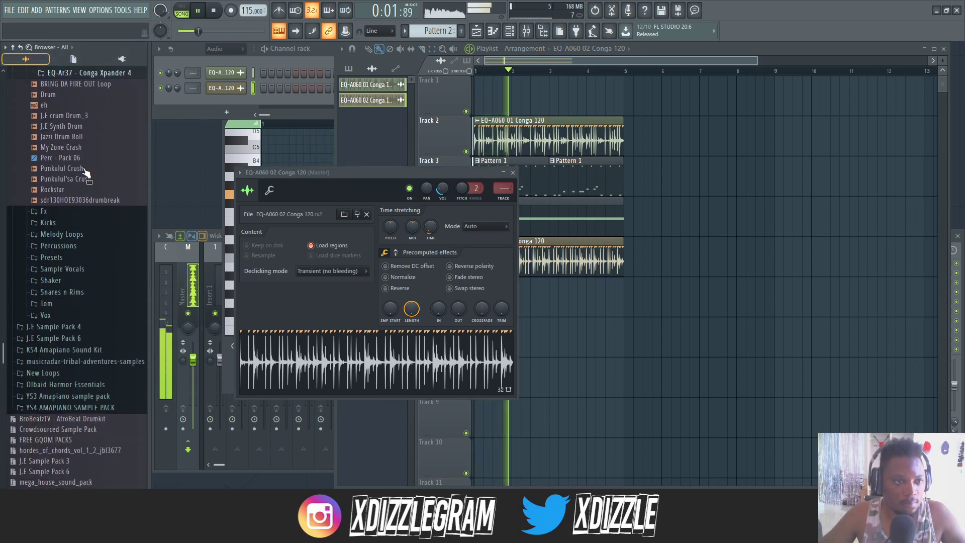
scroll(70, 242, "up", 3)
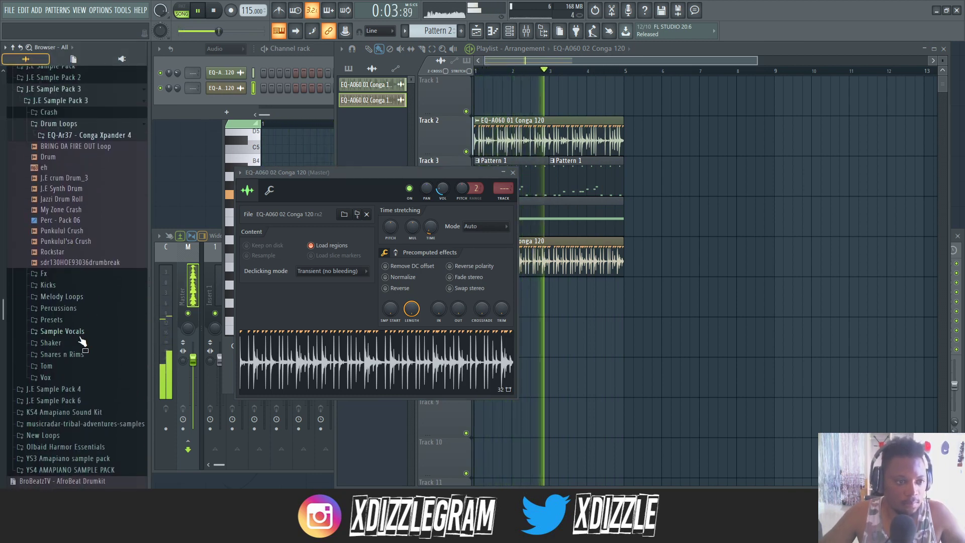
left_click(82, 342)
scroll(75, 301, "down", 8)
key("space")
left_click_drag(77, 185, 422, 250)
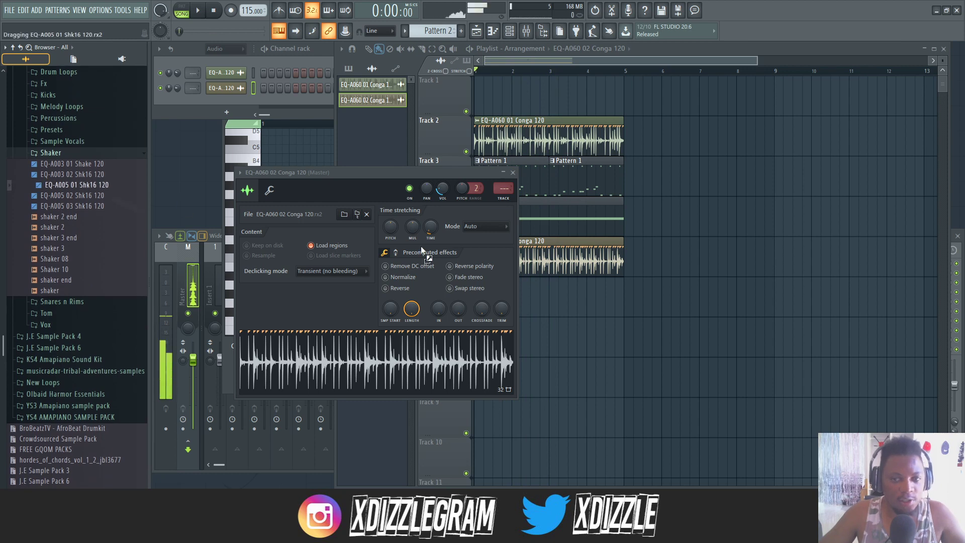
left_click_drag(549, 312, 464, 293)
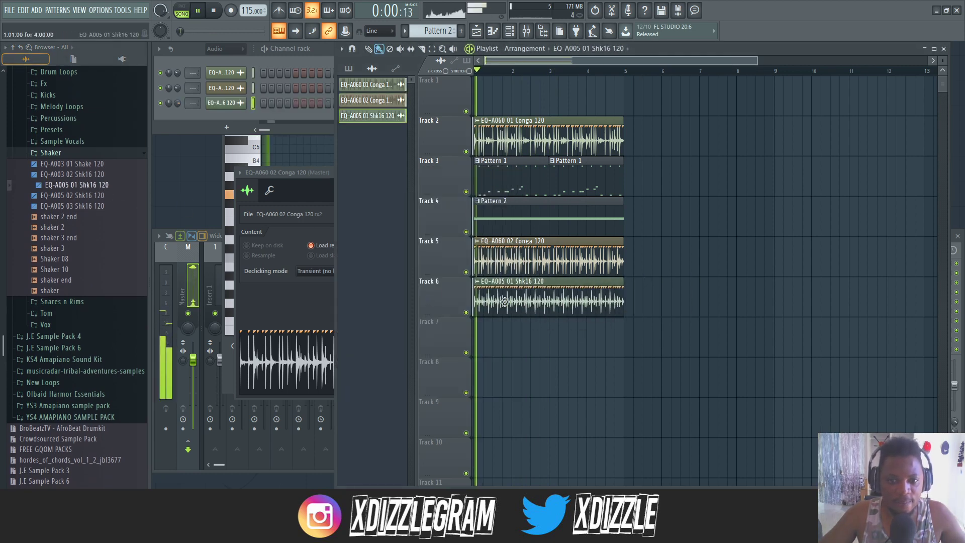
Step: Replace the Track 6 shaker sample with EQ-A005 02 Shk16 120, lower its channel volume while the song plays, and close its settings
double_click(504, 300)
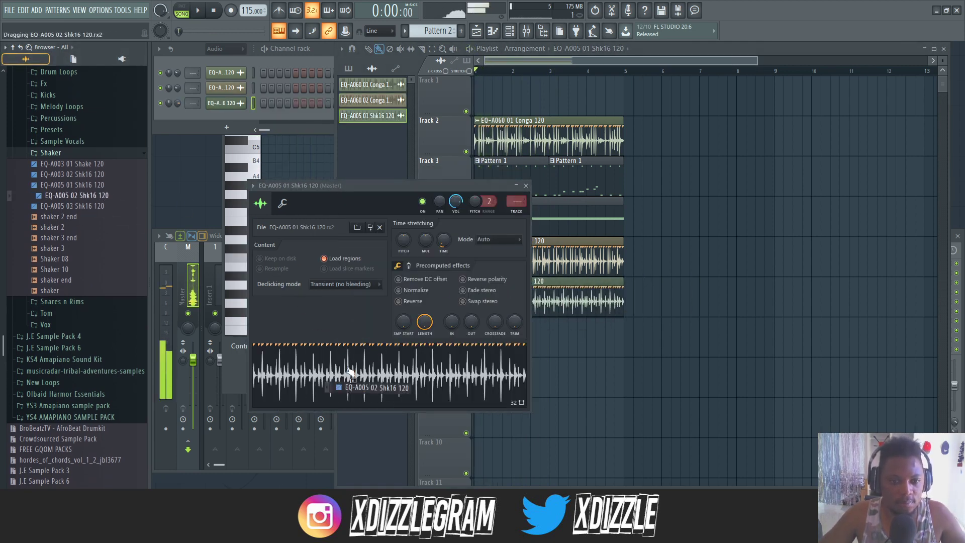
left_click_drag(350, 373, 352, 375)
key("space")
left_click_drag(364, 189, 364, 190)
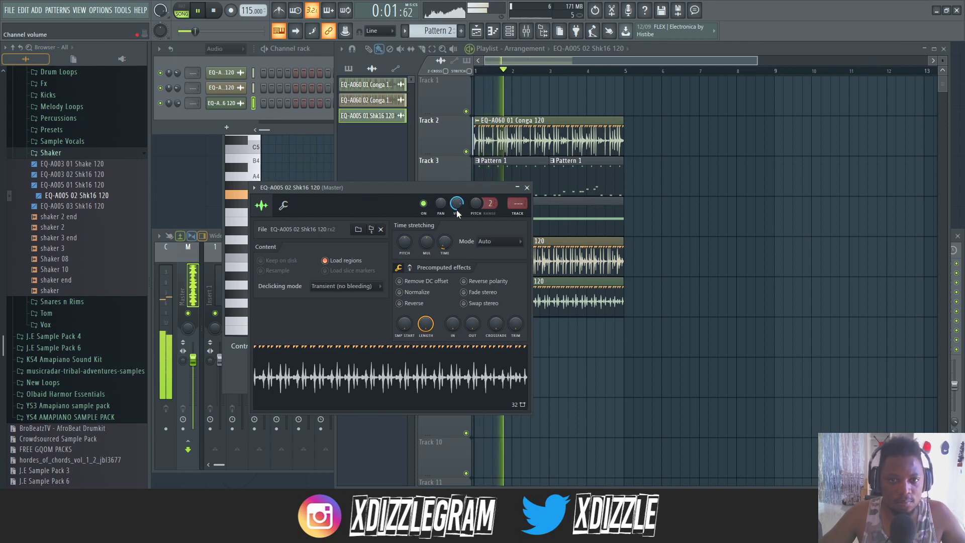
left_click_drag(456, 205, 456, 222)
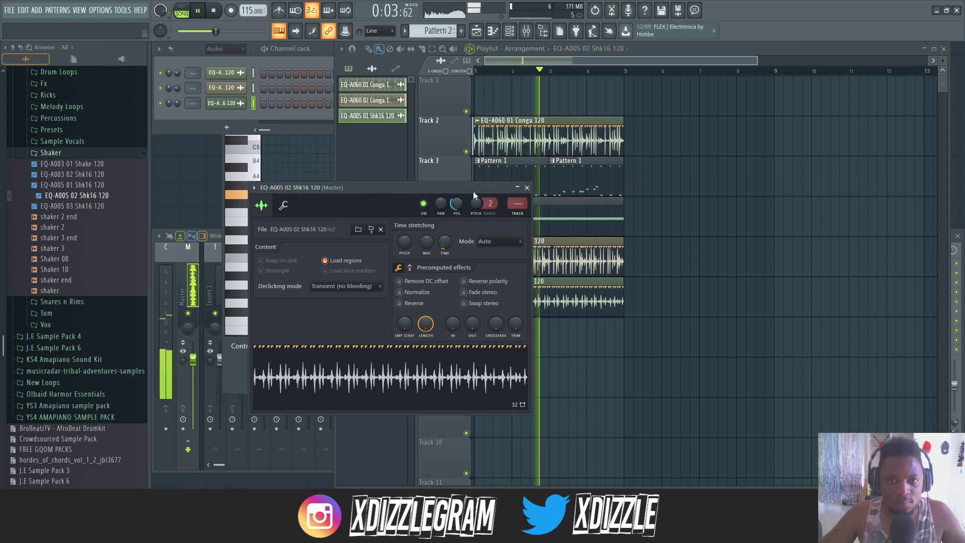
left_click(527, 188)
Step: Open Pattern 1's Log Drum part, bring the Channel rack forward to check its volume, and return to the Playlist
double_click(520, 189)
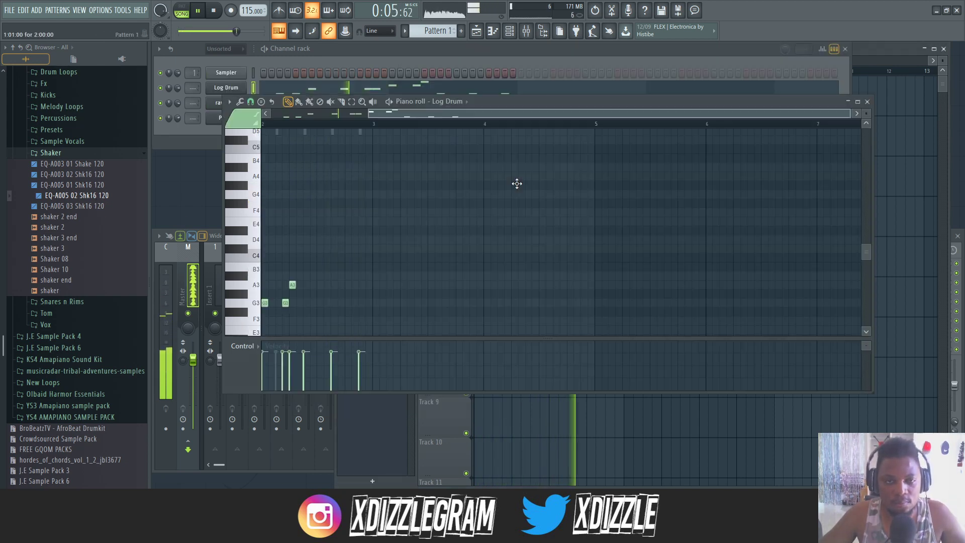
left_click(435, 67)
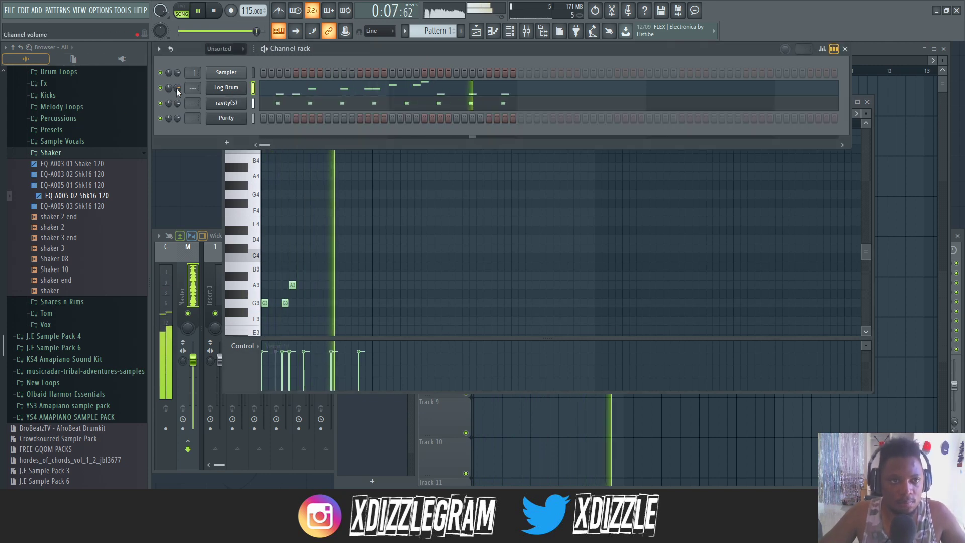
left_click(943, 54)
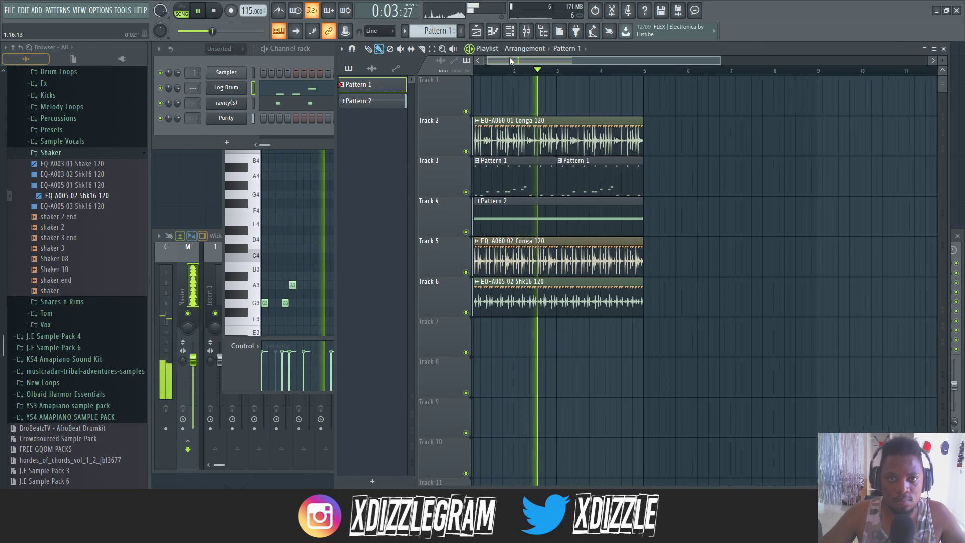
left_click_drag(510, 62, 489, 62)
scroll(78, 186, "up", 4)
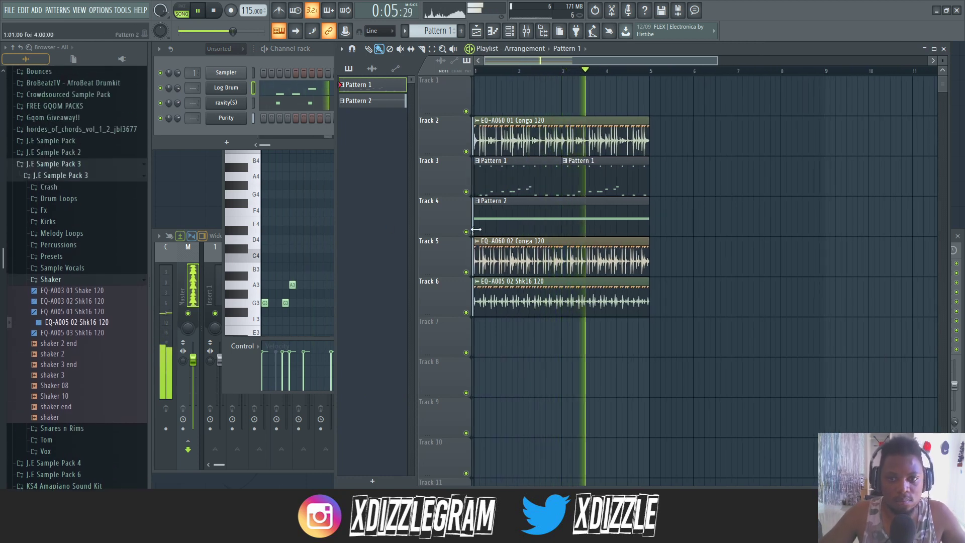
Step: Open Pattern 2 in the Piano roll and raise the sustained Purity note to D5, auditioning the pitches in between against the song
left_click(498, 220)
left_click(300, 122)
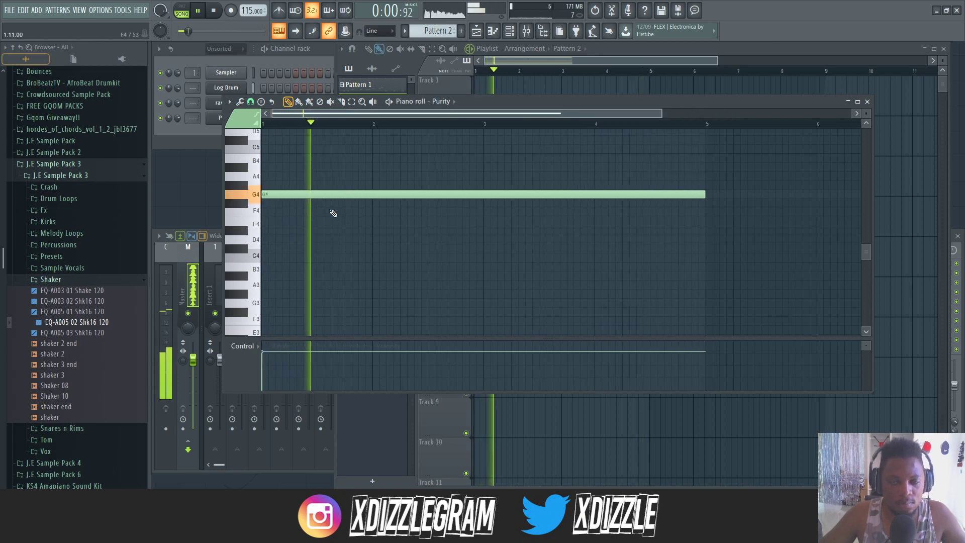
left_click_drag(318, 195, 320, 158)
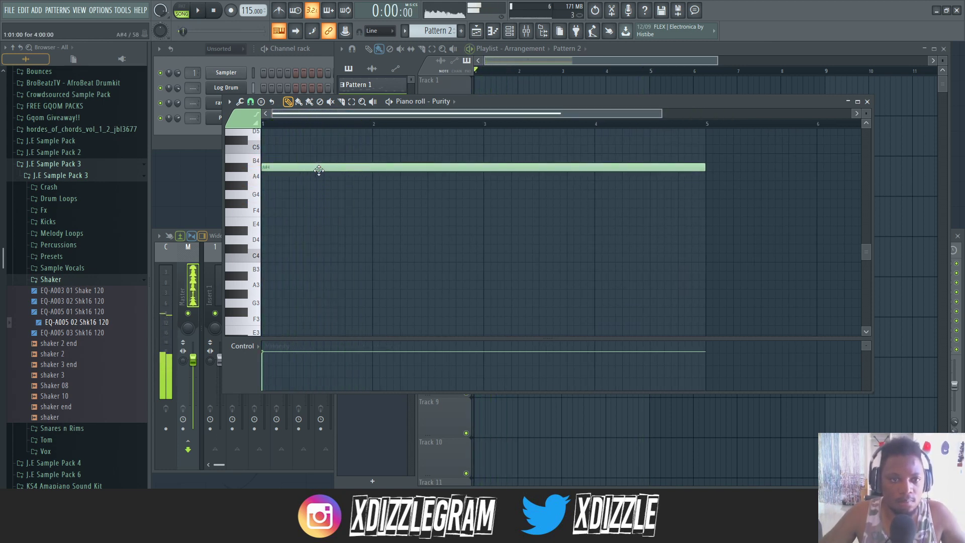
key("space")
key("space")
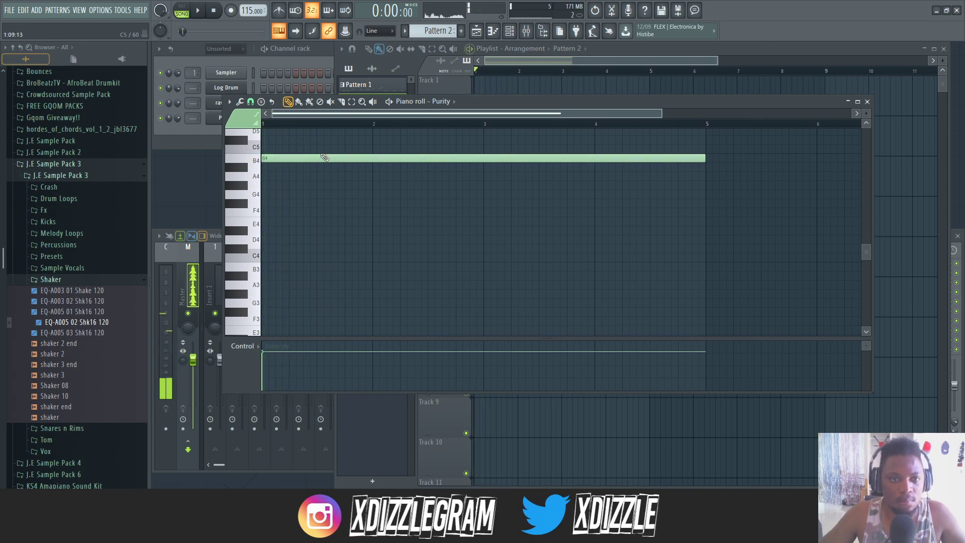
key("space")
left_click_drag(320, 148, 321, 143)
key("space")
scroll(322, 199, "up", 1)
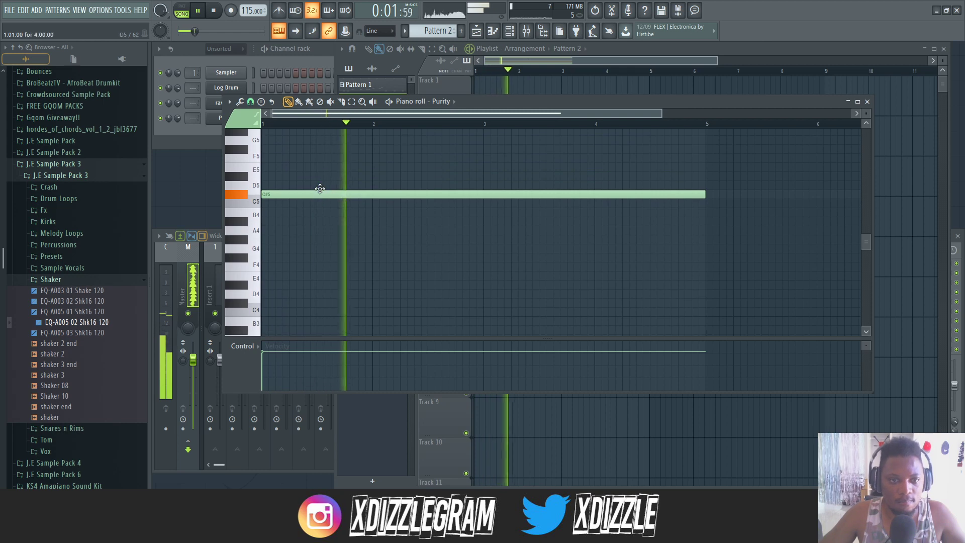
left_click_drag(320, 196, 318, 188)
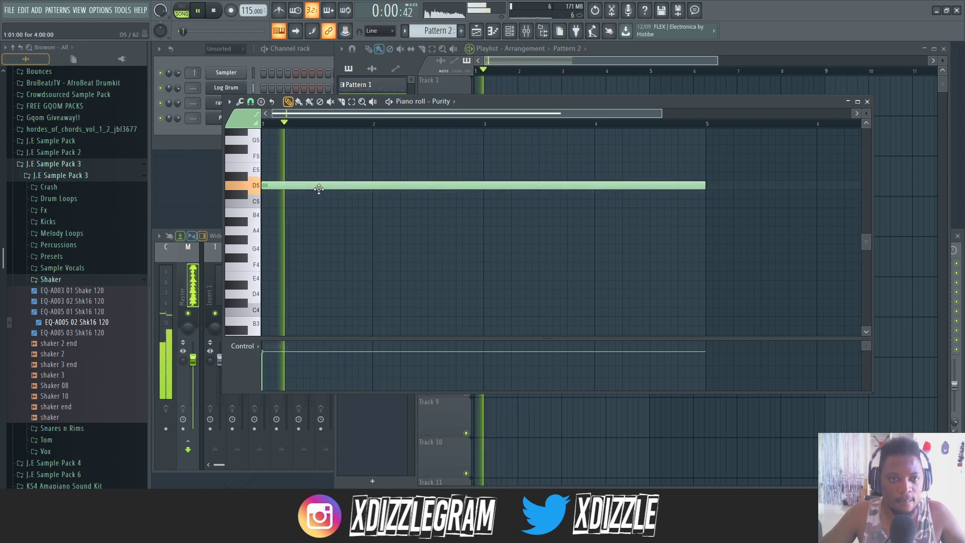
Step: Lower the Purity channel's volume slightly in the Channel rack and bring the Playlist back to the front
left_click(316, 55)
left_click_drag(177, 119, 178, 123)
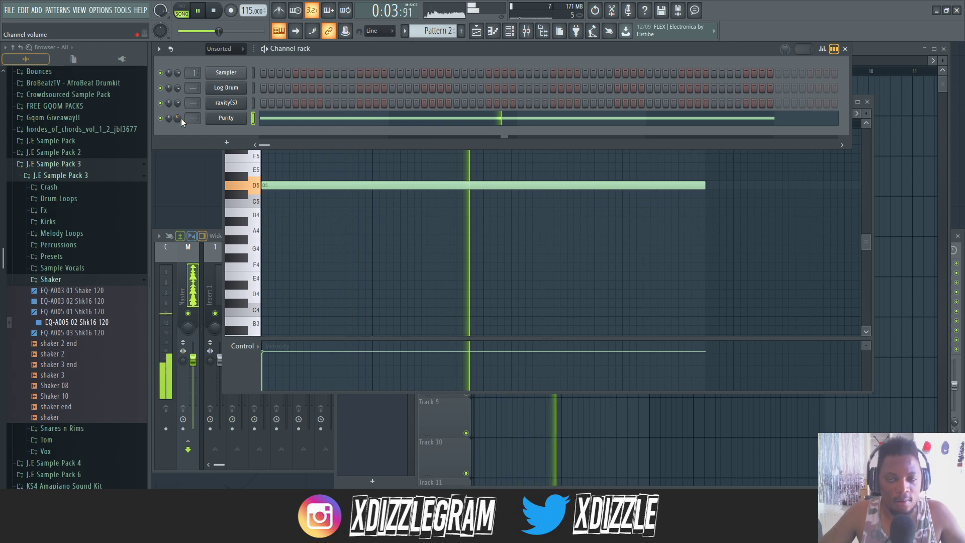
left_click(890, 49)
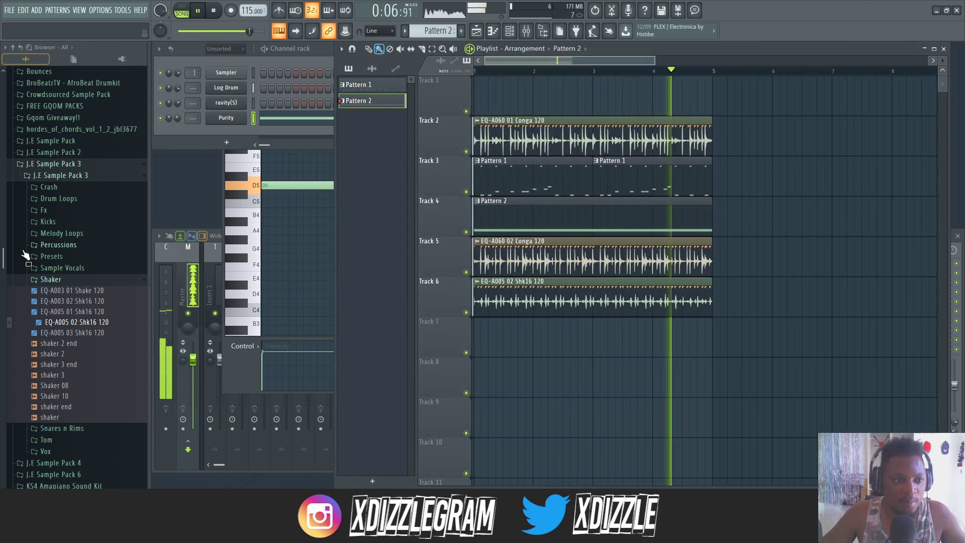
Step: Stop playback, add the (Cyda) kick sample as a new channel and fill each 4 steps with it in Pattern 3
key("space")
left_click(60, 222)
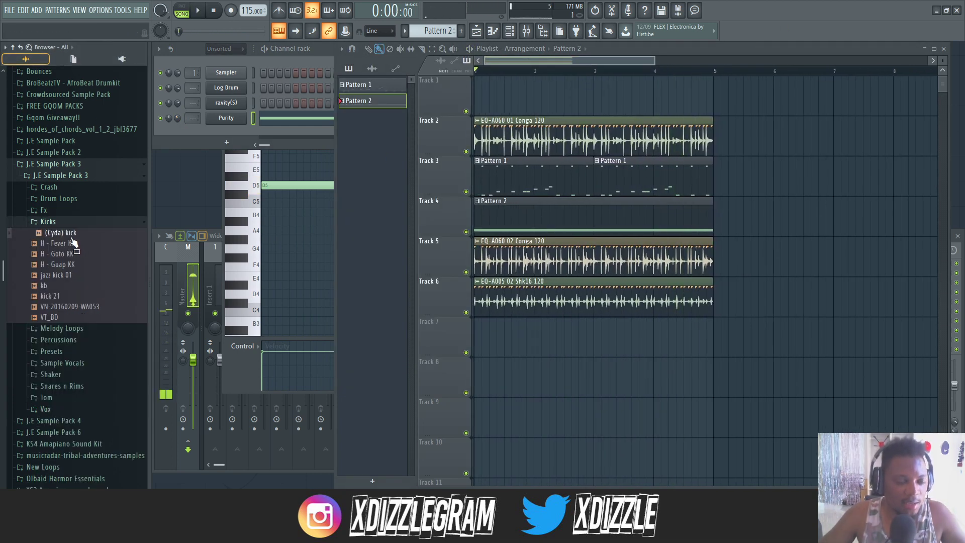
left_click_drag(219, 131, 235, 132)
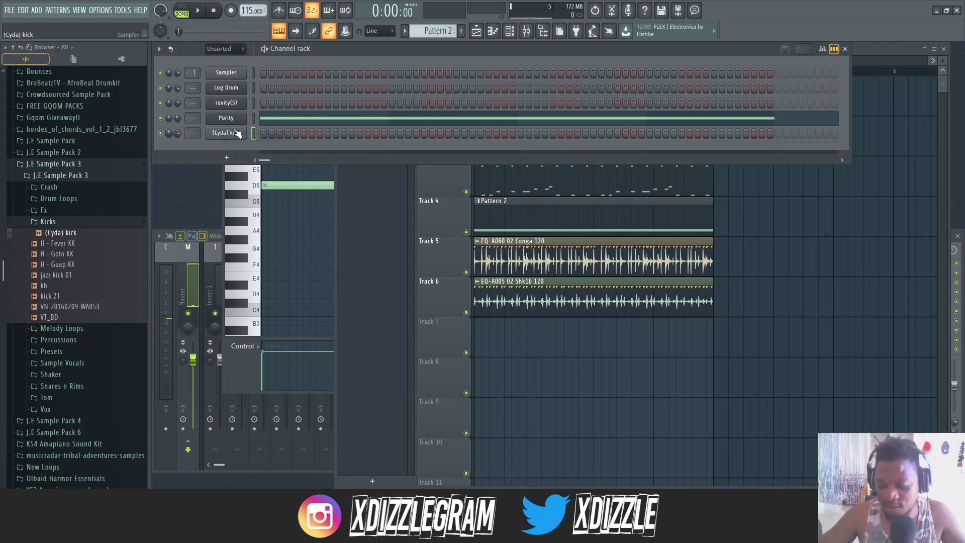
right_click(244, 135)
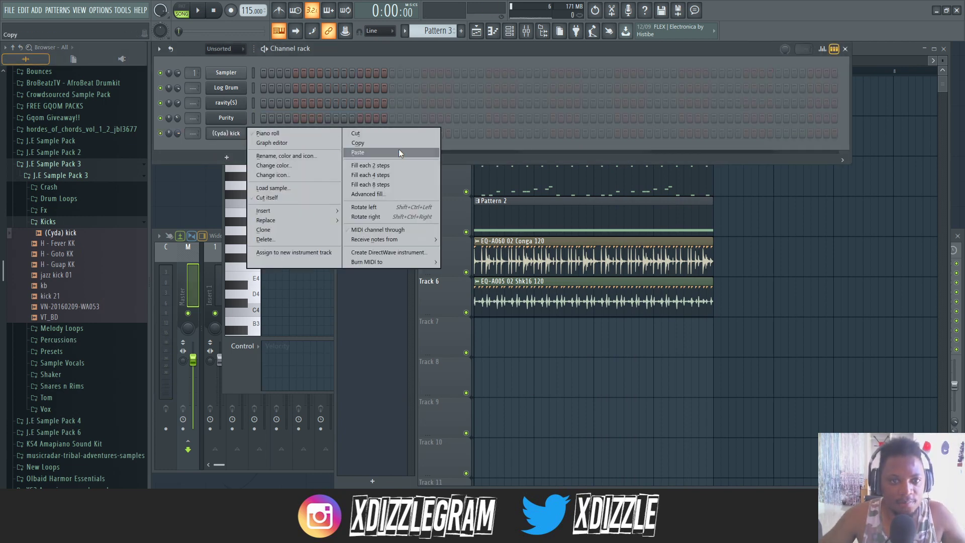
left_click(389, 176)
Step: Lay Pattern 3 across the first four bars of Track 7 and lower the kick channel's volume while the song plays
left_click_drag(483, 332, 696, 326)
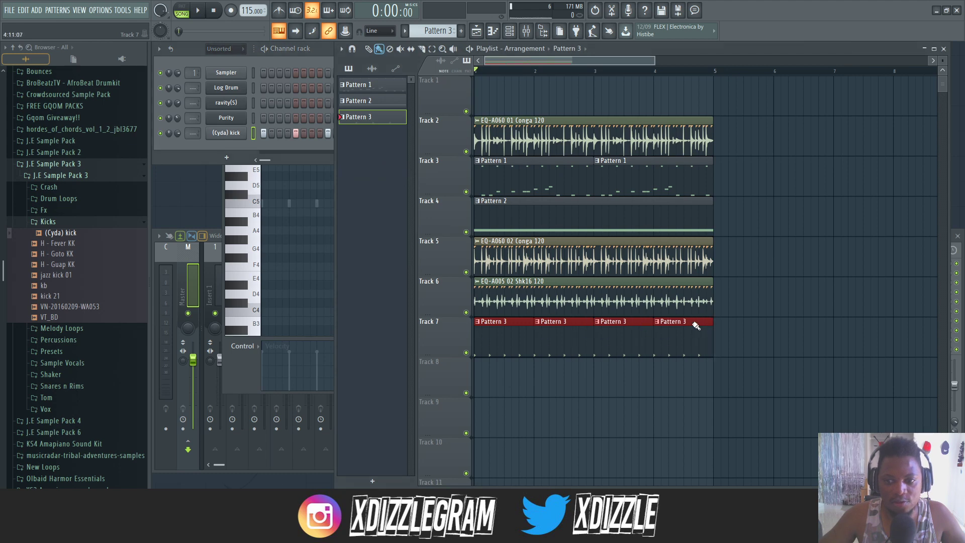
key("space")
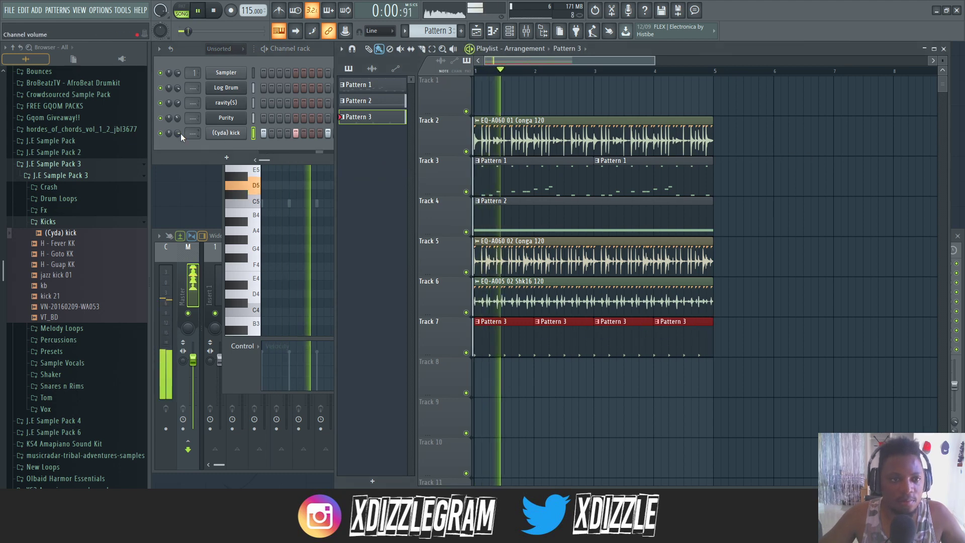
left_click_drag(178, 134, 178, 145)
left_click(896, 51)
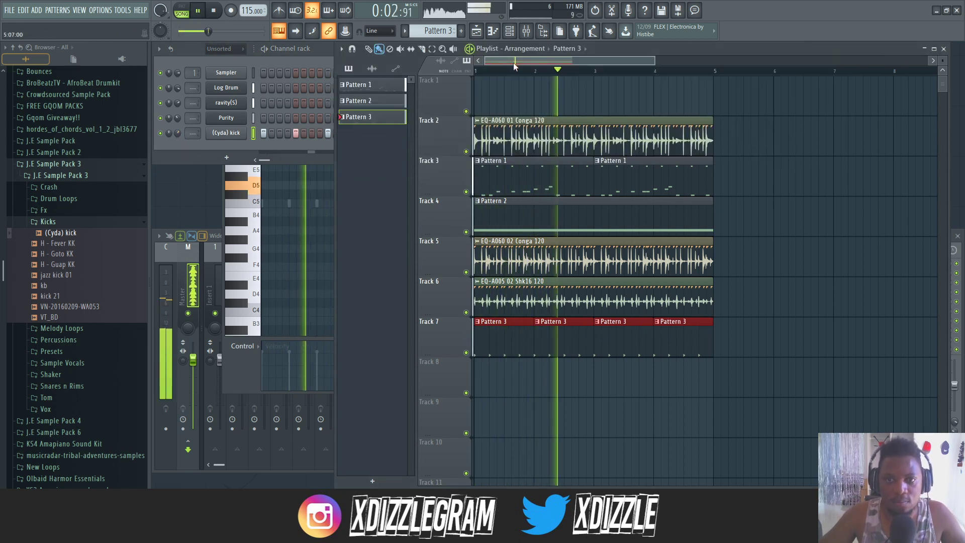
Step: Replay the song from near the start and open Pattern 3's kick part in the Piano roll
scroll(504, 62, "up", 2)
scroll(503, 69, "up", 2)
left_click(483, 71)
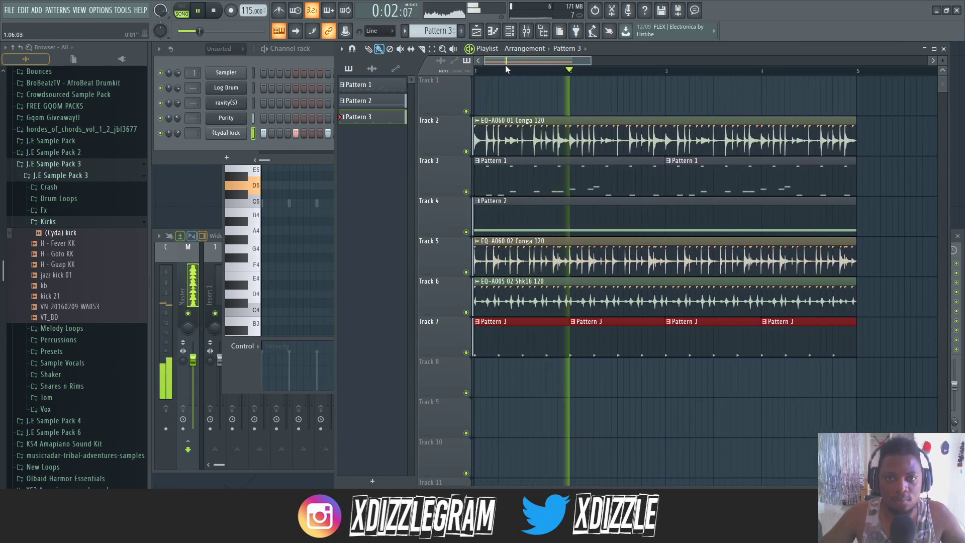
scroll(505, 65, "up", 2)
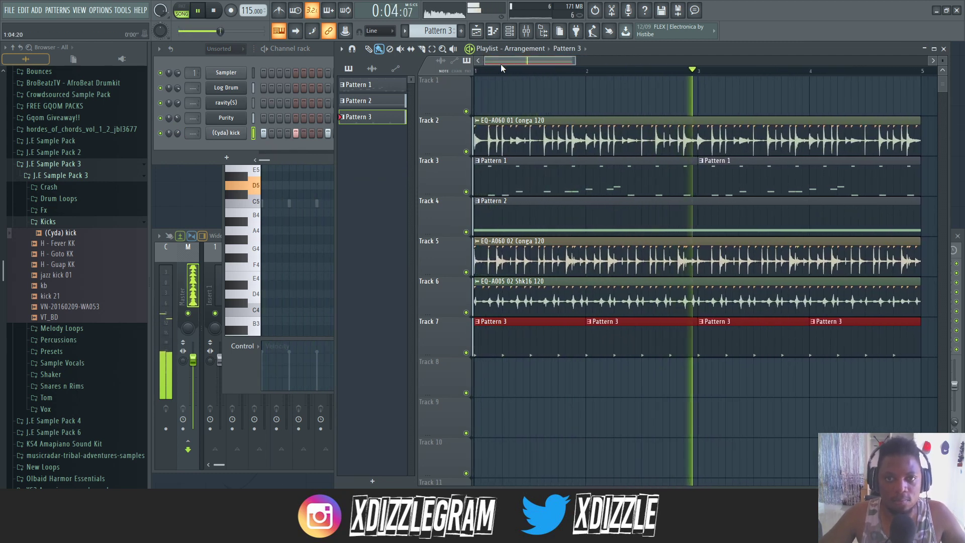
scroll(503, 63, "down", 1)
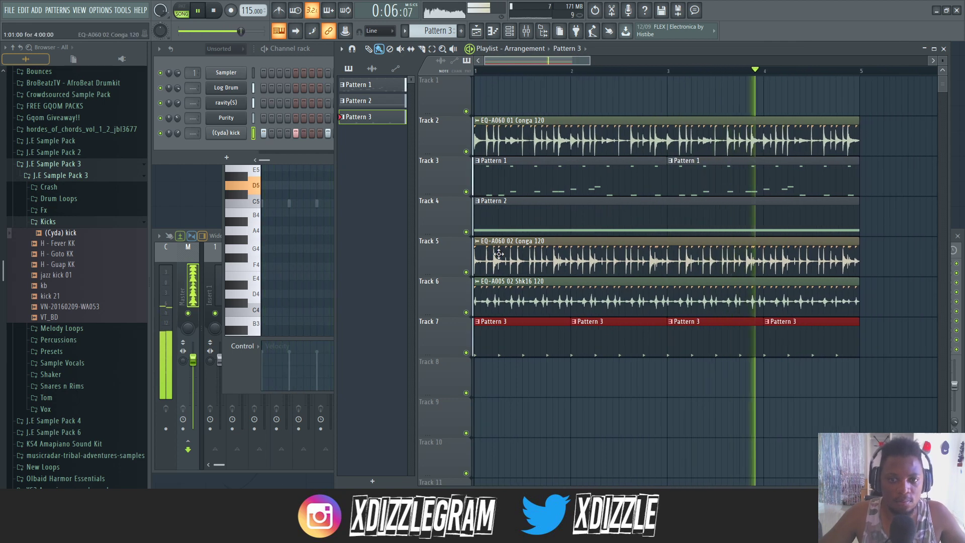
double_click(515, 336)
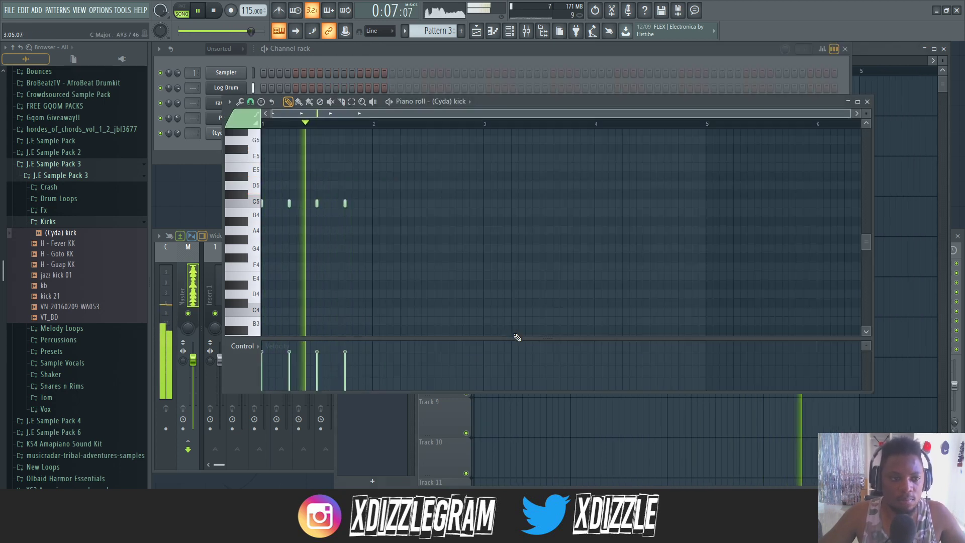
Step: Add the Rm017A-EQ Rimshot sample from the Snares n Rims folder as a new channel below the kick
left_click(48, 221)
scroll(71, 234, "down", 2)
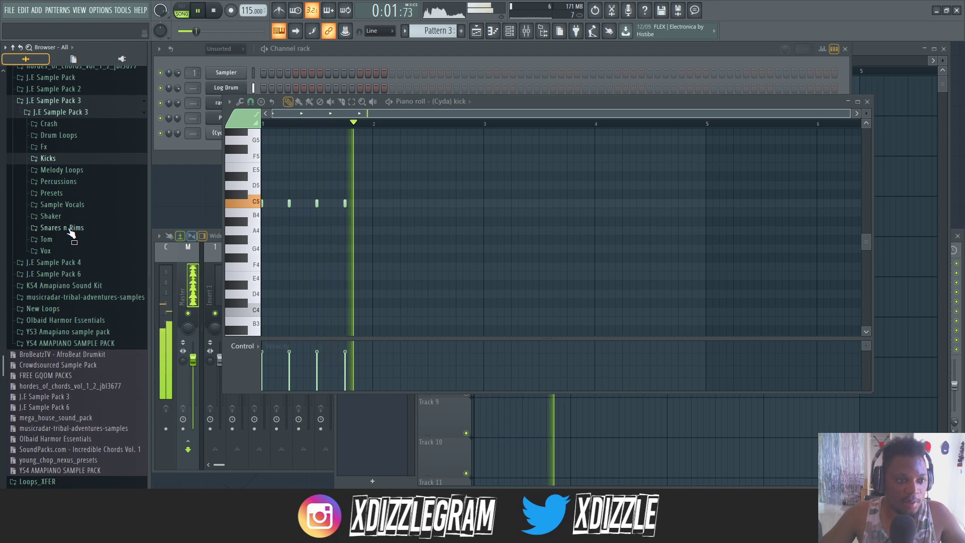
left_click(70, 229)
left_click(433, 49)
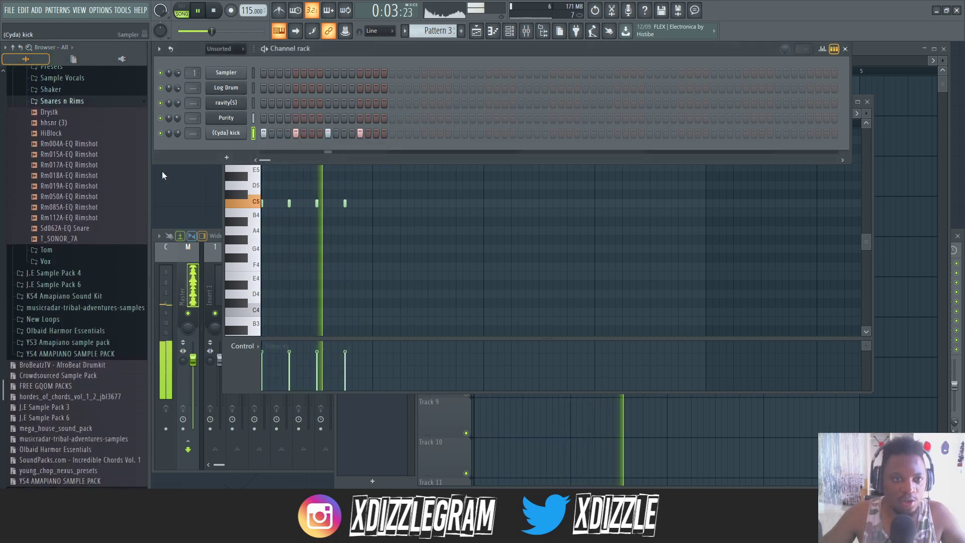
left_click(89, 166)
left_click_drag(92, 170, 234, 145)
Step: Program rimshot hits on steps 4, 7 and 11 of Pattern 3
left_click(279, 148)
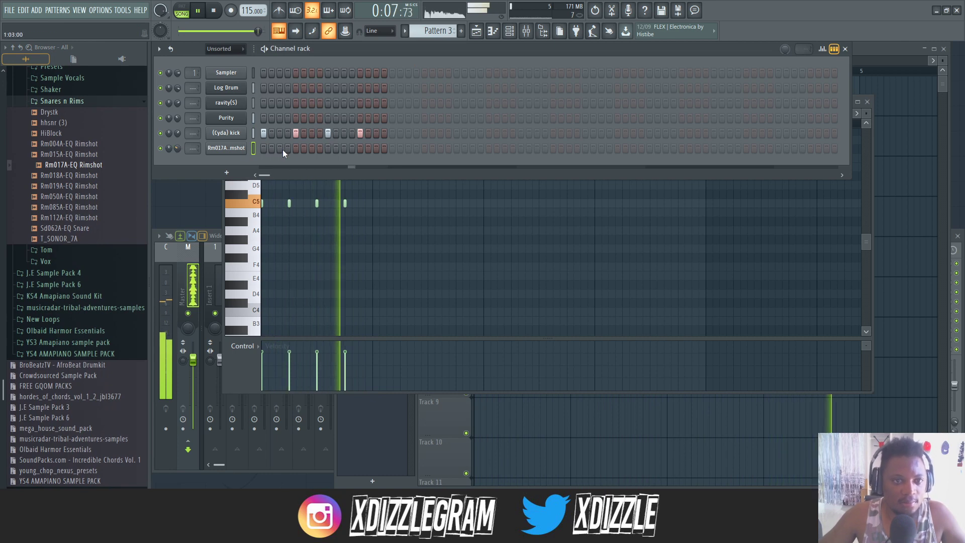
left_click(279, 149)
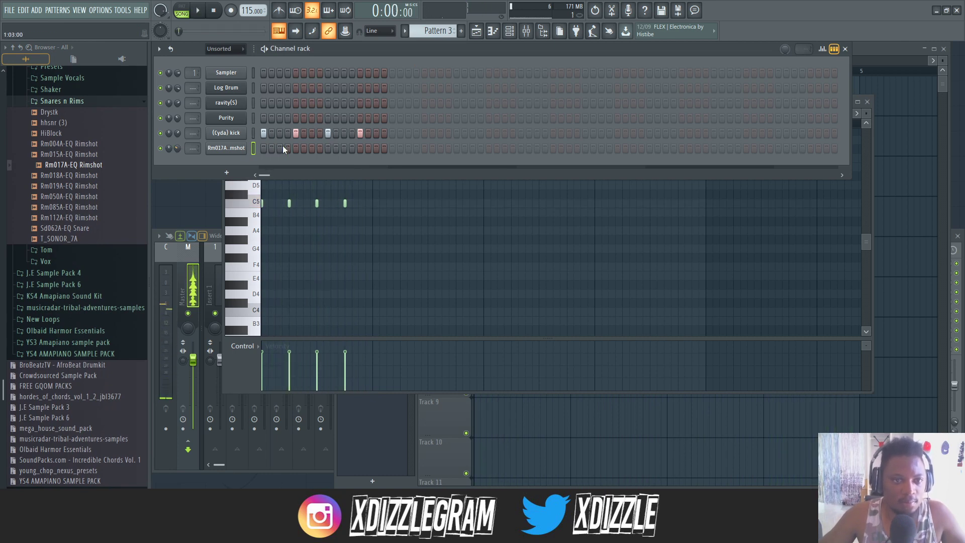
left_click(287, 148)
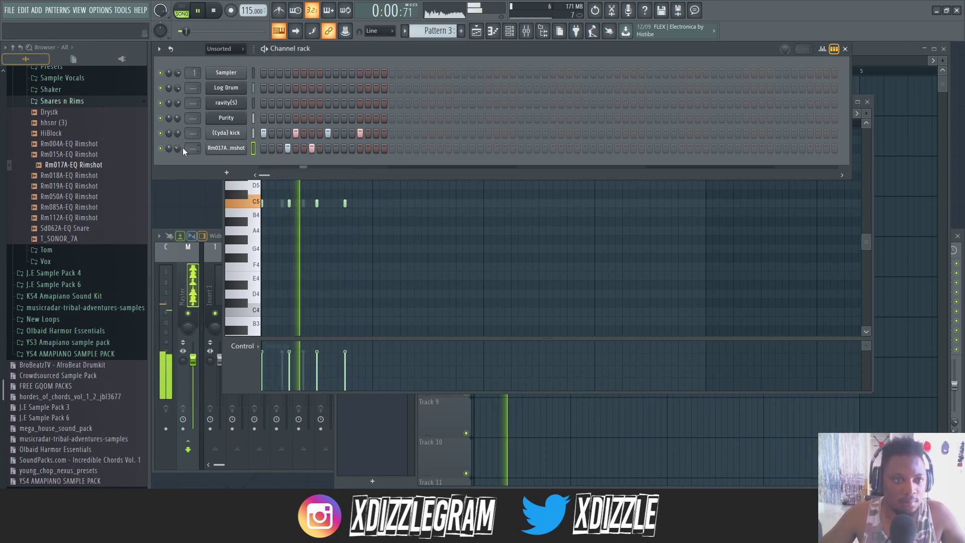
left_click(343, 148)
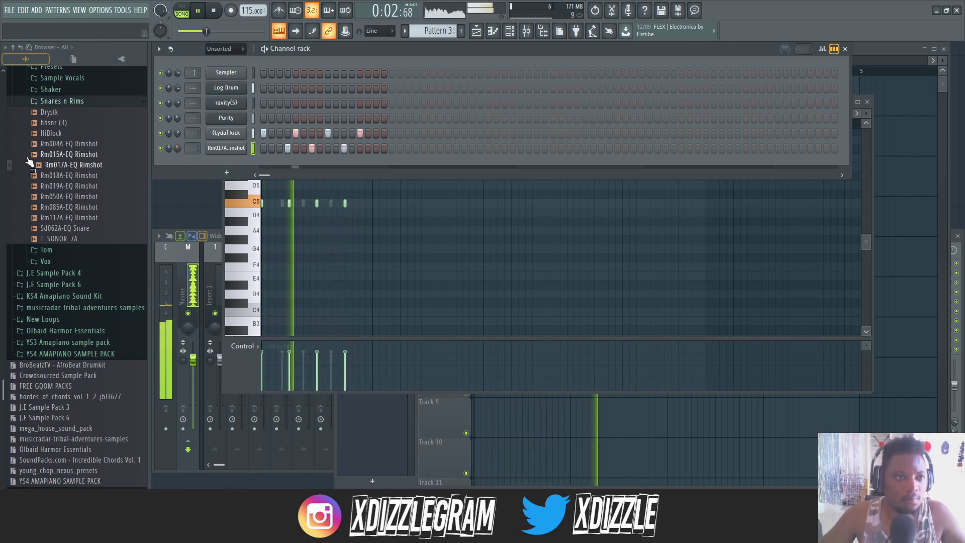
Step: Add the hhsnr (3) sample as a new channel and program its hits on steps 7, 11 and 15
left_click(54, 113)
left_click_drag(56, 121, 236, 161)
key("space")
key("space")
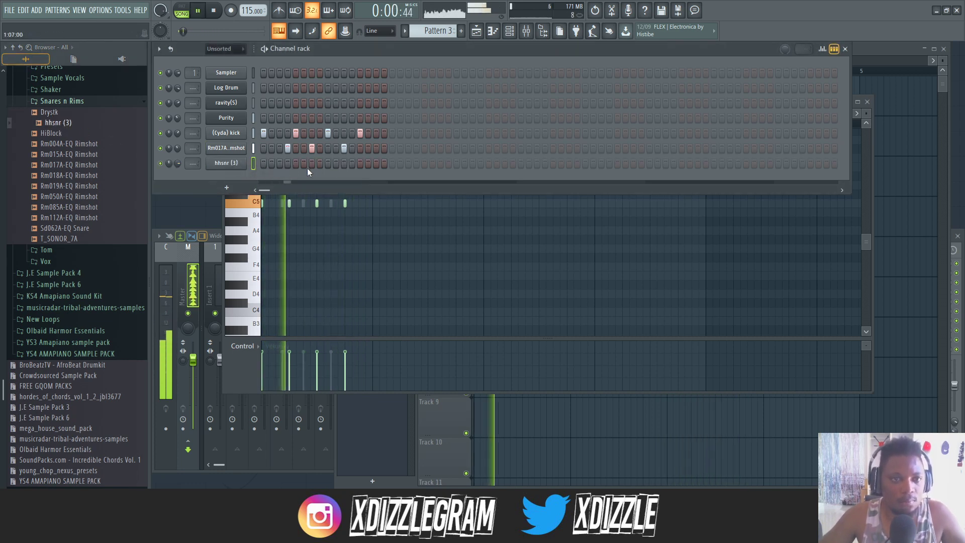
left_click(310, 163)
left_click(344, 163)
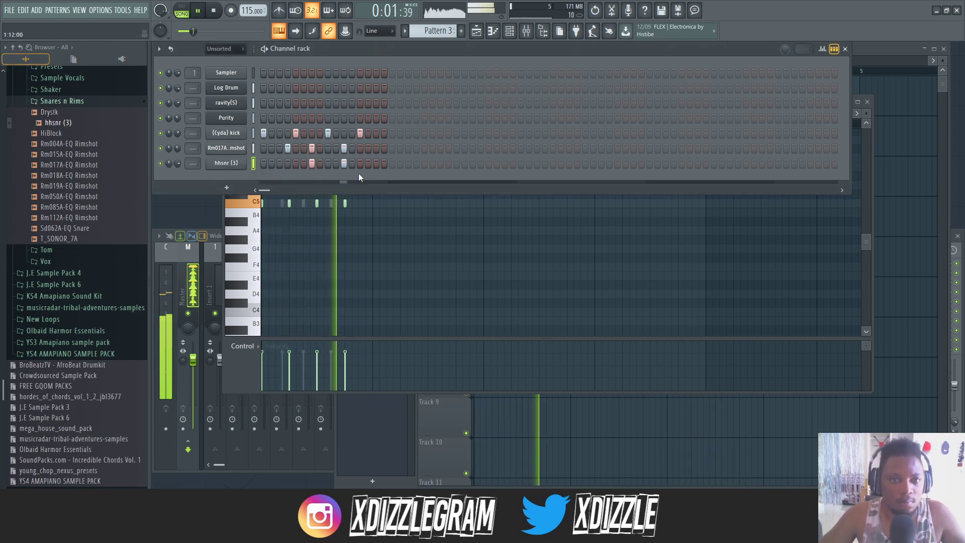
left_click(360, 165)
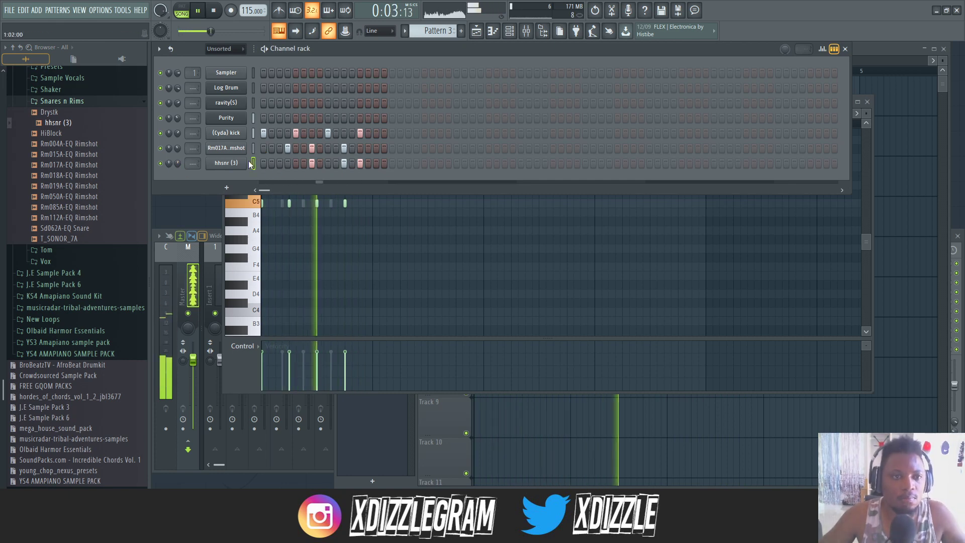
left_click(376, 163)
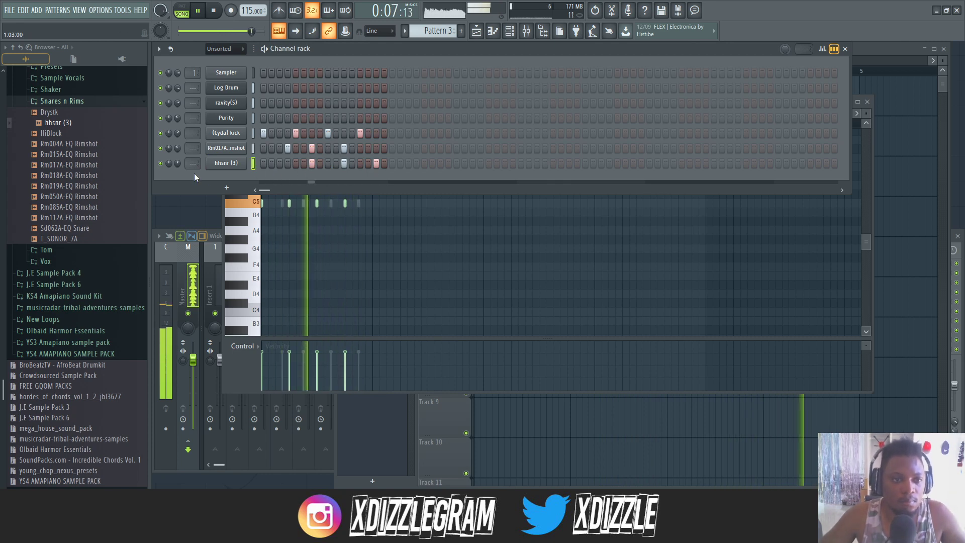
Step: Add the Sd062A-EQ Snare sample as a new channel and program its hits on steps 3 and 4
left_click(89, 229)
left_click_drag(94, 231, 235, 176)
left_click(288, 178)
left_click(280, 179)
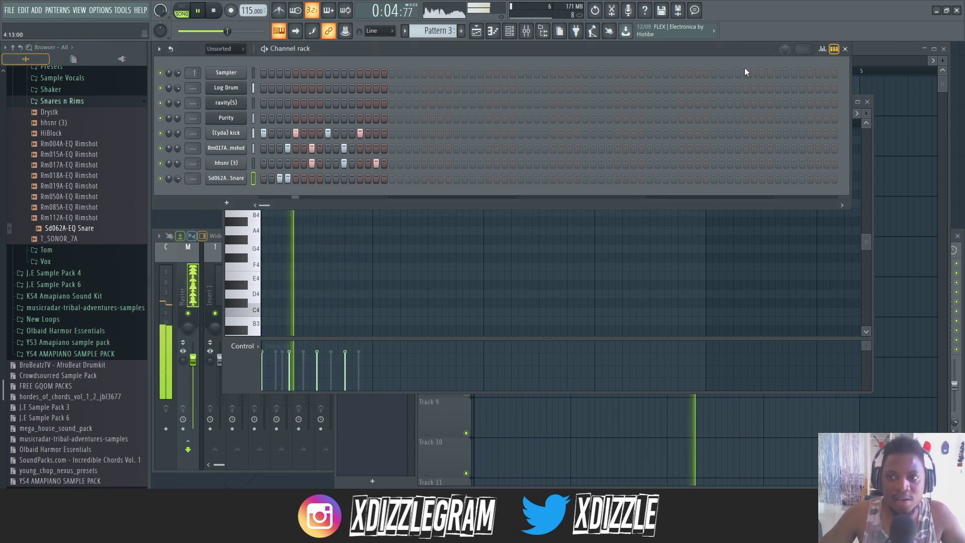
key("space")
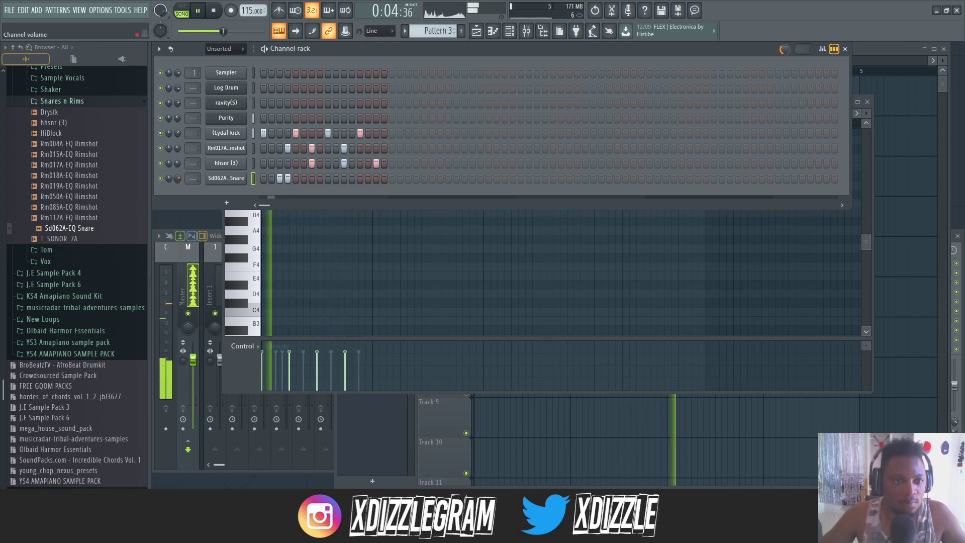
Step: Open Pattern 1 from the Playlist, check the Log Drum synth's settings and audition the hhsnr (3) sample
key("F5")
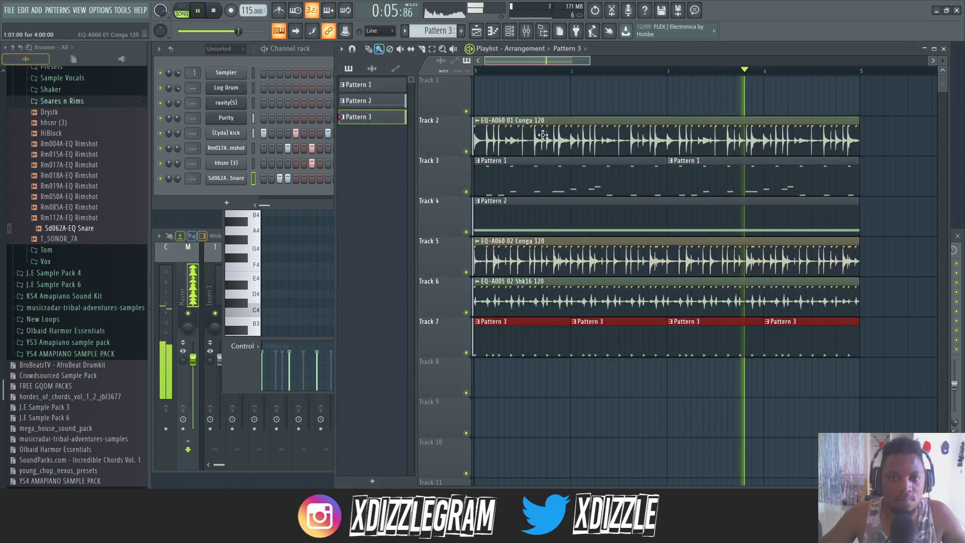
double_click(531, 180)
left_click(365, 57)
left_click(230, 90)
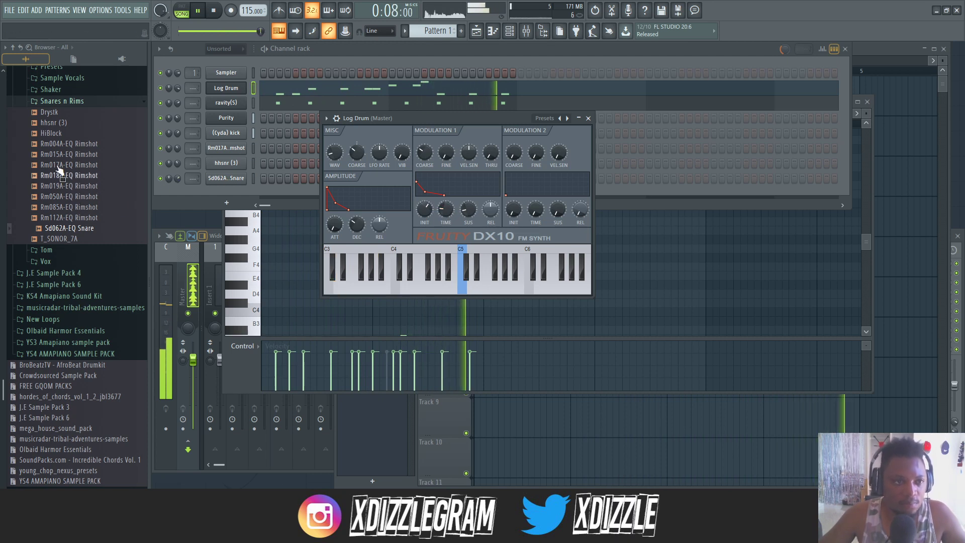
left_click(55, 122)
left_click(271, 115)
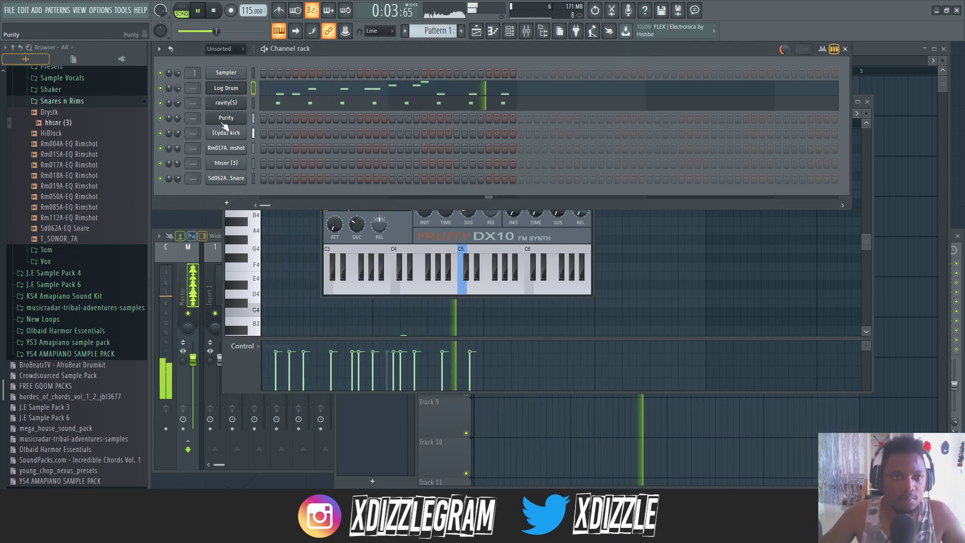
Step: Collapse the Snares n Rims folder, stop playback, add a second Purity instrument and show its preset list
left_click(89, 102)
key("space")
left_click(232, 204)
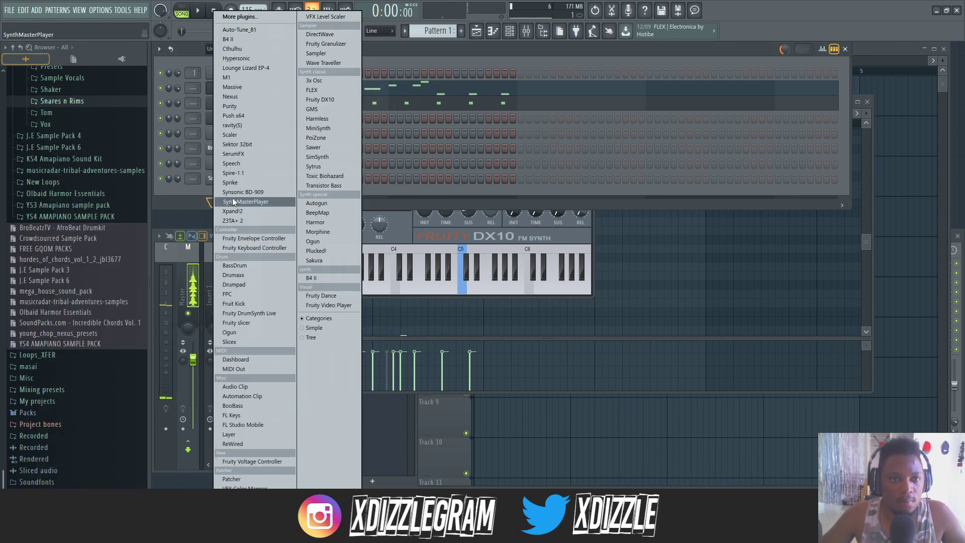
left_click(247, 106)
left_click(462, 405)
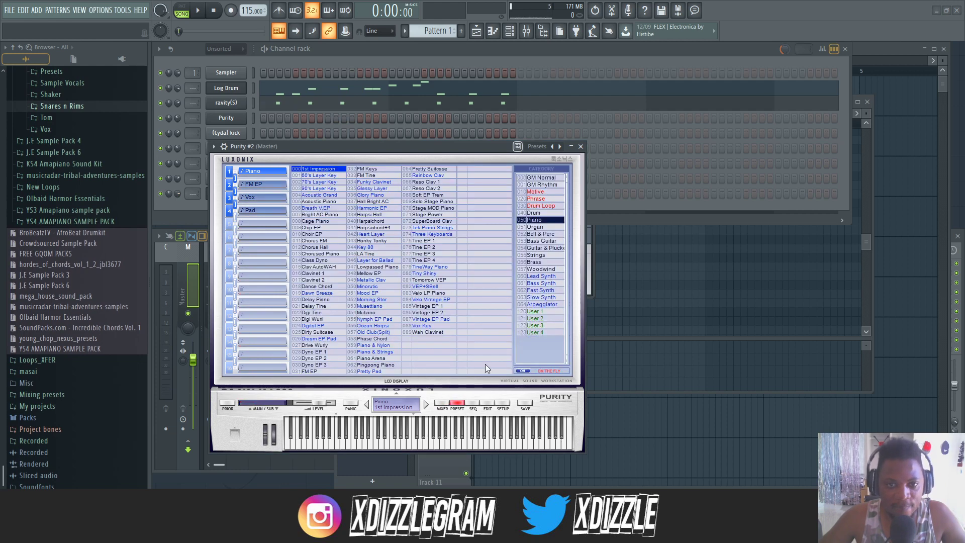
Step: Play the song and load the Pan Flute preset from the GM Normal category in Purity #2
key("space")
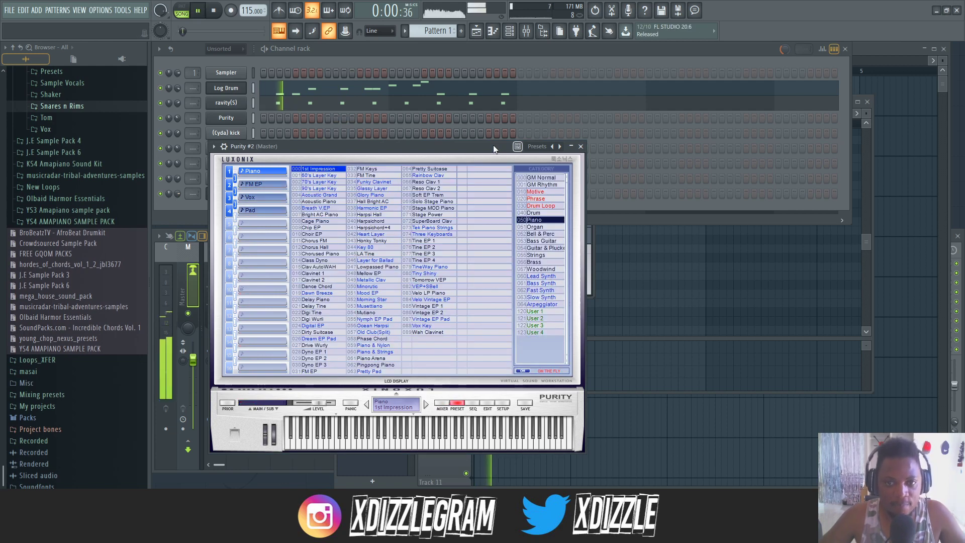
left_click(542, 179)
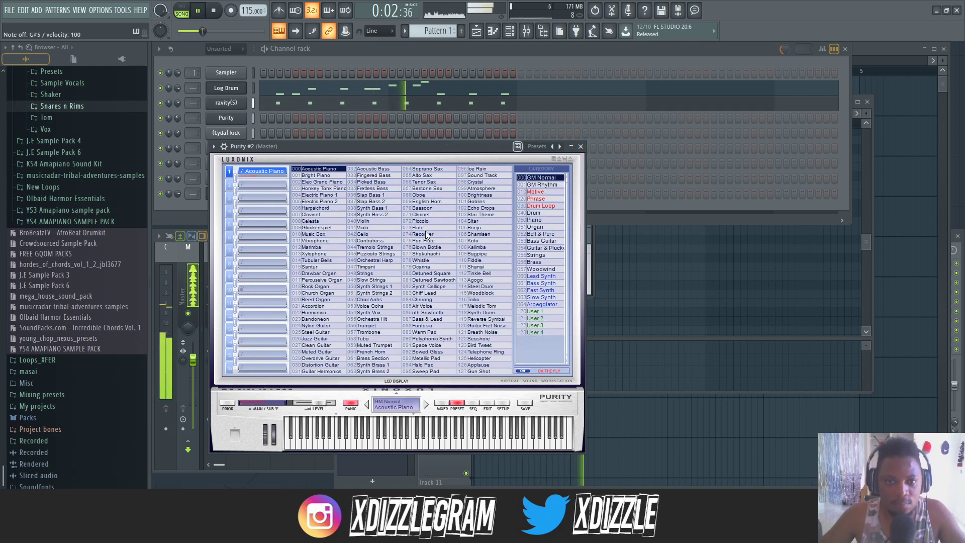
left_click(362, 234)
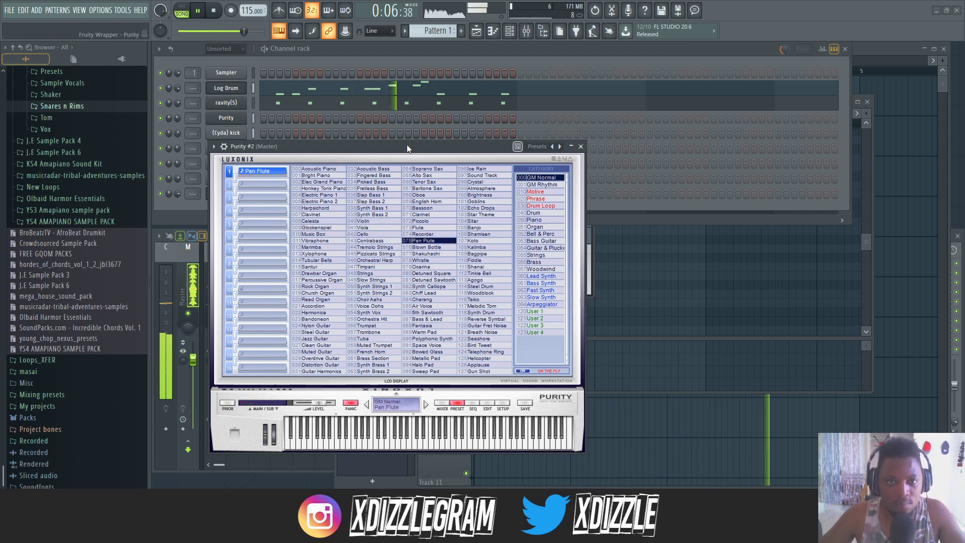
Step: Bring the Channel rack forward and open the Purity #2 channel in the Piano roll for Pattern 1
left_click(424, 45)
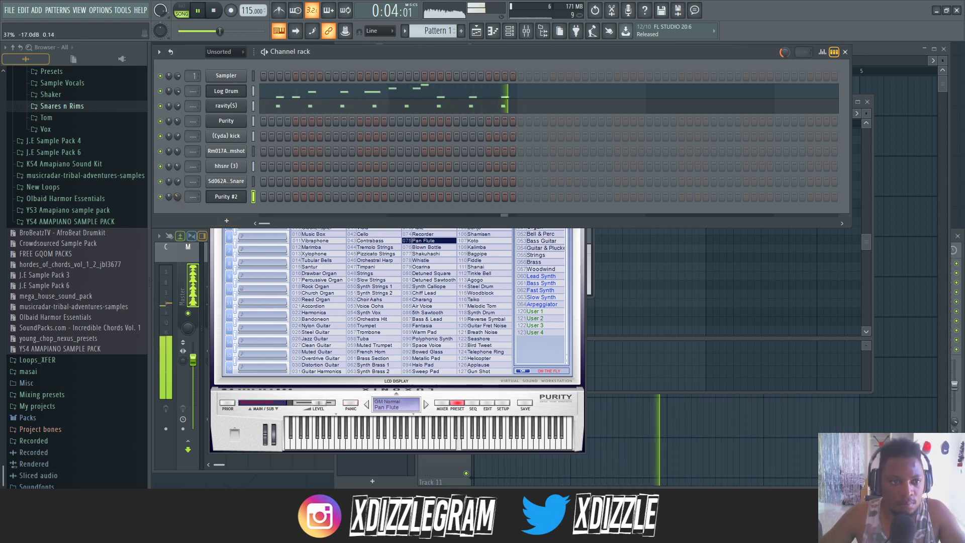
right_click(227, 197)
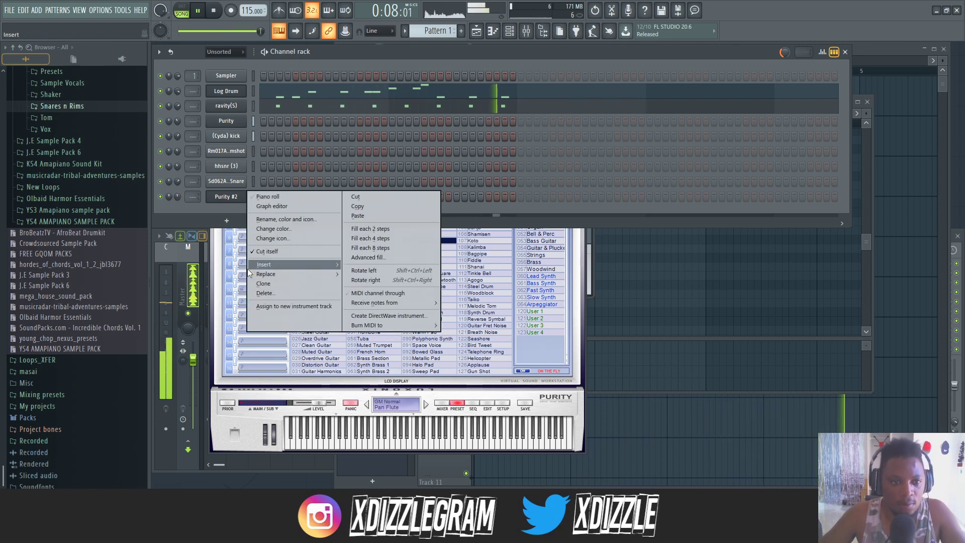
left_click(218, 271)
right_click(226, 198)
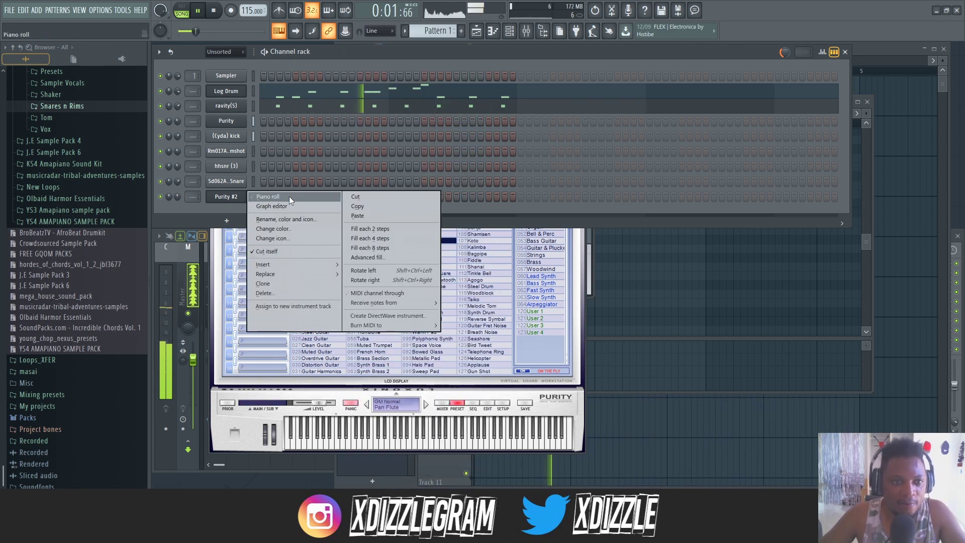
left_click(288, 197)
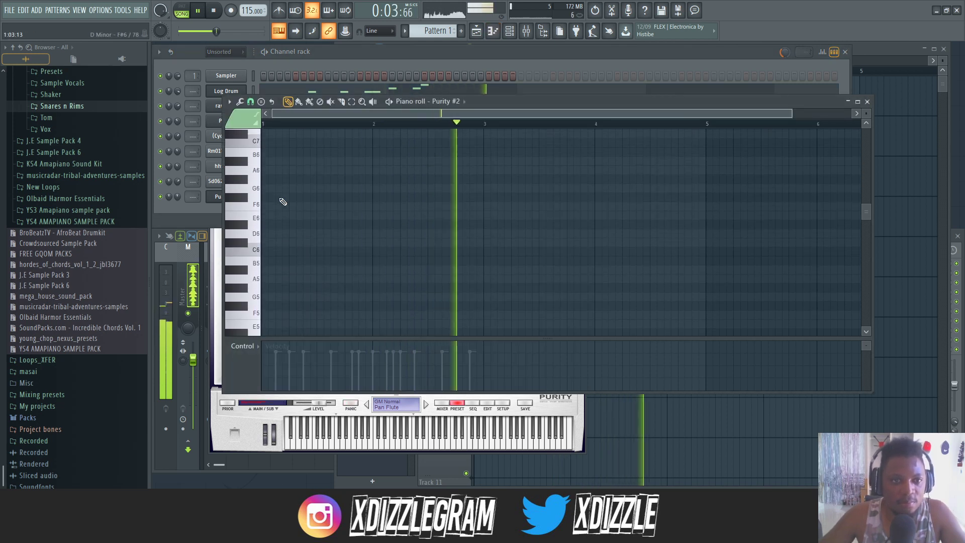
scroll(278, 123, "up", 3)
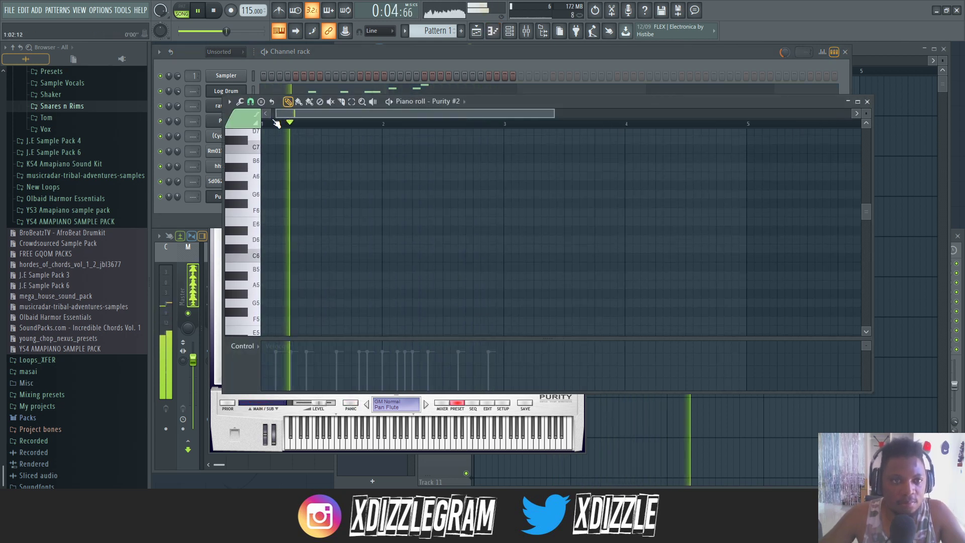
Step: Draw a D6 note at step 3 of bar 1, cut it to one step, delete the long remainder and play the song
left_click(253, 104)
left_click(260, 116)
scroll(270, 123, "up", 1)
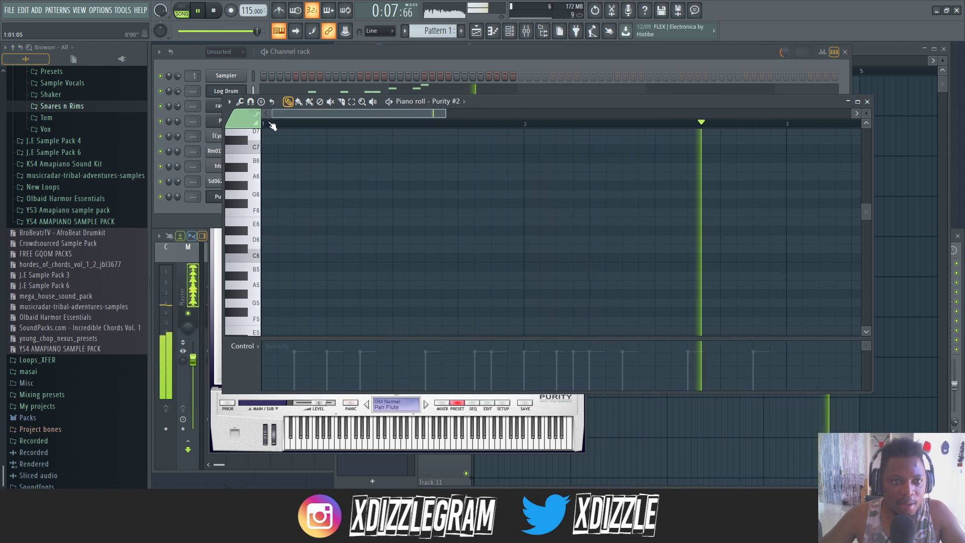
scroll(272, 125, "up", 1)
scroll(304, 160, "down", 3)
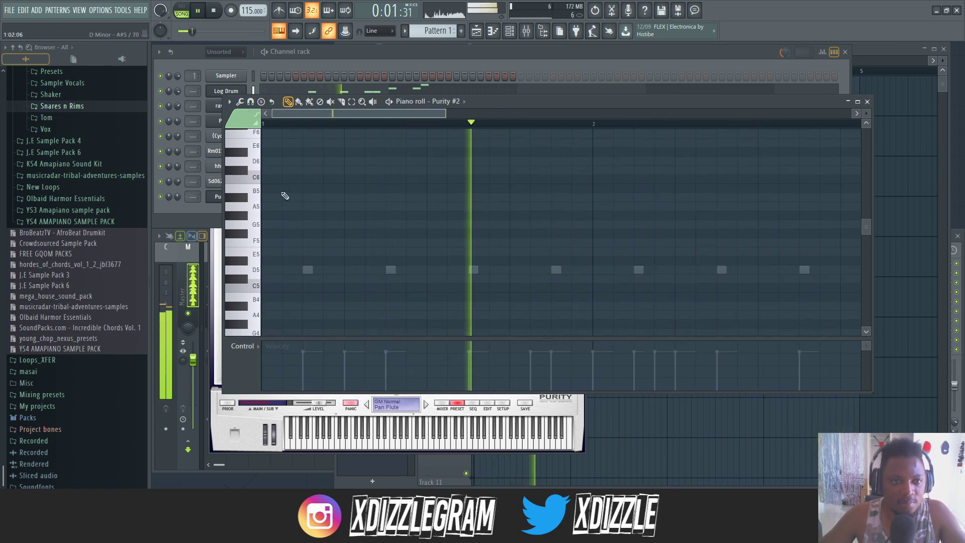
scroll(297, 193, "up", 3)
left_click(306, 212)
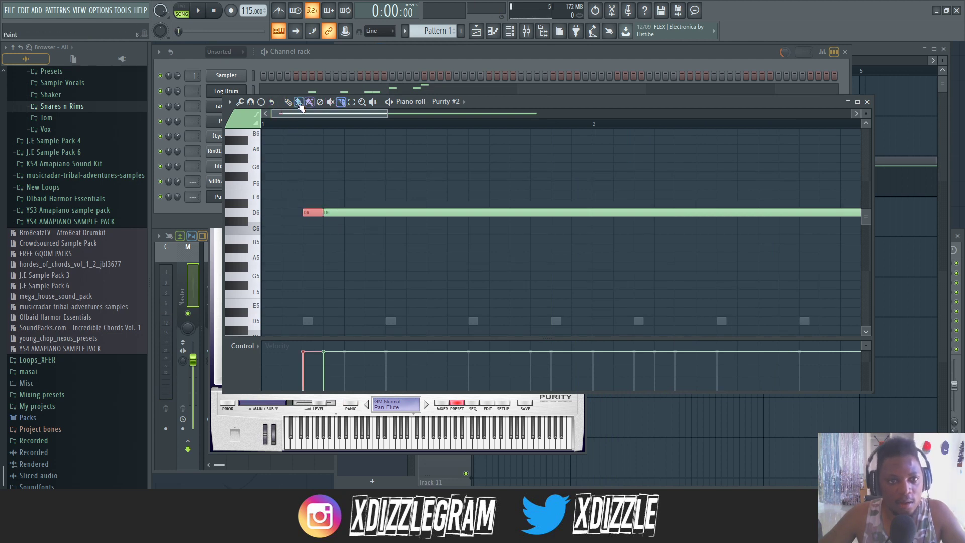
right_click(379, 209)
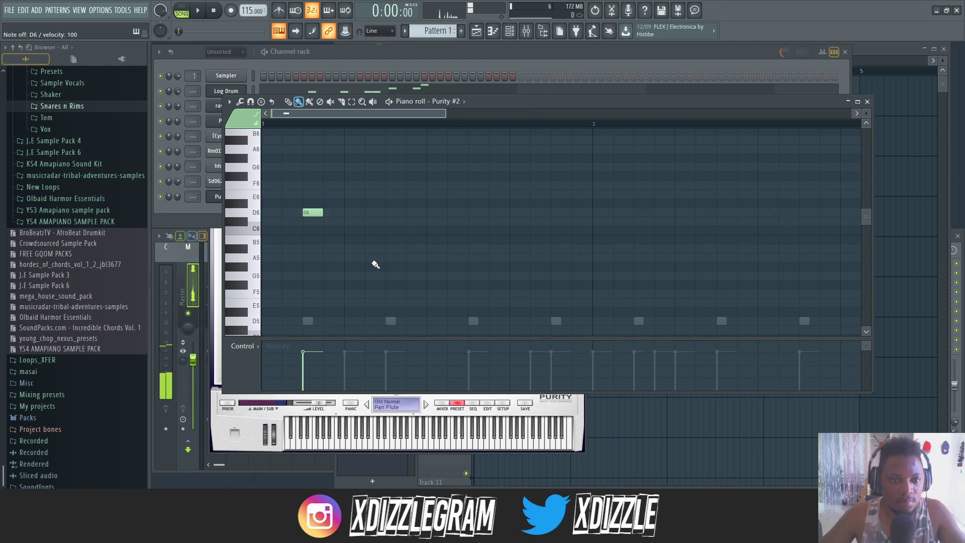
key("space")
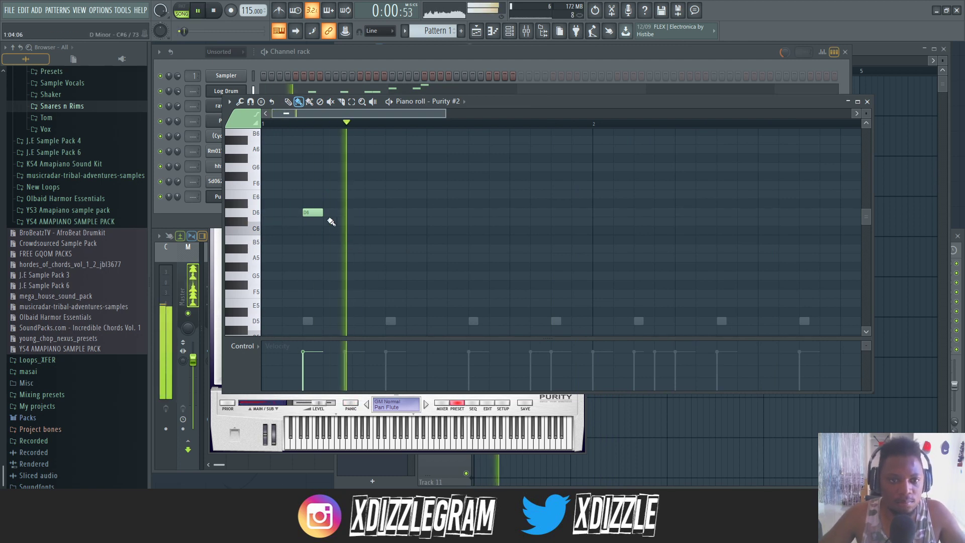
Step: Try the first flute note at other pitches such as G6 and E6, and return it to D6
left_click(332, 247)
right_click(331, 247)
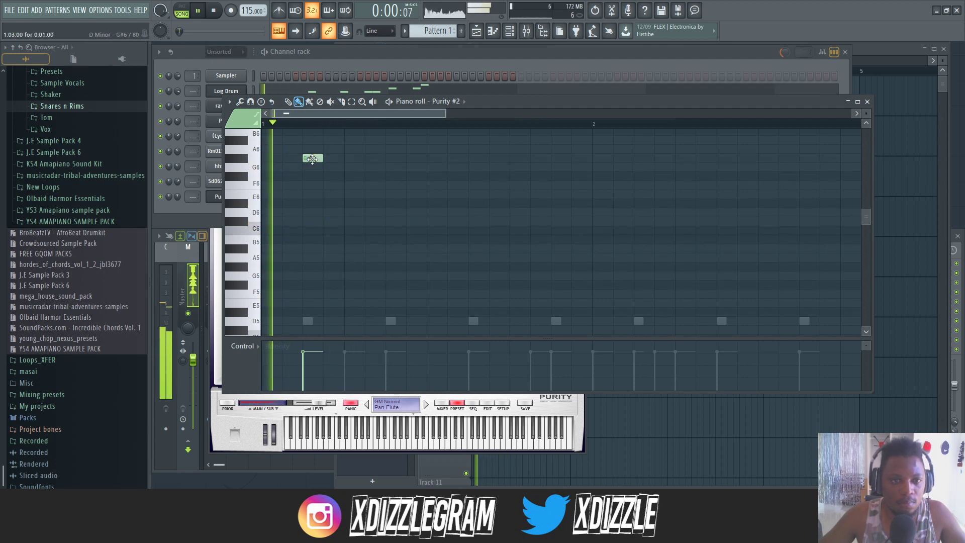
left_click_drag(312, 169, 314, 193)
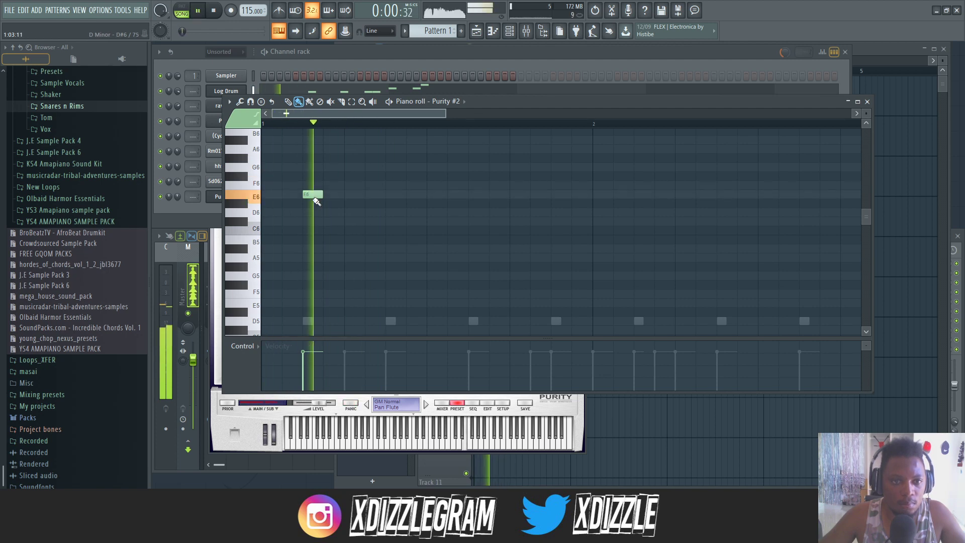
key("space")
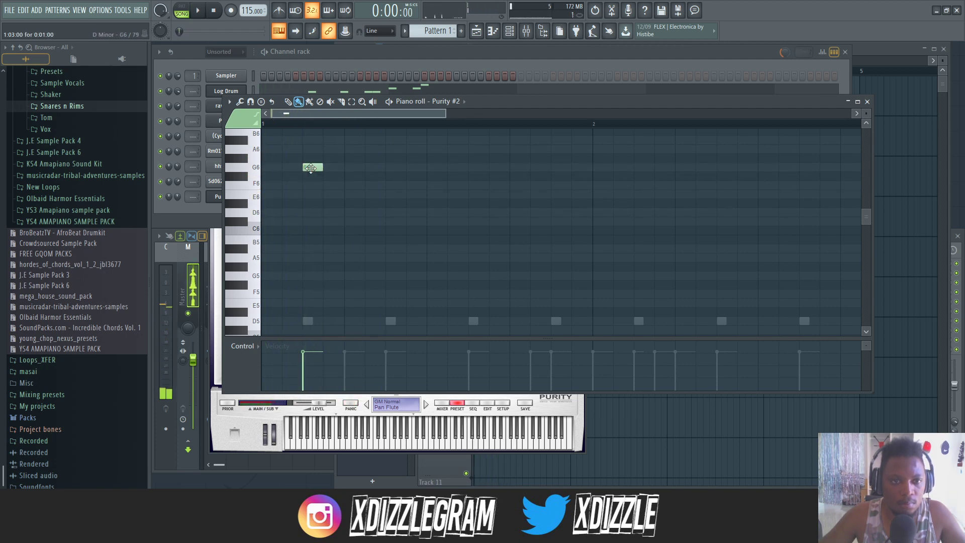
left_click_drag(312, 168, 311, 177)
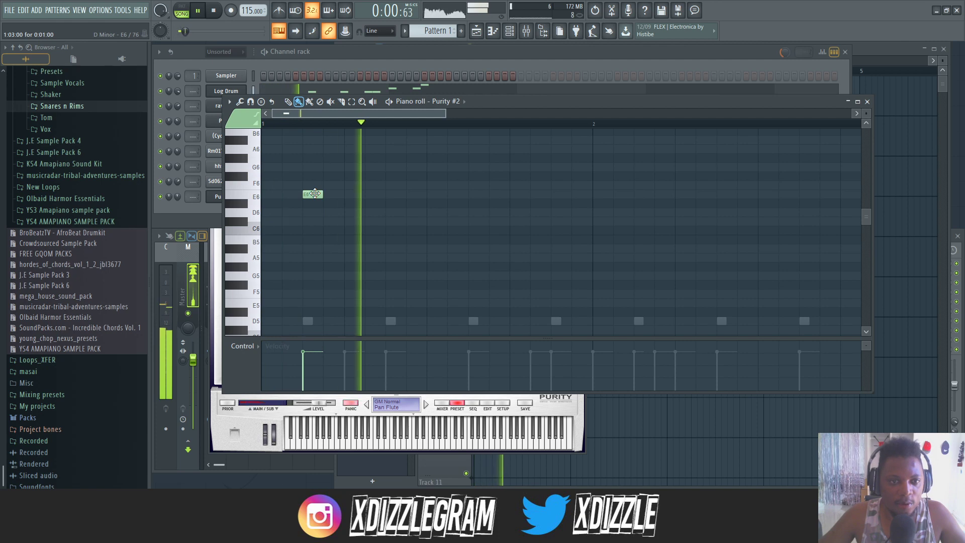
left_click_drag(313, 204, 312, 213)
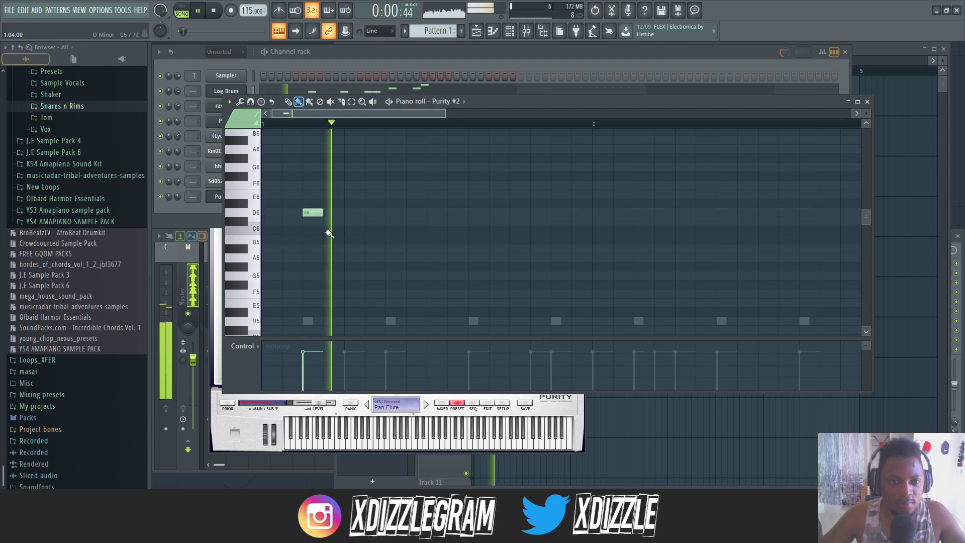
Step: Add a C6 note at step 4 of bar 1 and D6 notes at steps 7, 11 and 15
left_click(333, 223)
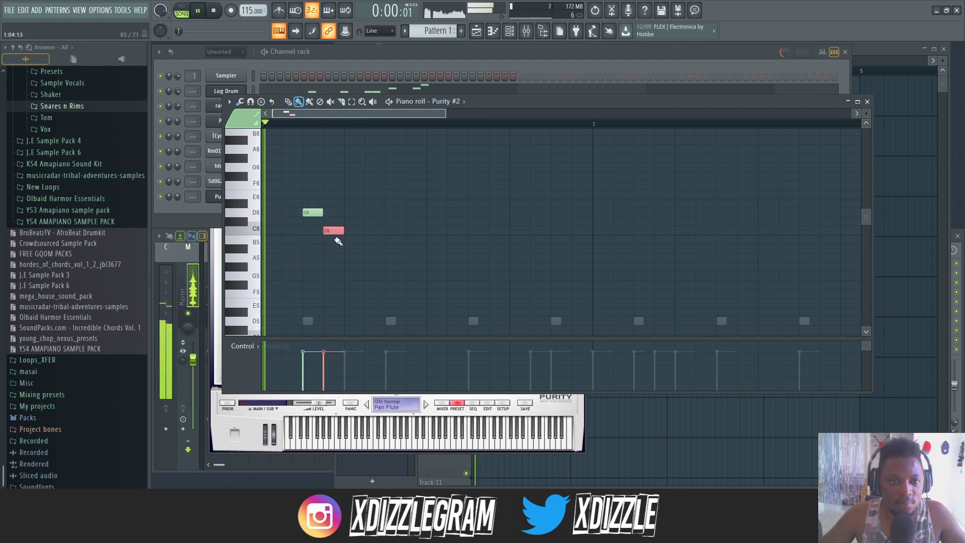
key("space")
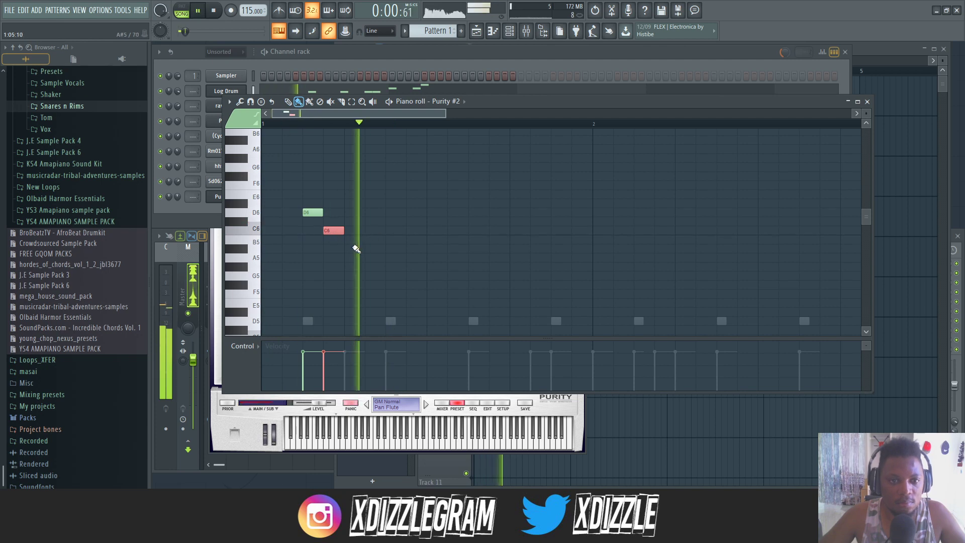
right_click(352, 241)
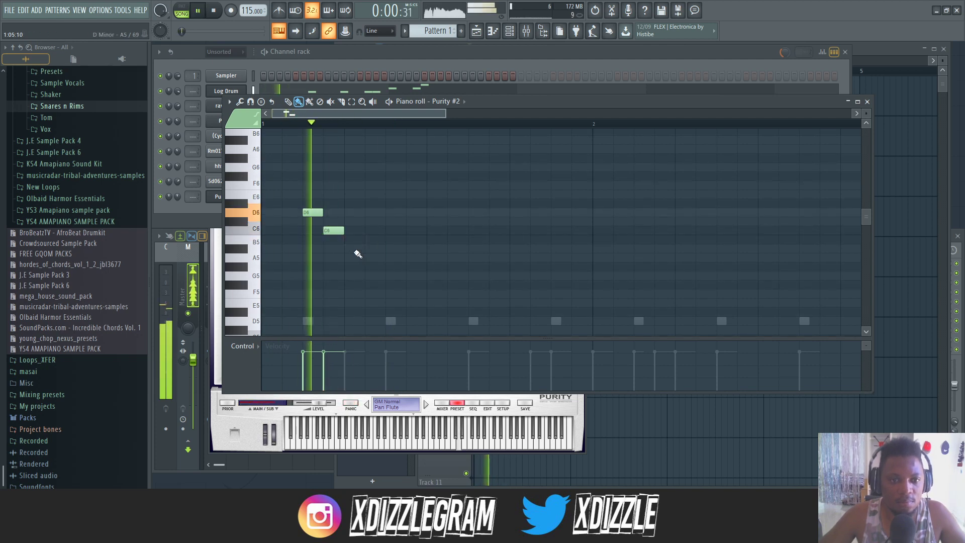
left_click(395, 213)
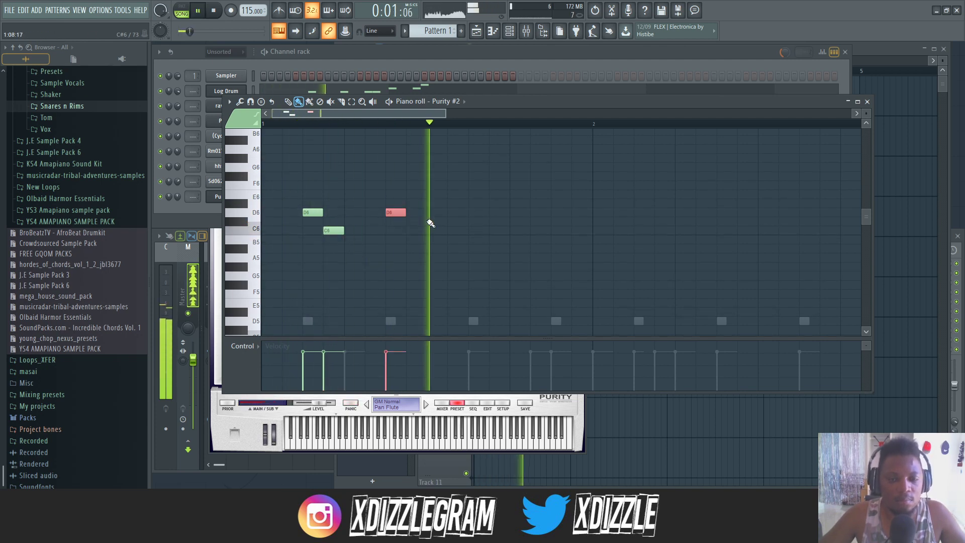
left_click(478, 213)
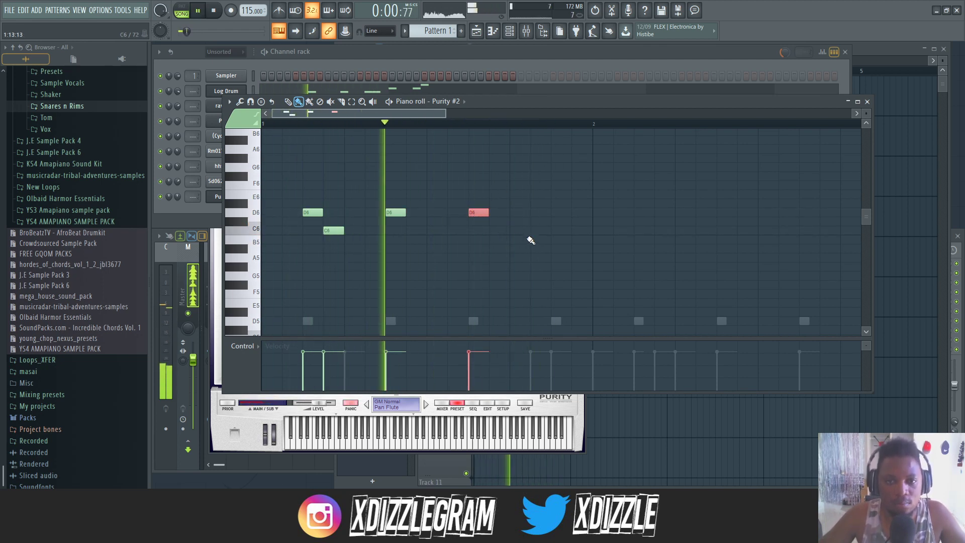
left_click(557, 213)
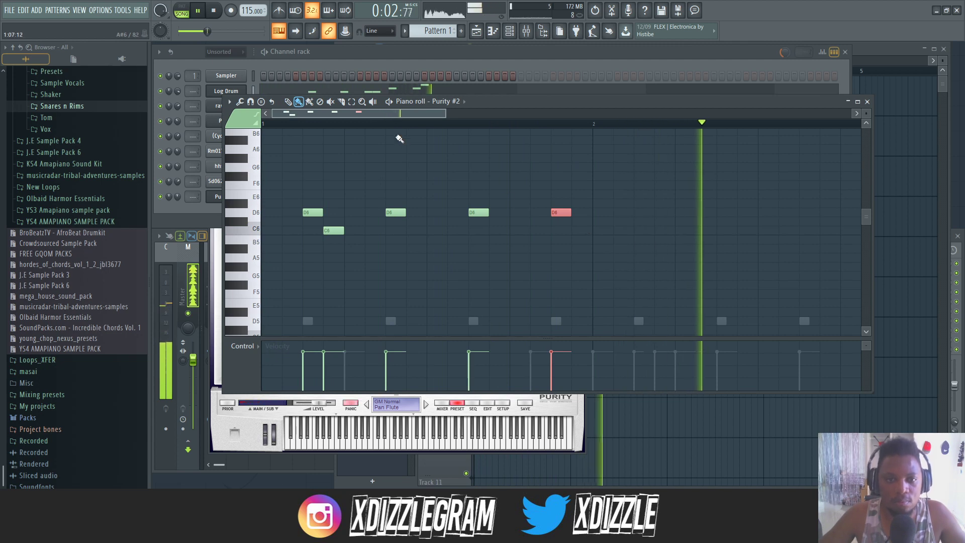
Step: Duplicate all the bar 1 flute notes into bar 2 and play the song
key("space")
scroll(392, 124, "down", 3)
left_click_drag(445, 249, 266, 205)
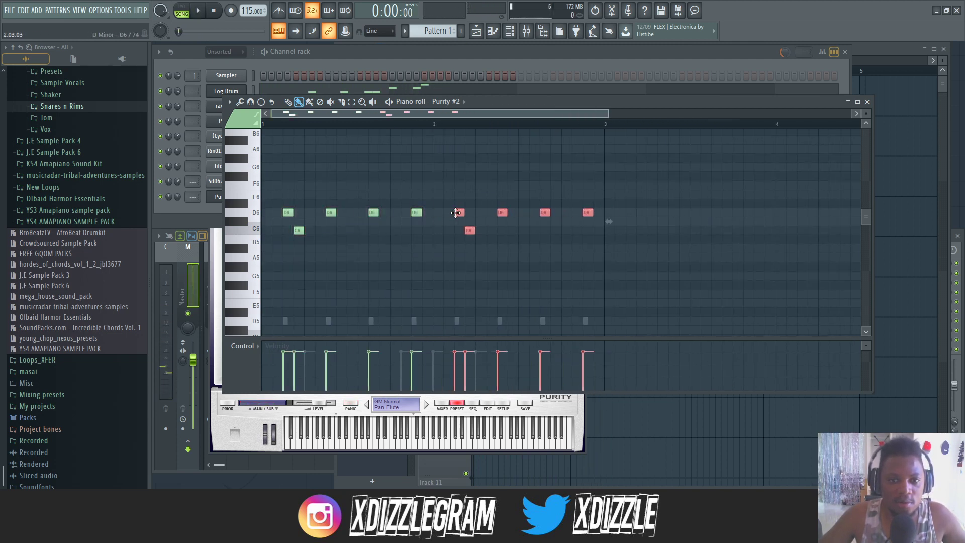
key("space")
scroll(278, 124, "up", 2)
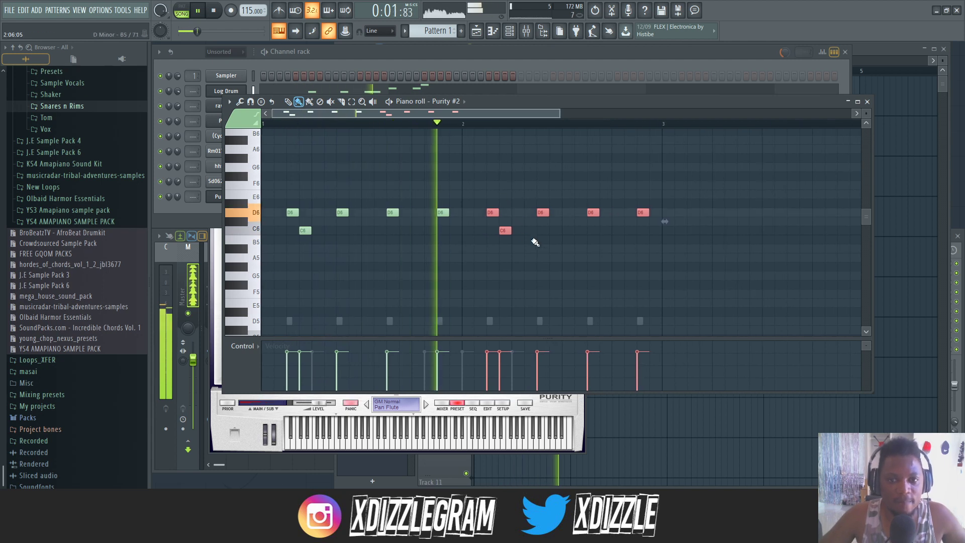
Step: Try a B5 note at step 5 of bar 1, right after the C6, and listen to it in the song
left_click(519, 247)
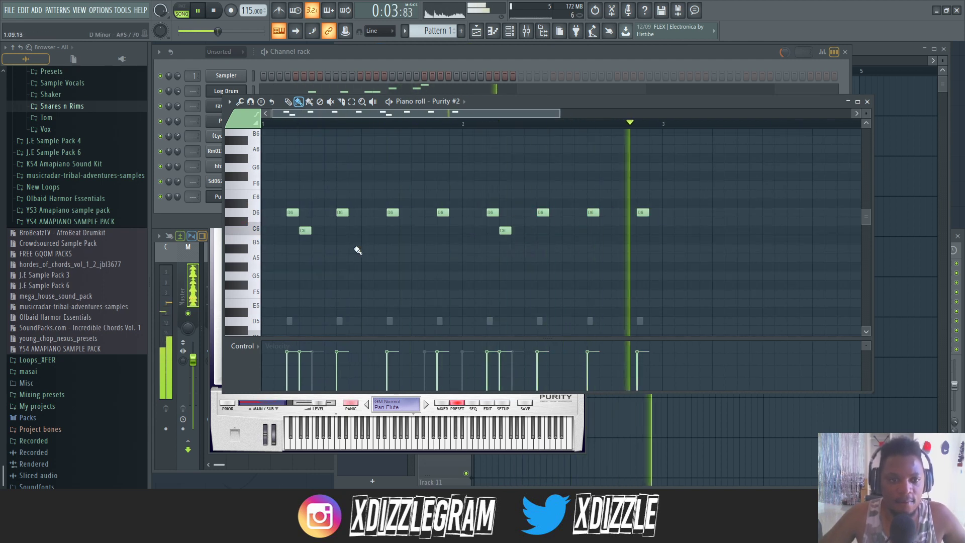
left_click(317, 240)
key("space")
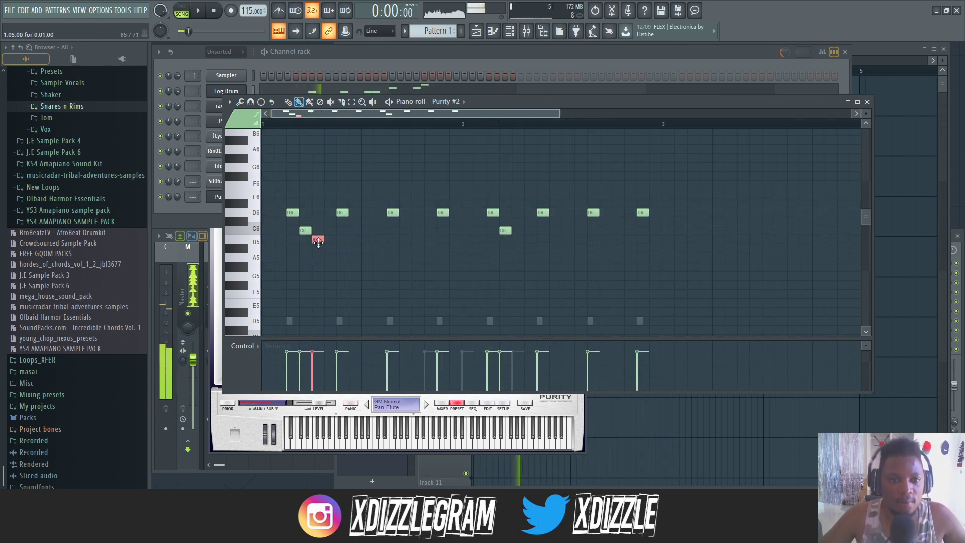
right_click(317, 241)
key("space")
left_click(320, 242)
key("space")
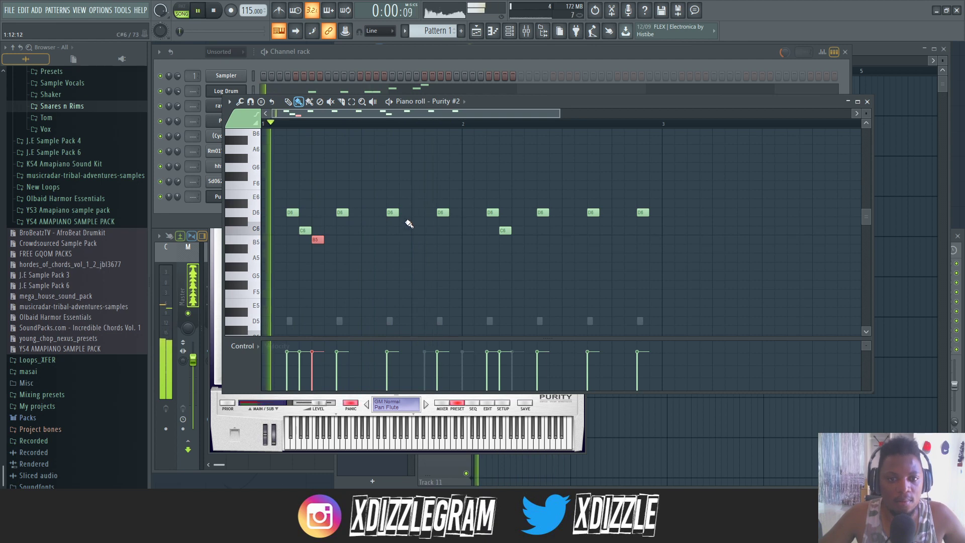
Step: Add a C6 note at step 12 of bar 1, then try a B5 after it and delete that B5
mouse_move(417, 221)
left_mouse_down()
mouse_move(406, 223)
mouse_move(408, 233)
left_mouse_up()
key("space")
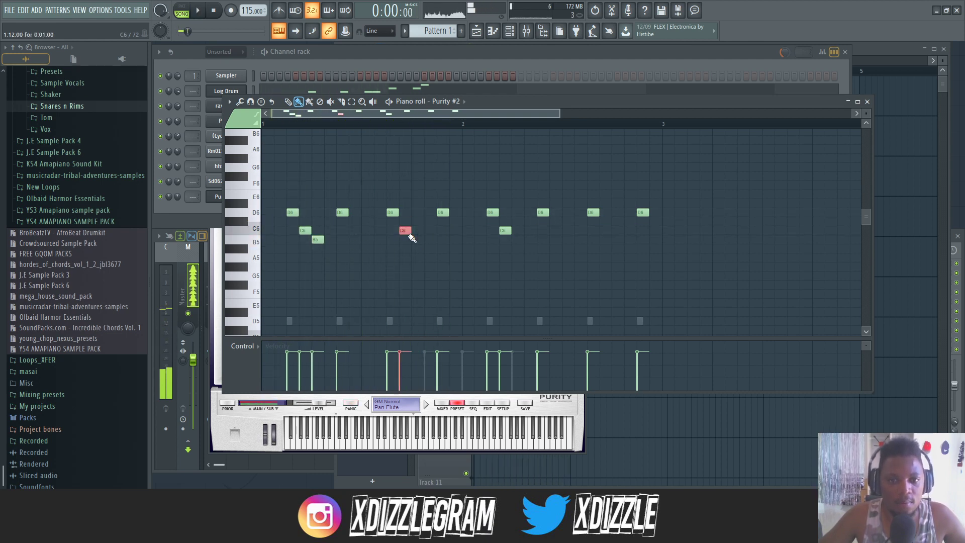
key("space")
left_click(414, 240)
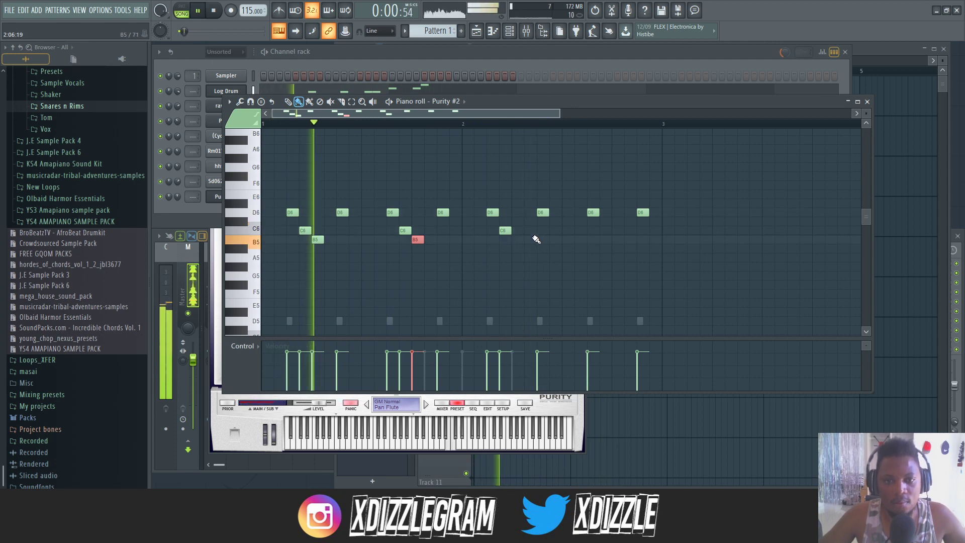
right_click(422, 240)
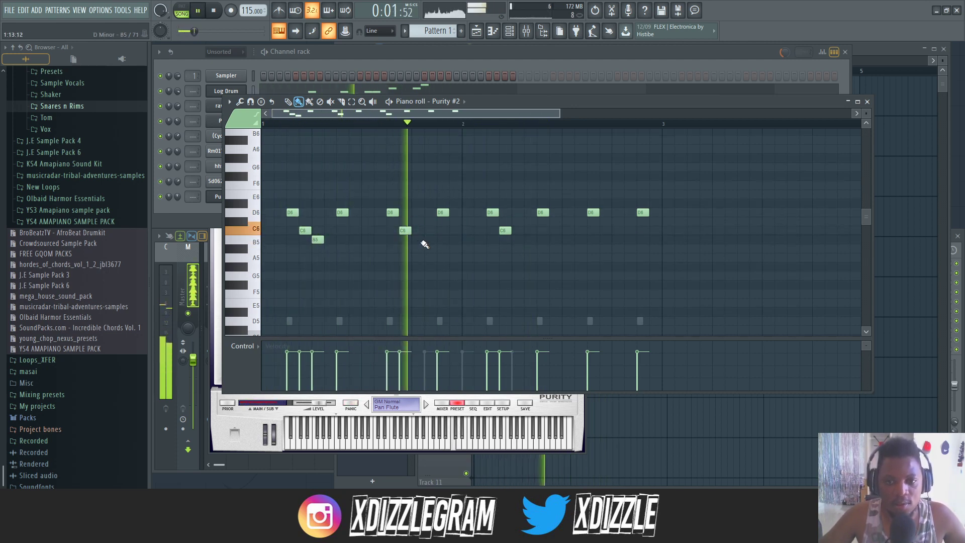
Step: Try an E6 at step 6 and F6 notes at steps 15 and 16 of bar 2, then remove them and the bar 1 B5
left_click(529, 194)
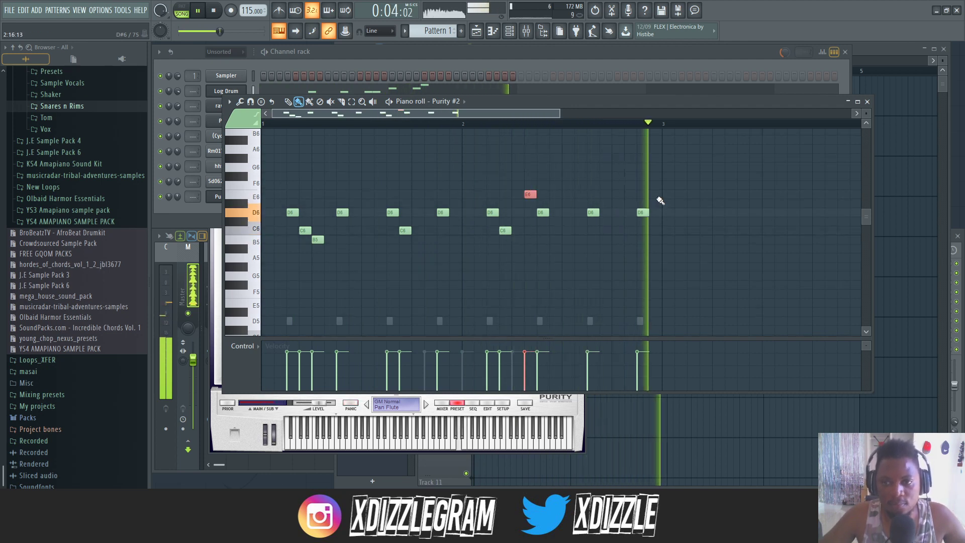
right_click(315, 241)
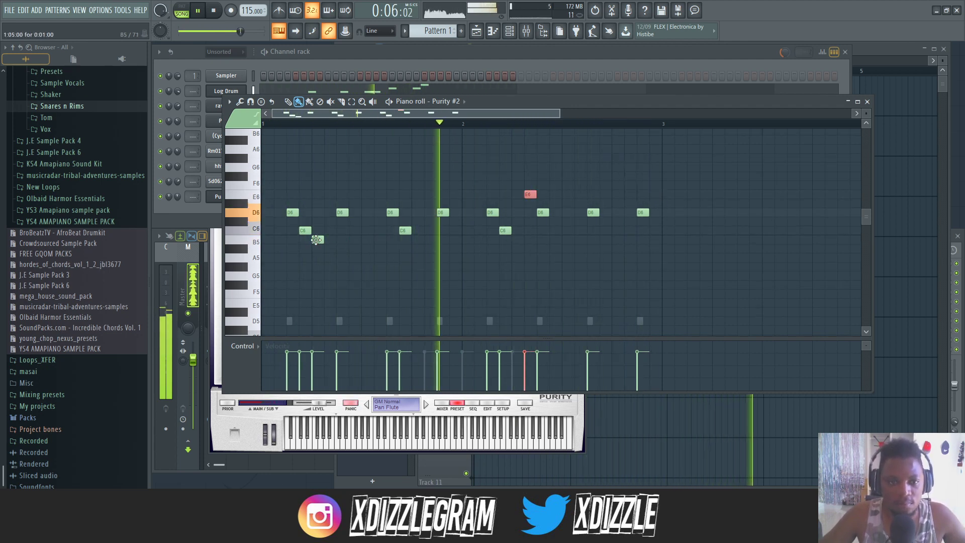
left_click_drag(641, 186, 656, 186)
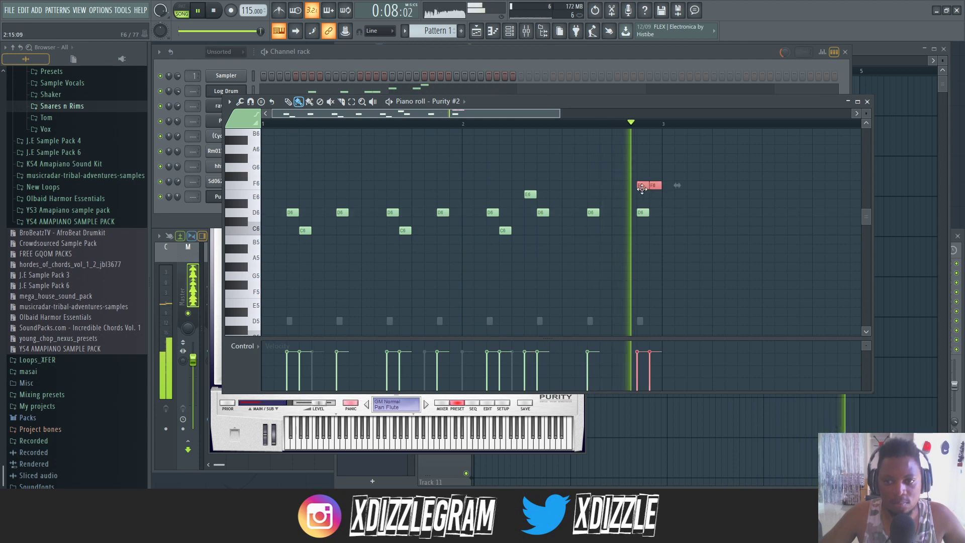
right_click(643, 186)
right_click(653, 186)
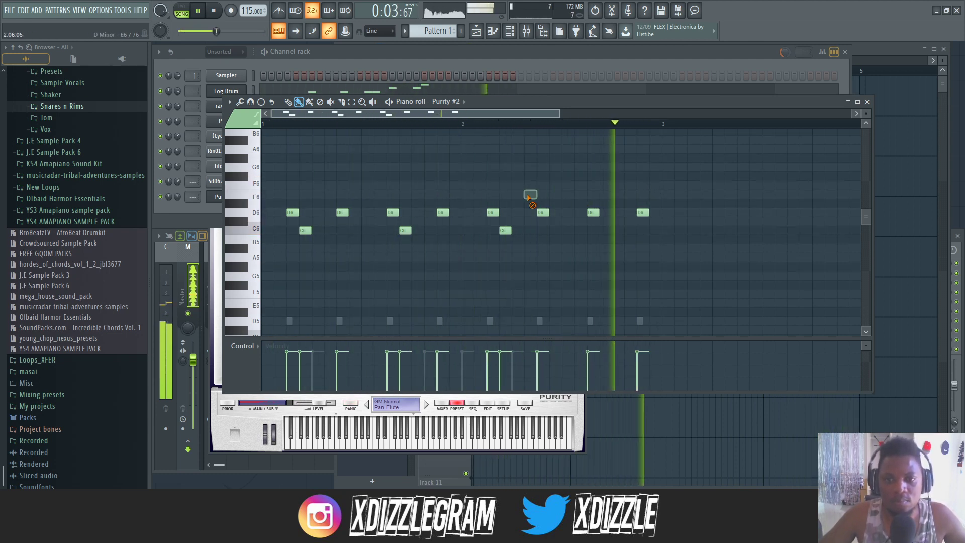
right_click(530, 194)
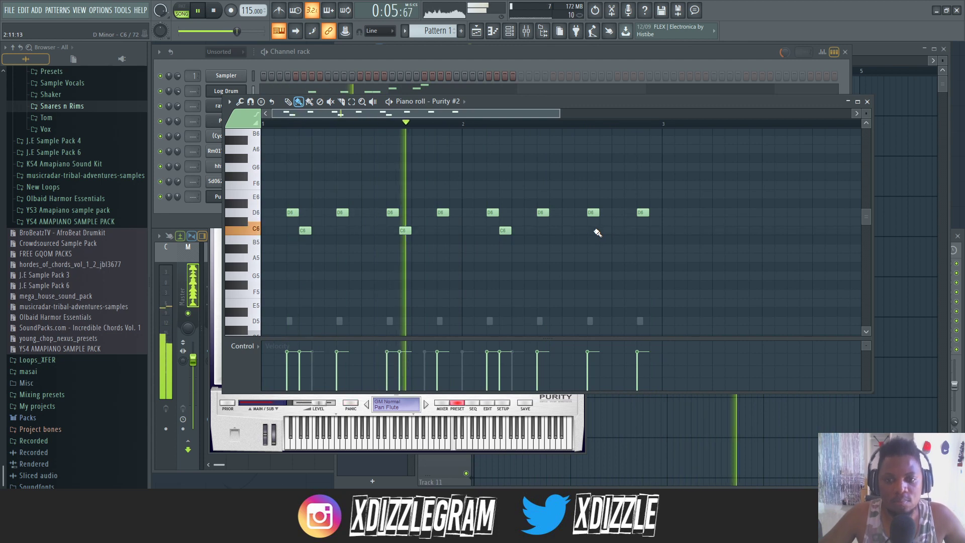
Step: Add a C6 note at step 12 of bar 2, then reopen the Purity #2 instrument window and move it out of the Channel rack's way
left_click(606, 233)
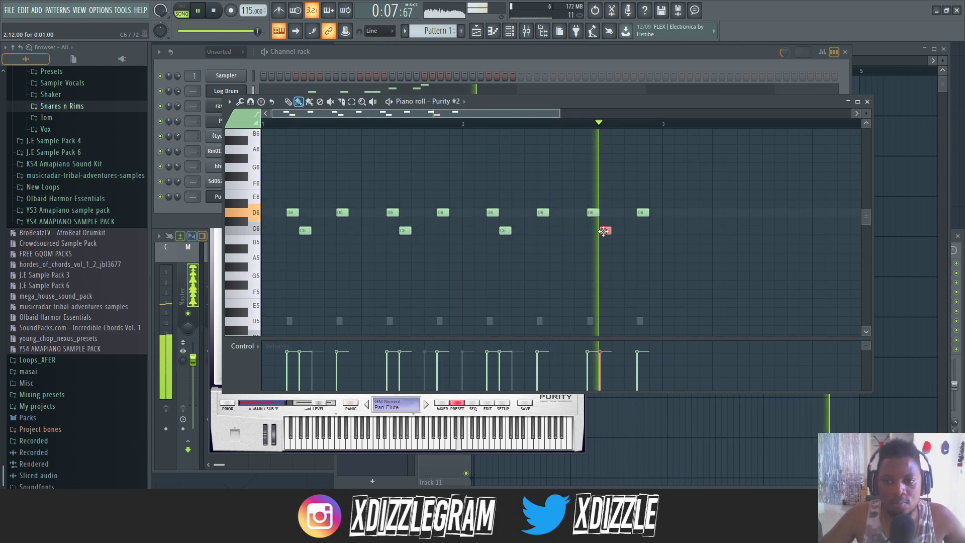
left_click(352, 62)
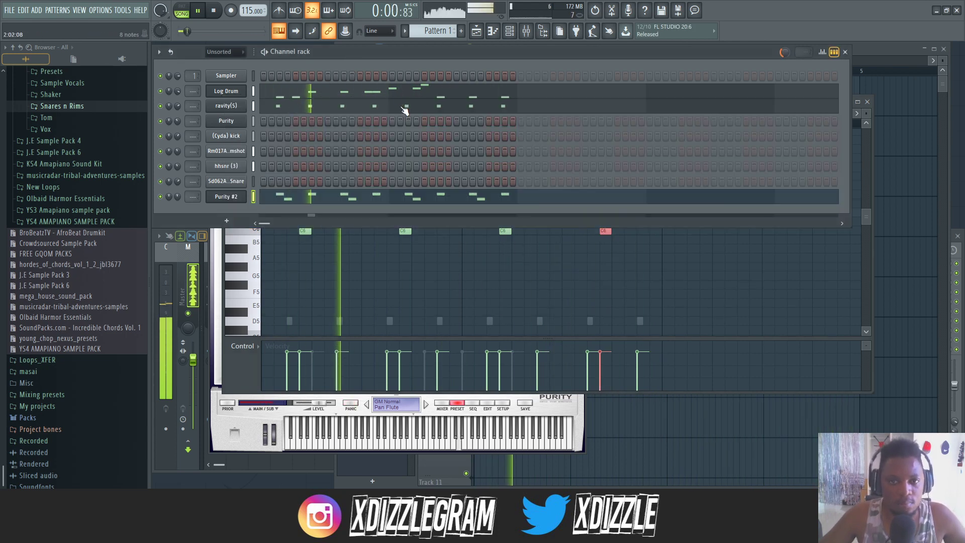
left_click(226, 197)
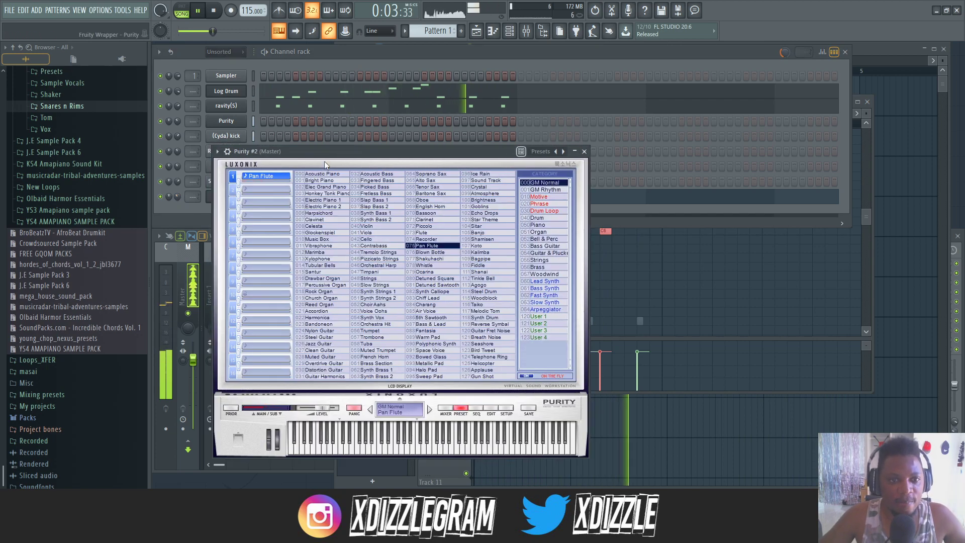
left_click_drag(324, 160, 508, 253)
Step: Add a third Purity instrument and load the Slow Strings preset from its GM Normal category
left_click(224, 221)
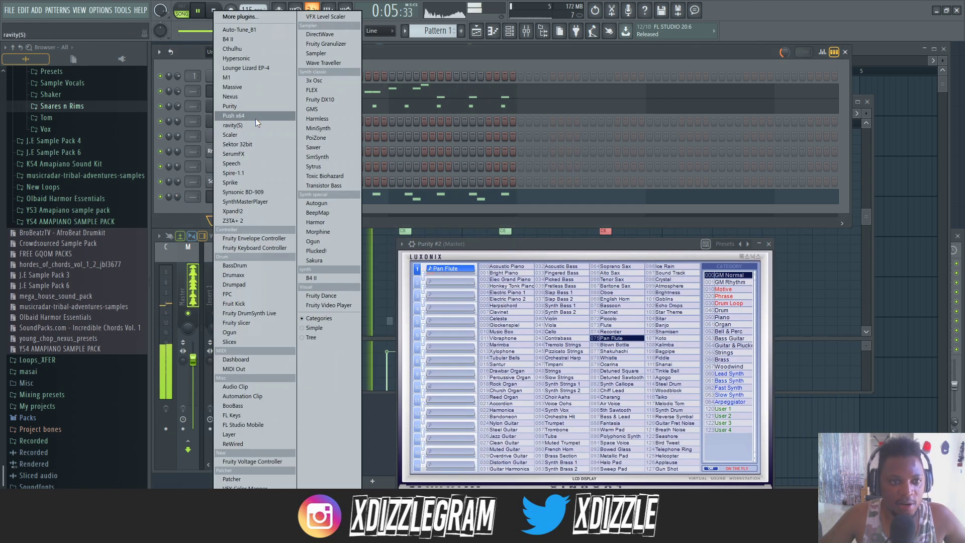
left_click(250, 106)
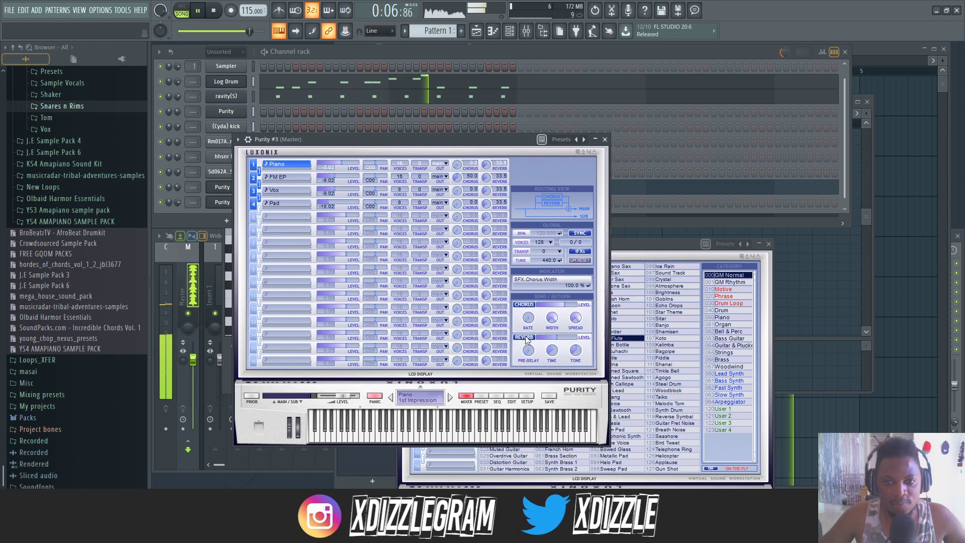
left_click(476, 396)
left_click(562, 171)
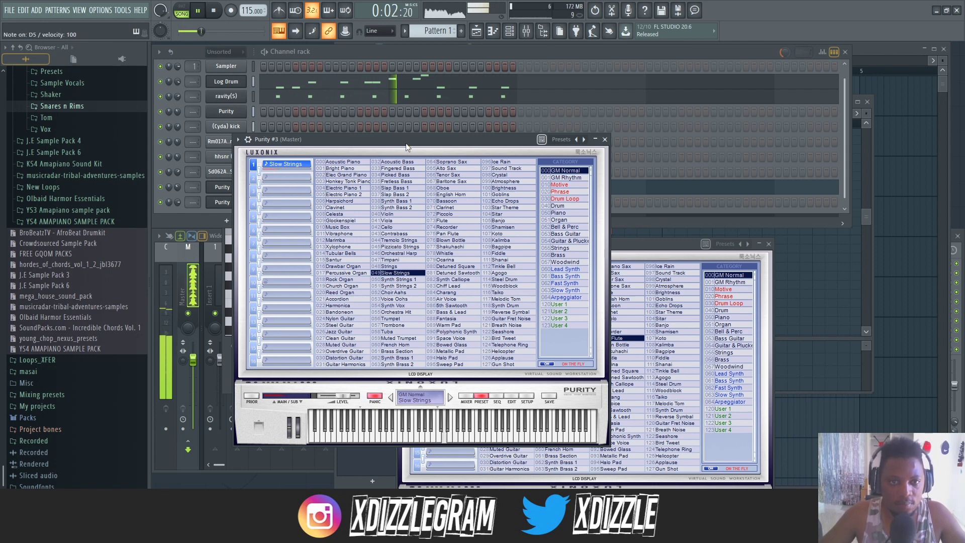
Step: Switch Purity #3 to the LP CHOIR preset from its Fast Synth category
left_click(332, 53)
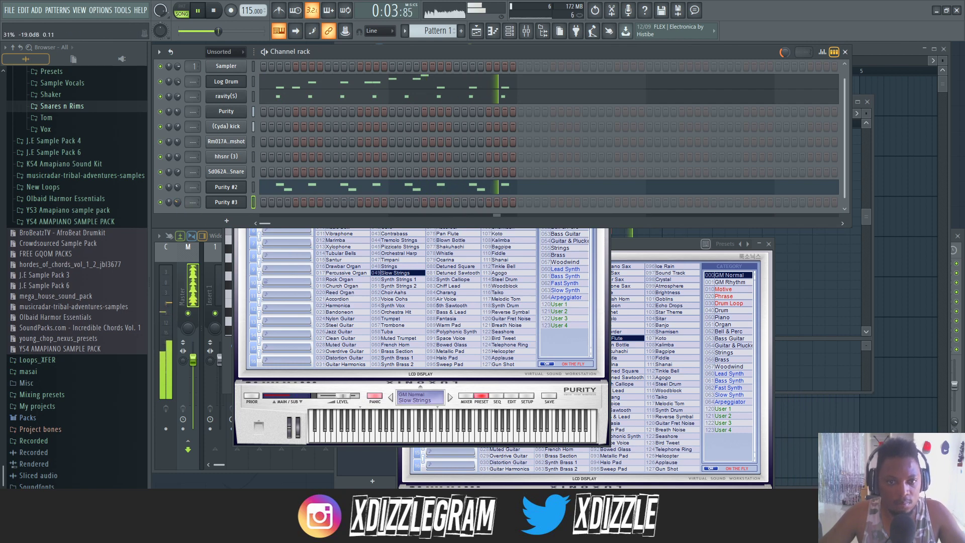
left_click(564, 283)
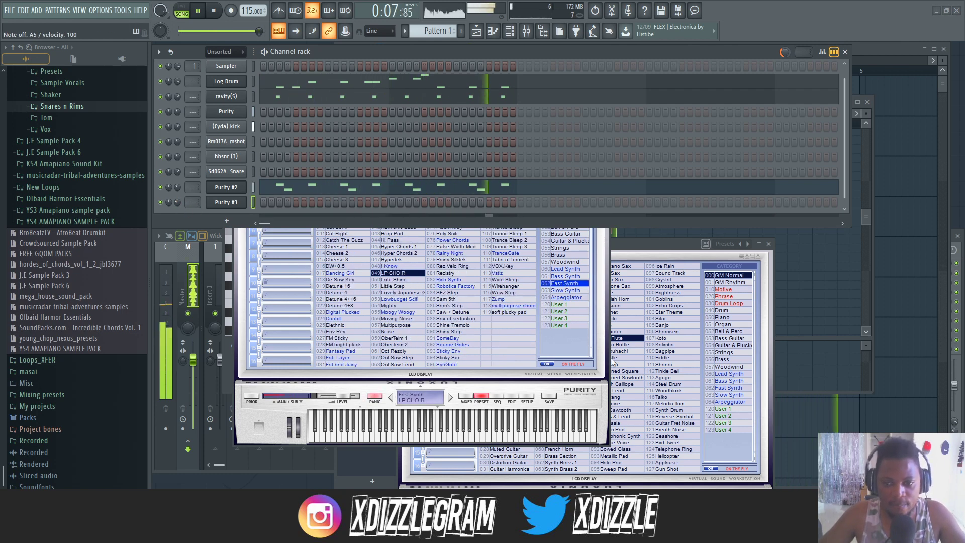
left_click(578, 270)
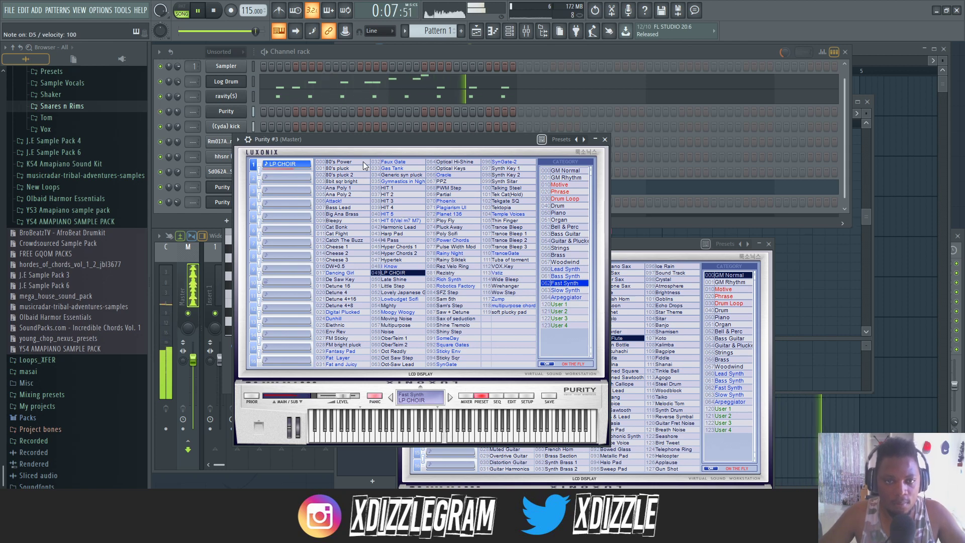
Step: Record a sustained D5, F5, E5 line over two bars on Purity #3 and quantize it in the piano roll
left_click(391, 55)
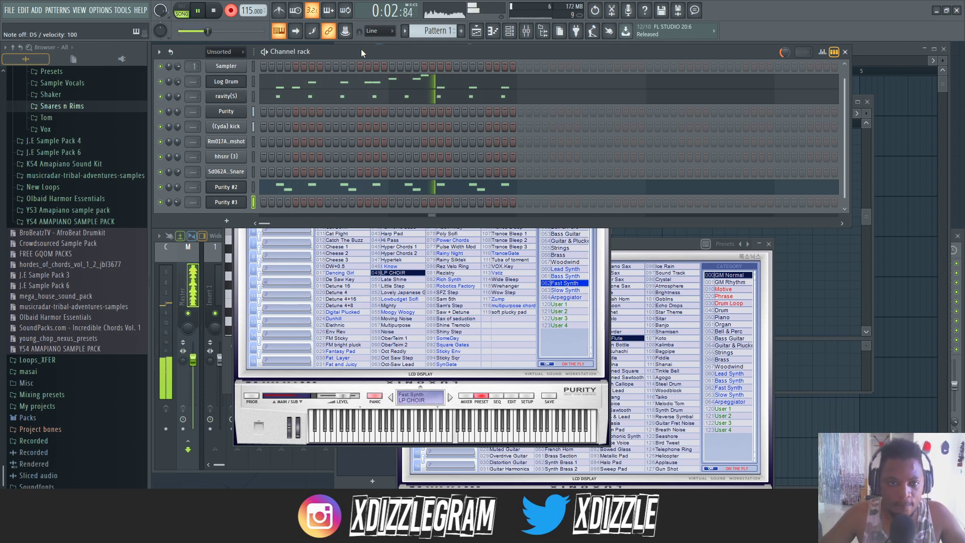
key("ctrl+space")
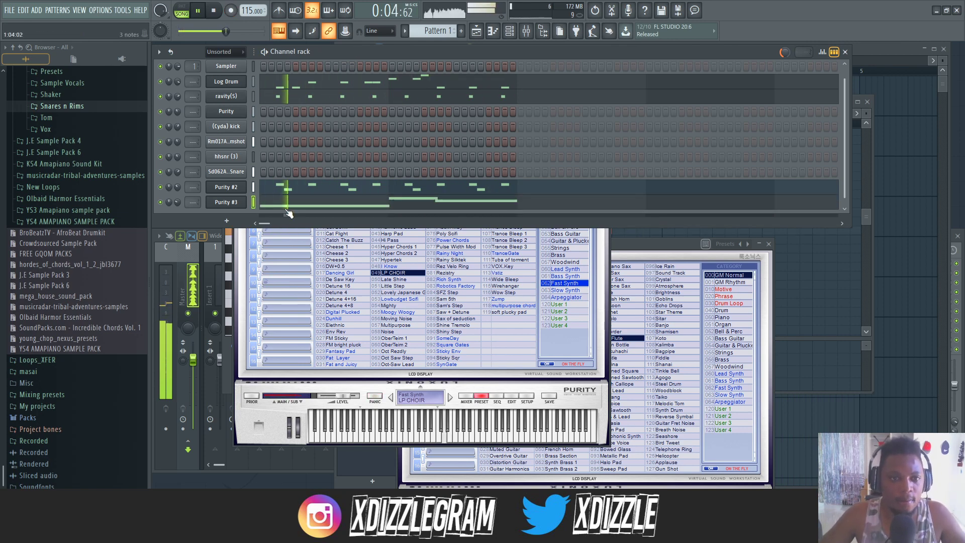
left_click(332, 205)
key("alt+q")
key("Return")
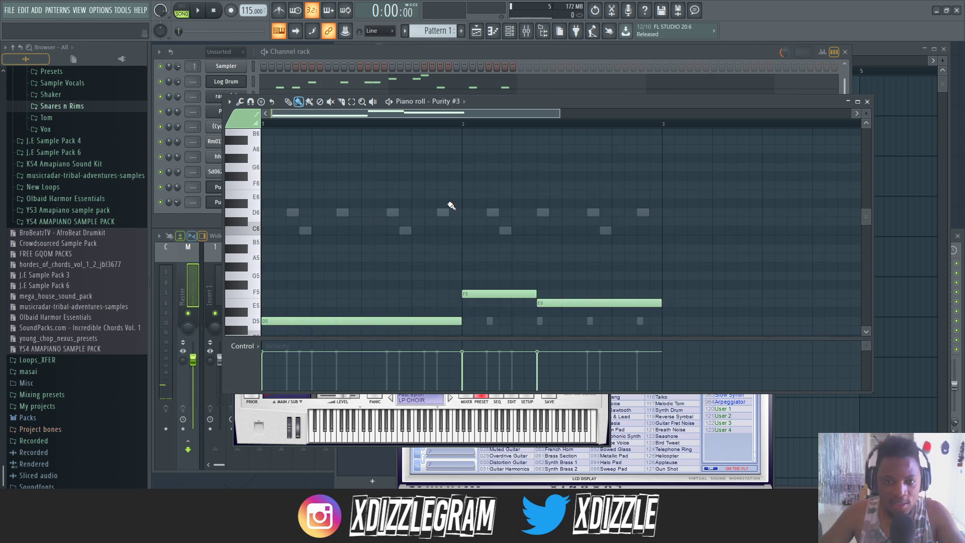
Step: Play back the arrangement and check the new Purity #3 line against the other playlist clips
key("space")
left_click(359, 50)
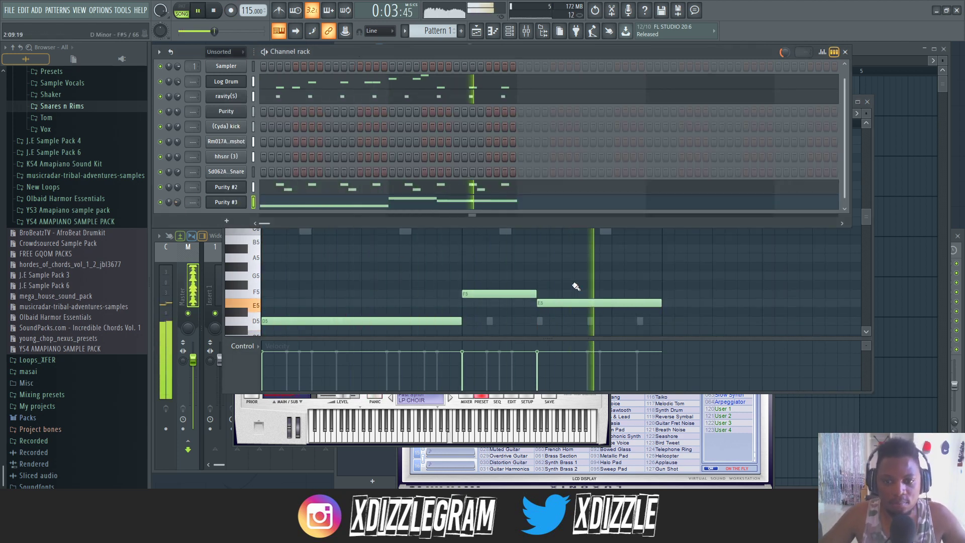
right_click(580, 285)
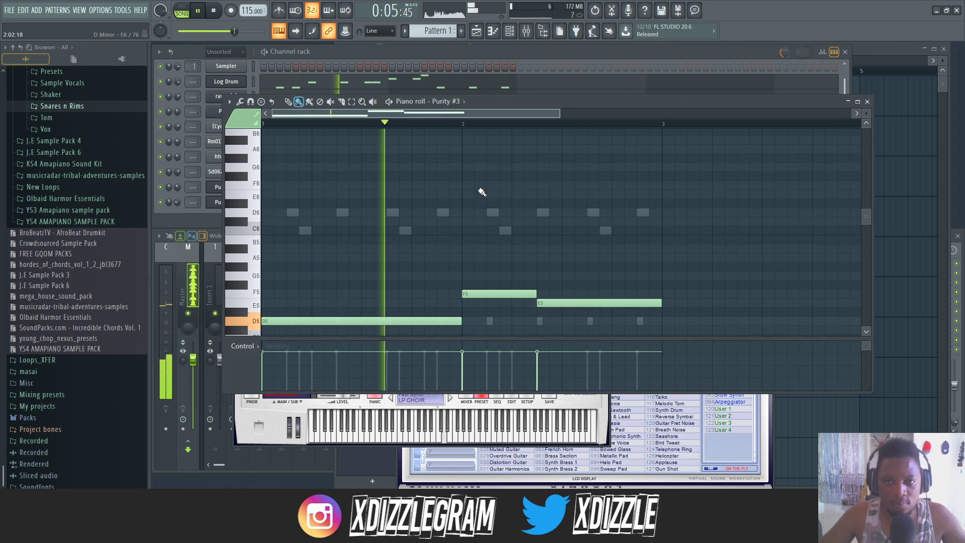
scroll(456, 126, "down", 1)
left_click(474, 54)
left_click(860, 48)
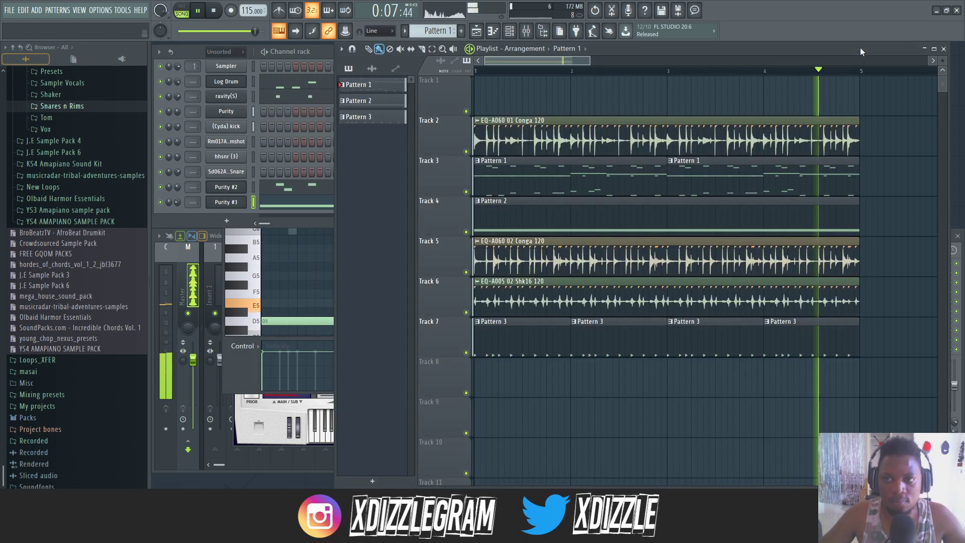
scroll(564, 75, "down", 3)
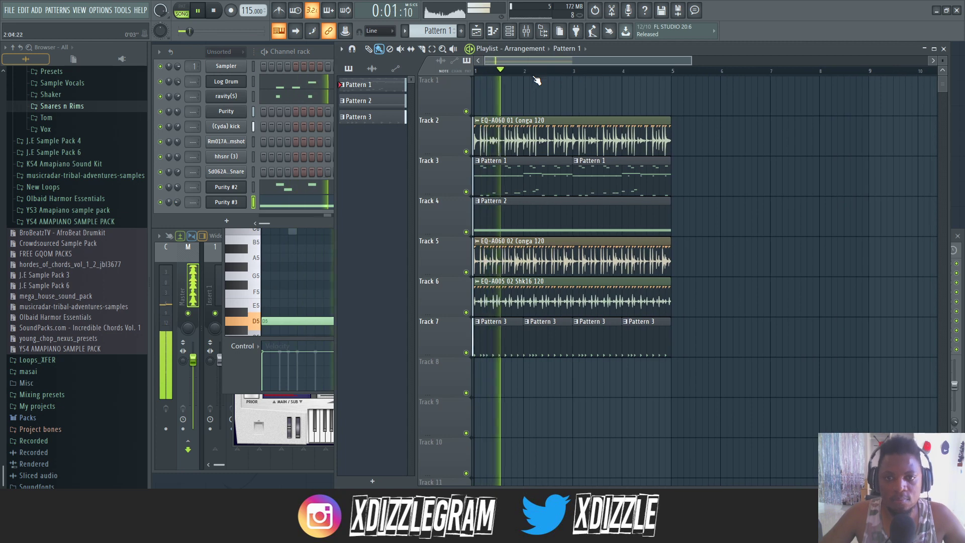
scroll(481, 76, "down", 1)
scroll(494, 89, "down", 1)
scroll(504, 98, "up", 2)
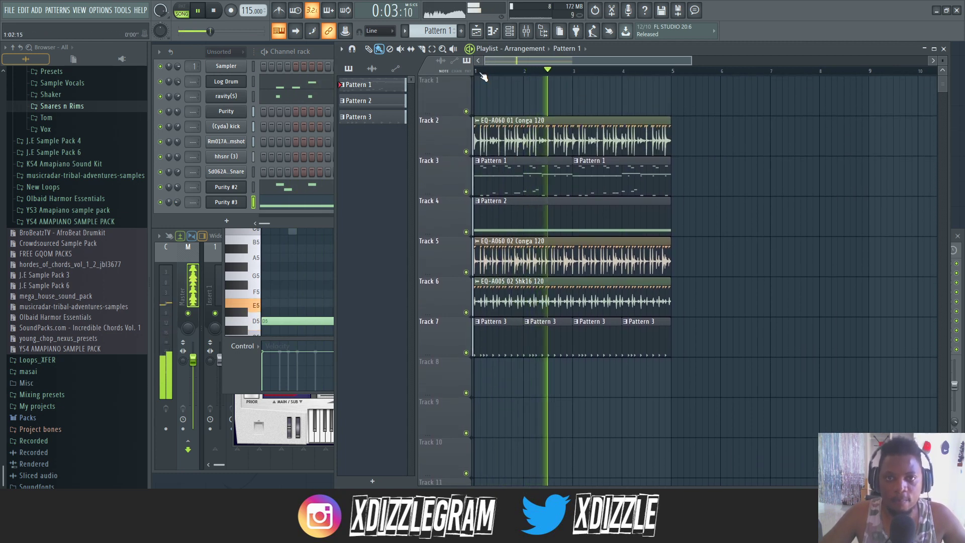
scroll(482, 75, "up", 2)
scroll(777, 59, "up", 1)
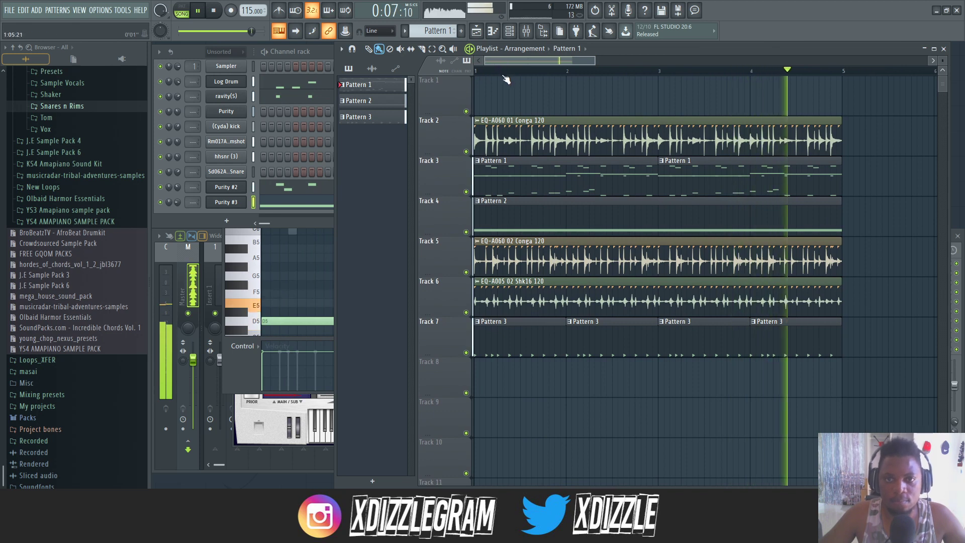
scroll(506, 64, "up", 1)
scroll(504, 62, "down", 4)
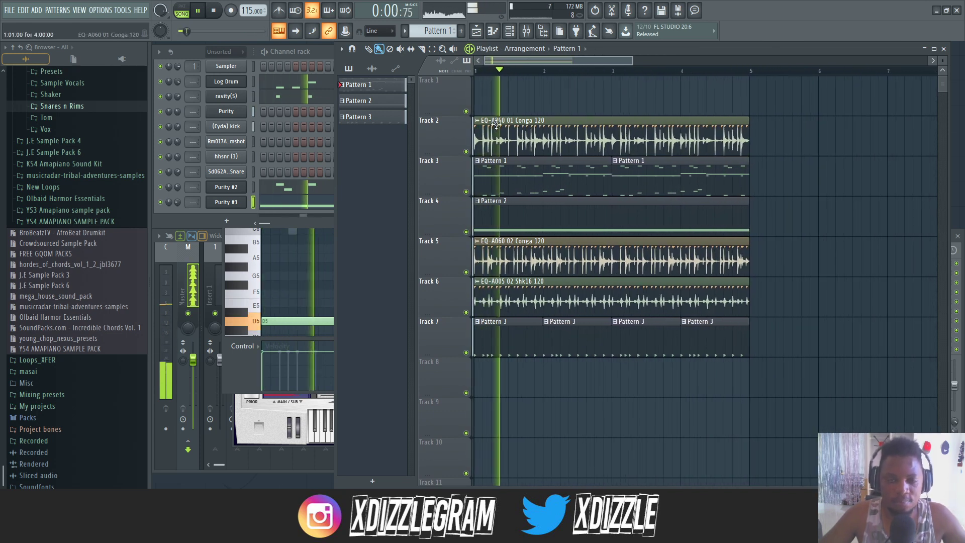
Step: Set the Purity #2 channel volume to 27% and turn down the Purity channel used in Pattern 2
left_click(191, 52)
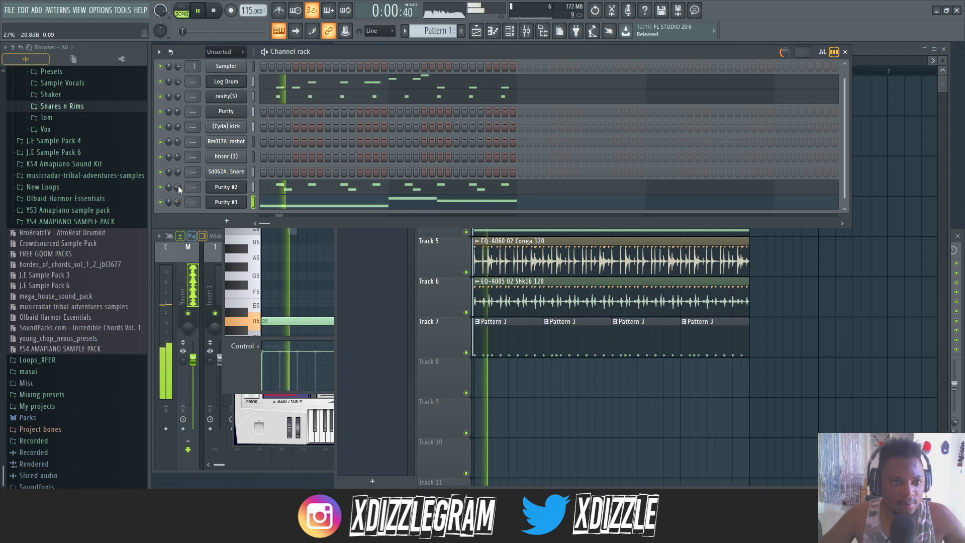
left_click(576, 260)
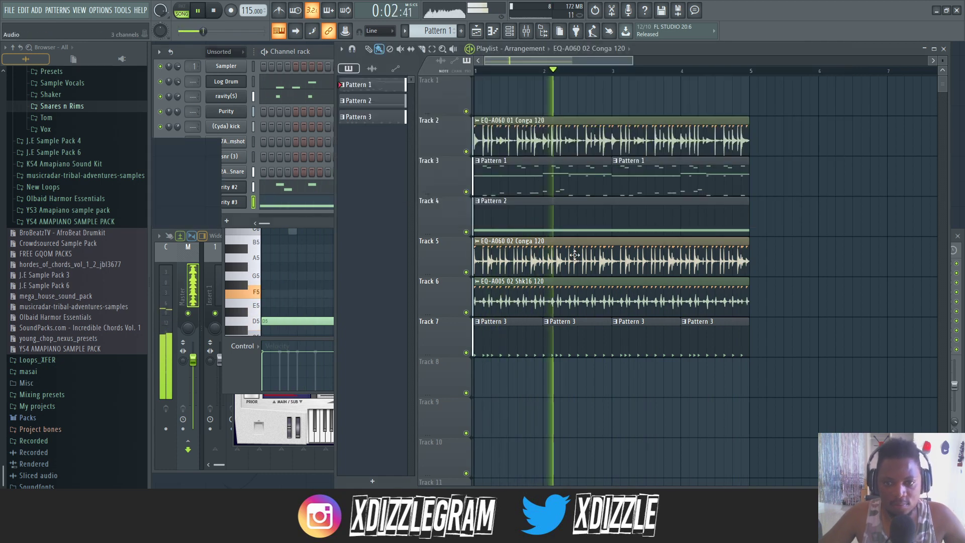
left_click(539, 221)
double_click(538, 221)
left_click(402, 67)
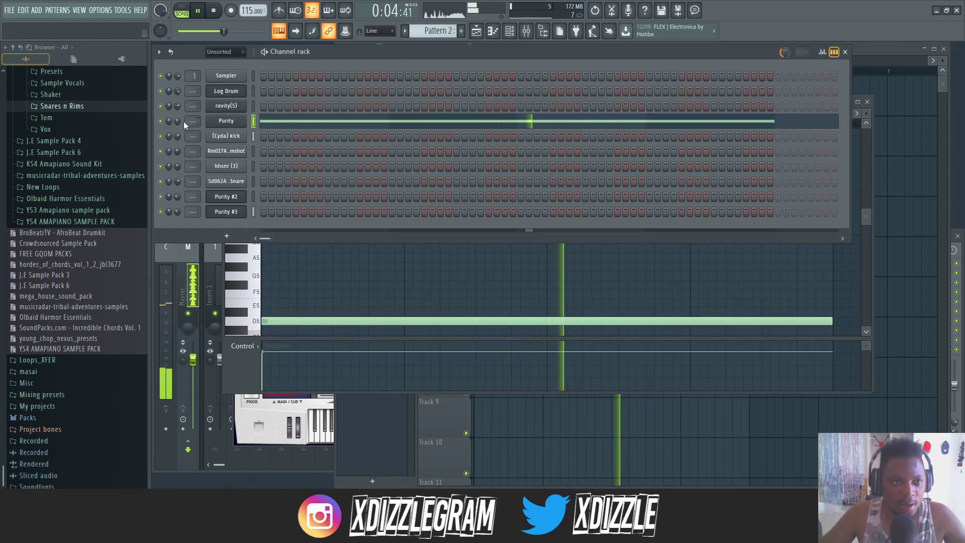
left_click_drag(177, 121, 178, 126)
left_click(886, 52)
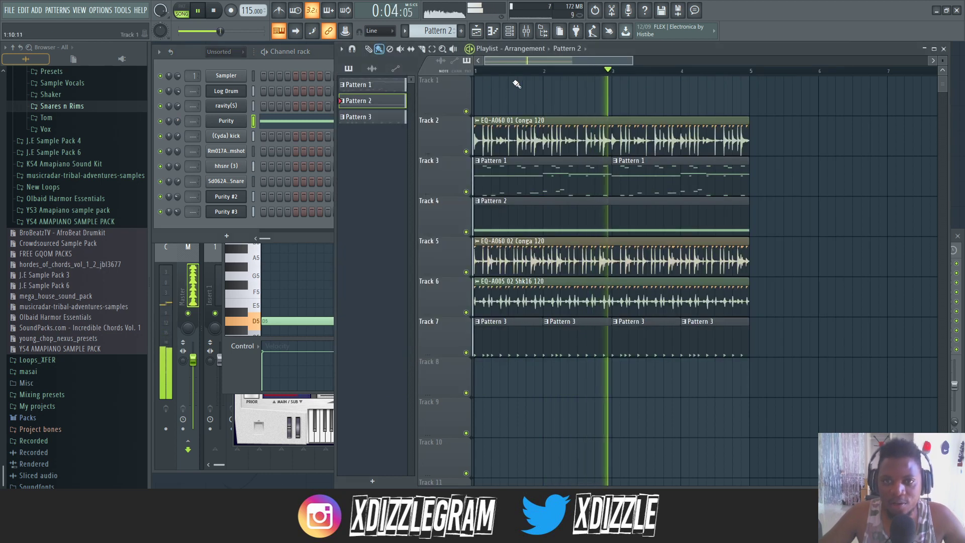
Step: Place the Jazzi Drum Roll loop from J.E Sample Pack 3's Drum Loops on Track 8 at bar 4
scroll(511, 70, "up", 1)
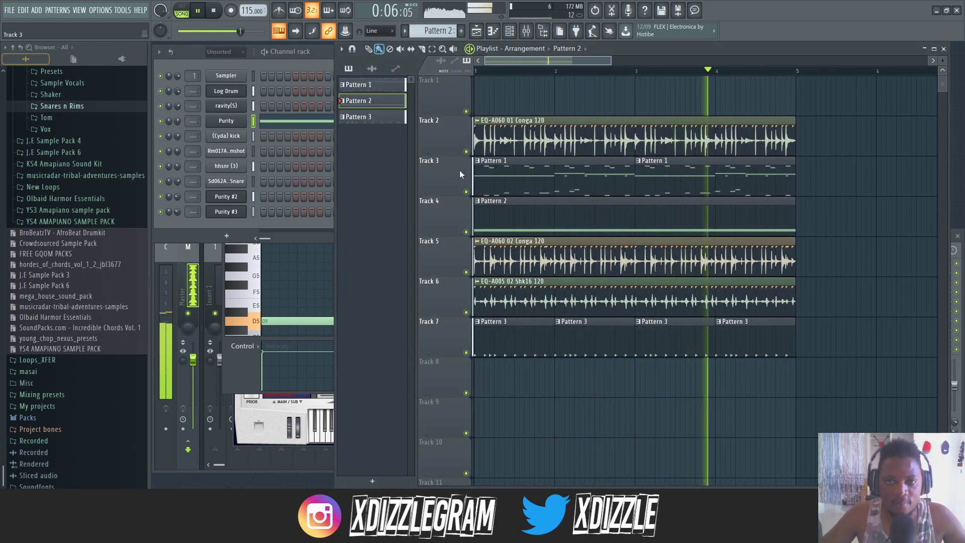
scroll(511, 56, "down", 2)
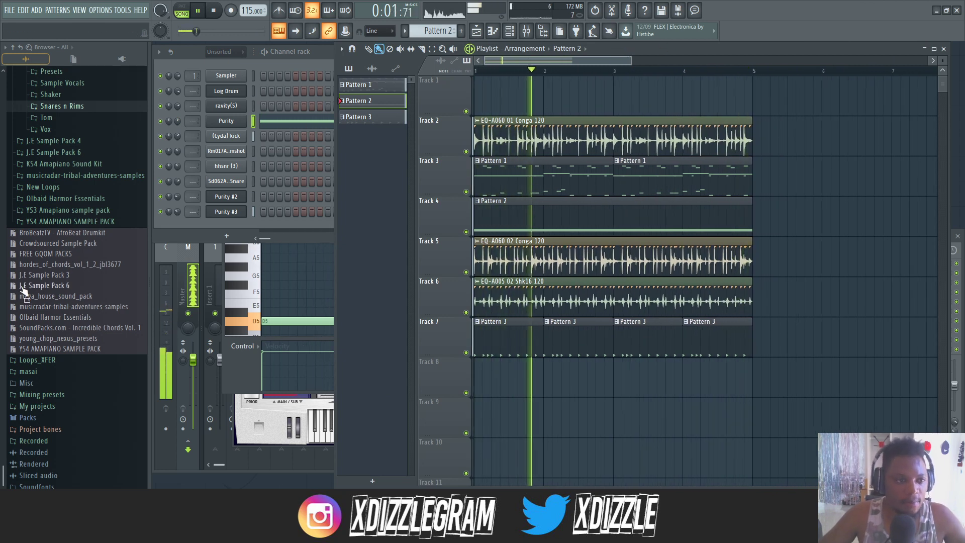
scroll(70, 136, "up", 4)
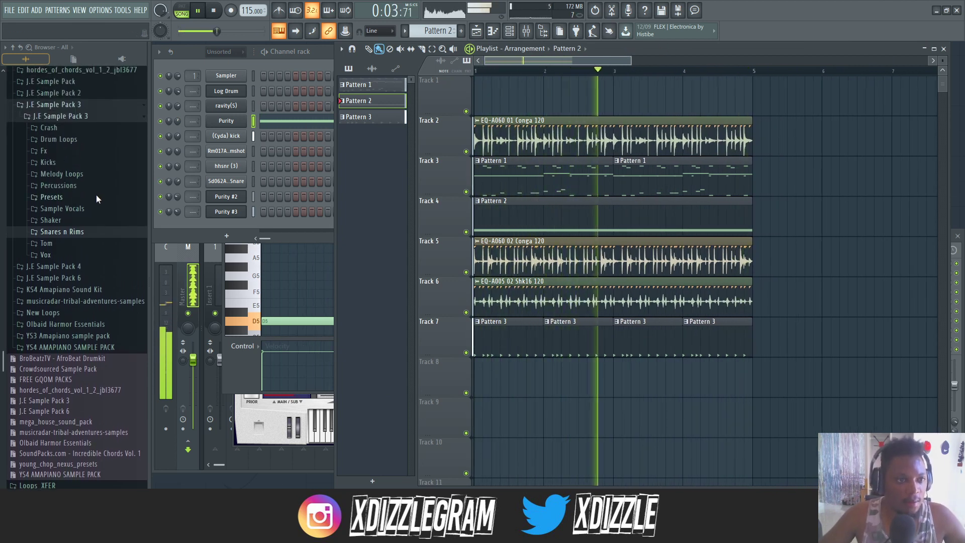
key("space")
left_click(58, 140)
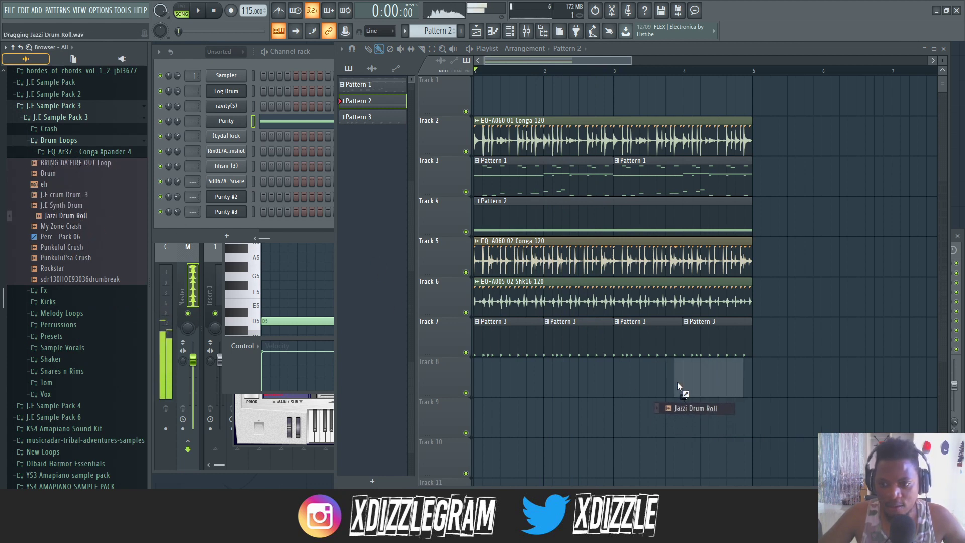
left_click_drag(677, 381, 681, 382)
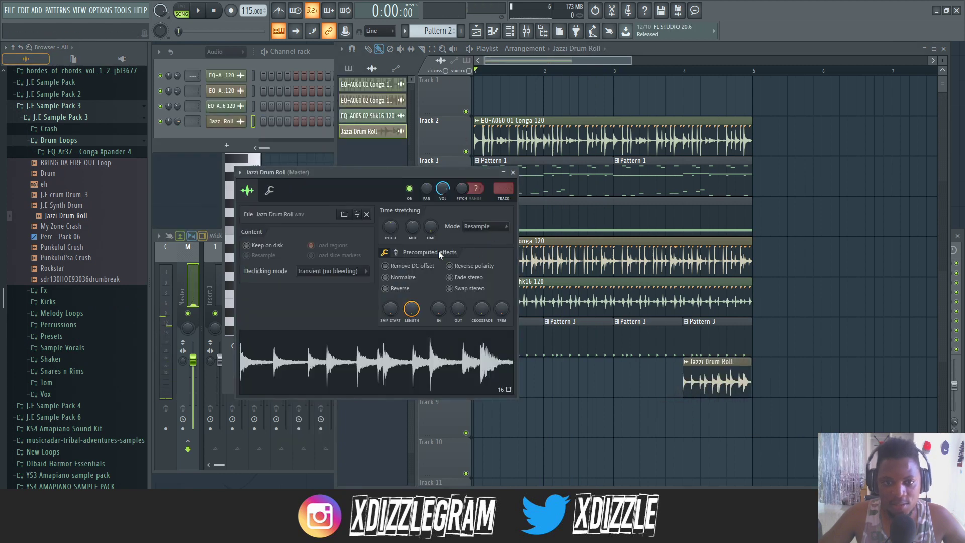
Step: Duplicate all four bars of playlist clips so the arrangement extends through bar 8
left_click(620, 51)
key("ctrl+a")
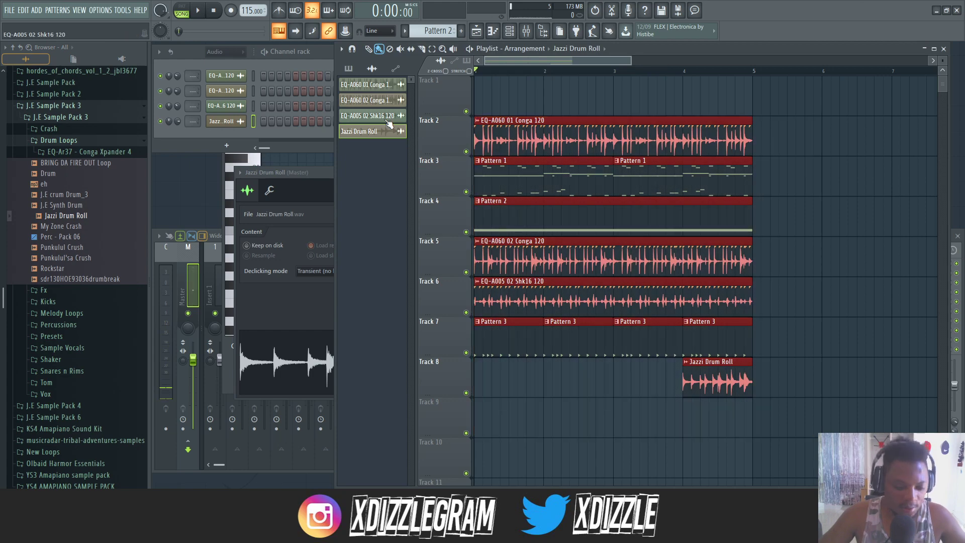
key("ctrl+b")
scroll(601, 72, "down", 3)
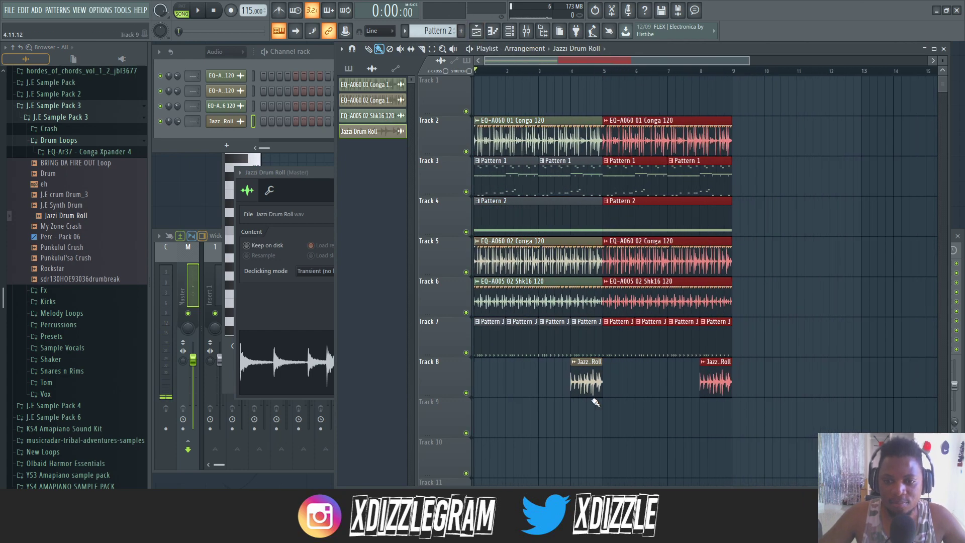
Step: Try the arrangement without the bar 4 drum roll on Track 8, and place rolls at bars 4 and 8 again
right_click(587, 393)
key("space")
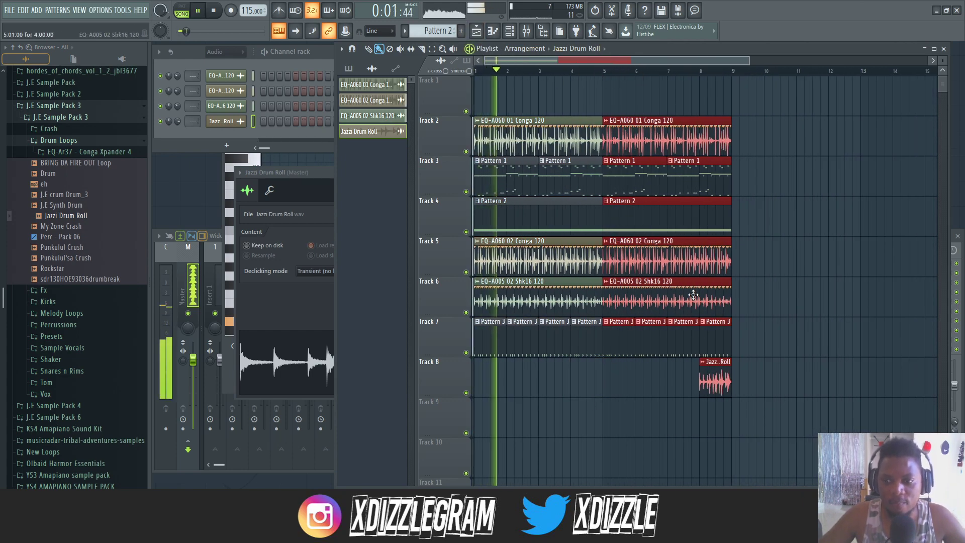
left_click(663, 387)
right_click(666, 387)
left_click_drag(701, 384, 573, 385)
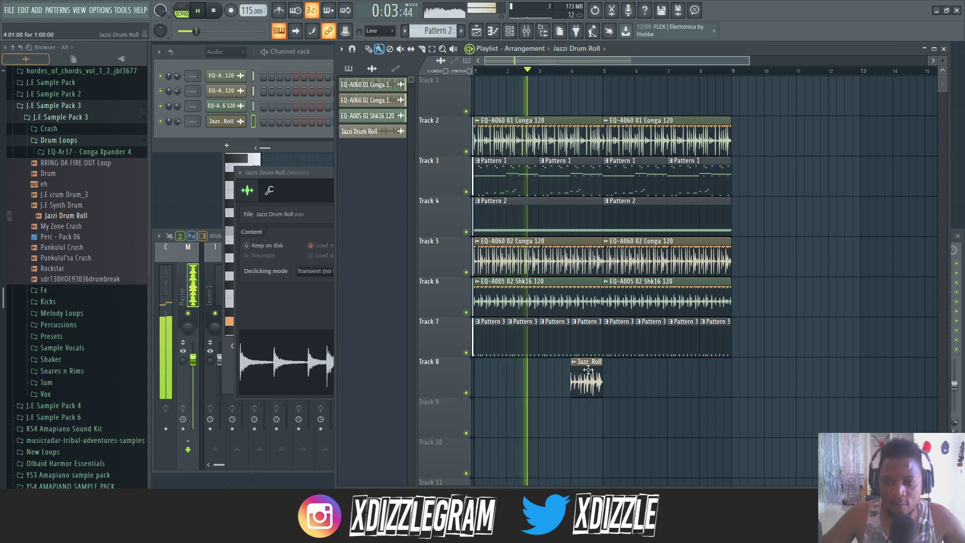
left_click(706, 375)
left_click_drag(706, 374, 697, 375)
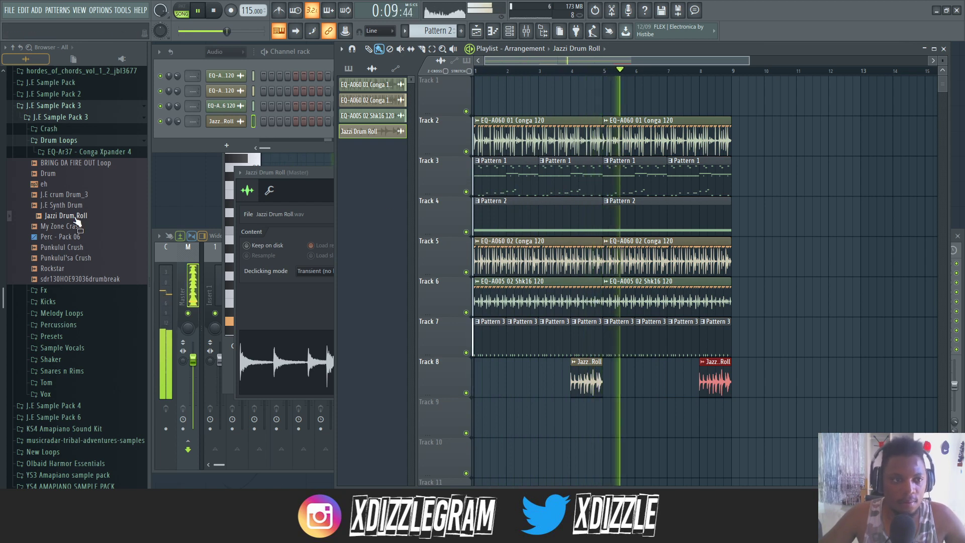
Step: Place the Cr019A-EQ Crash sample from the Crash folder on Track 9 at bars 1 and 5
left_click(59, 140)
left_click(55, 129)
key("space")
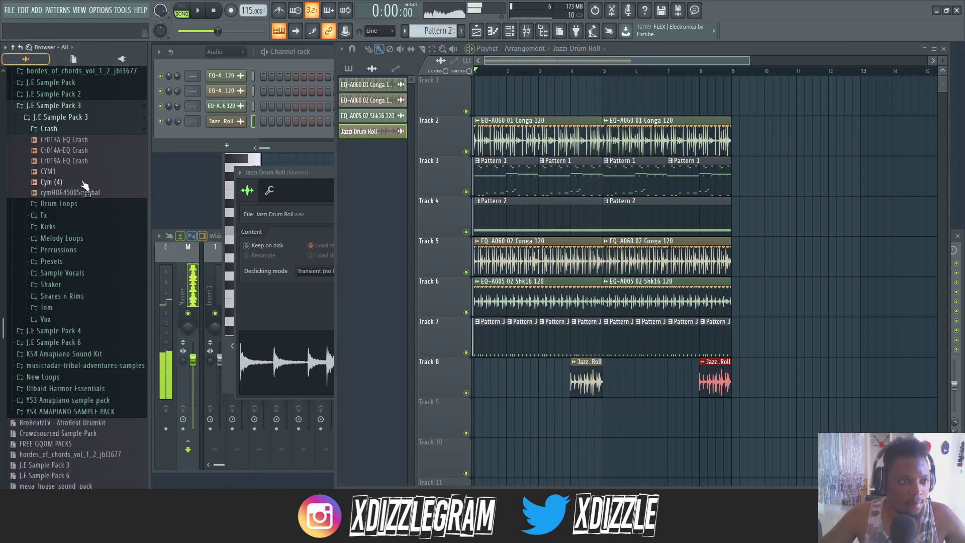
left_click_drag(646, 371, 605, 411)
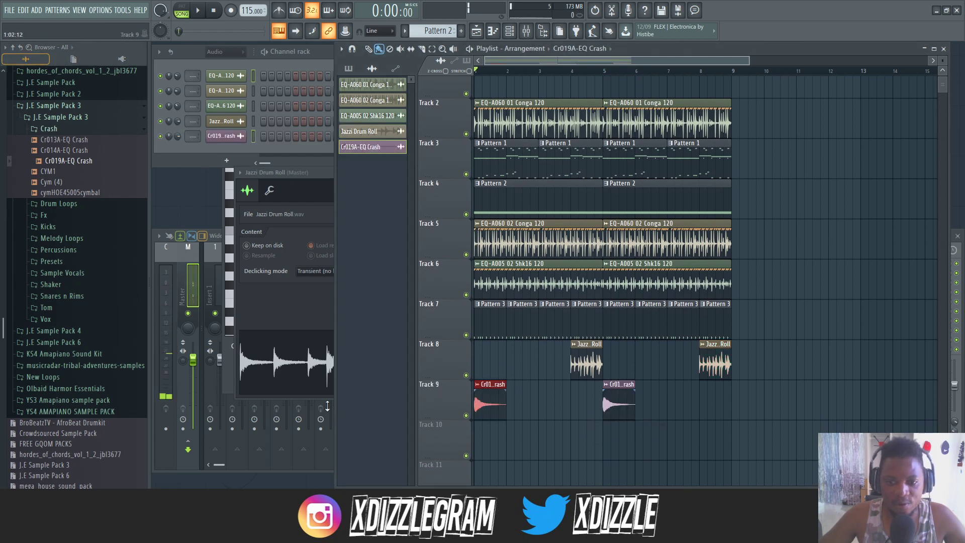
Step: Move the Log Drum notes from Pattern 1 into a new Pattern 5 and place it on Track 10 across bars 5 to 8
key("space")
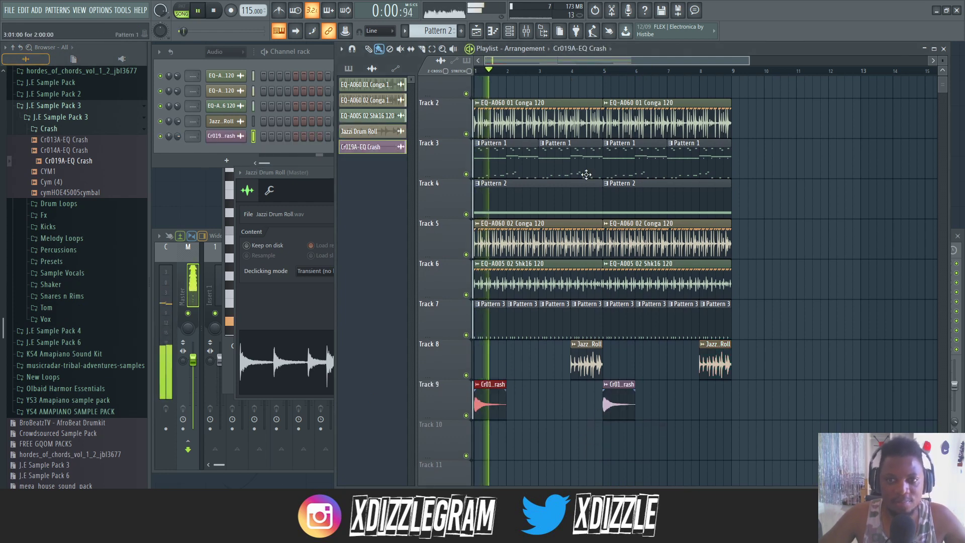
double_click(551, 165)
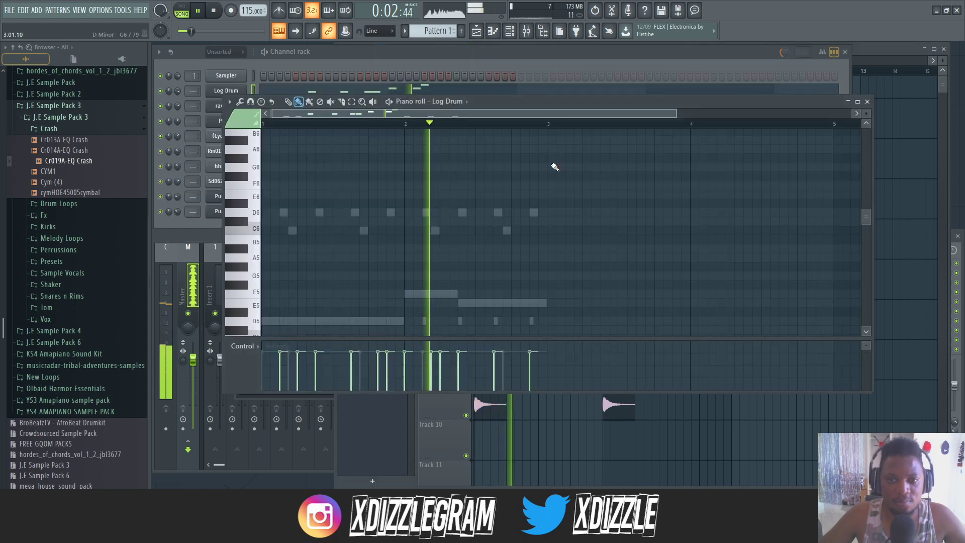
left_click(502, 47)
key("space")
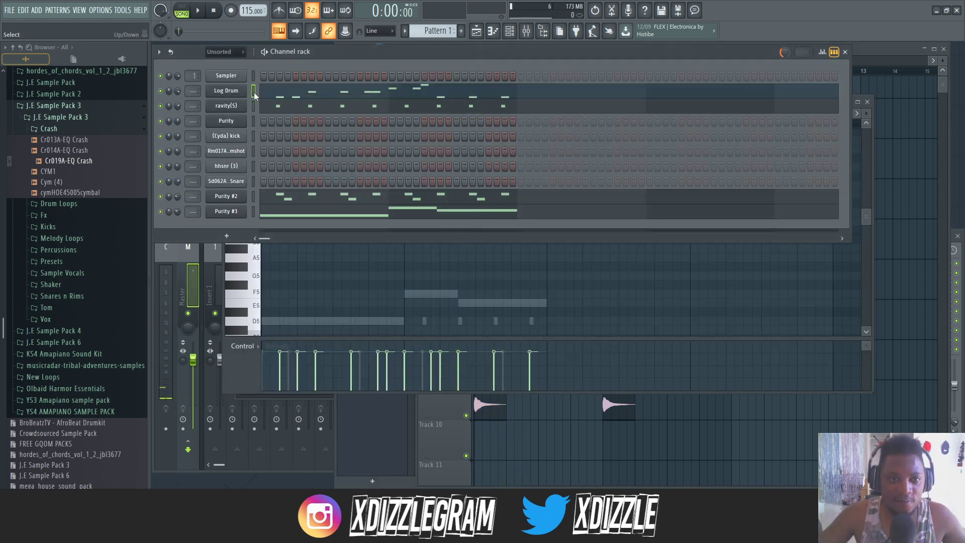
key("F4")
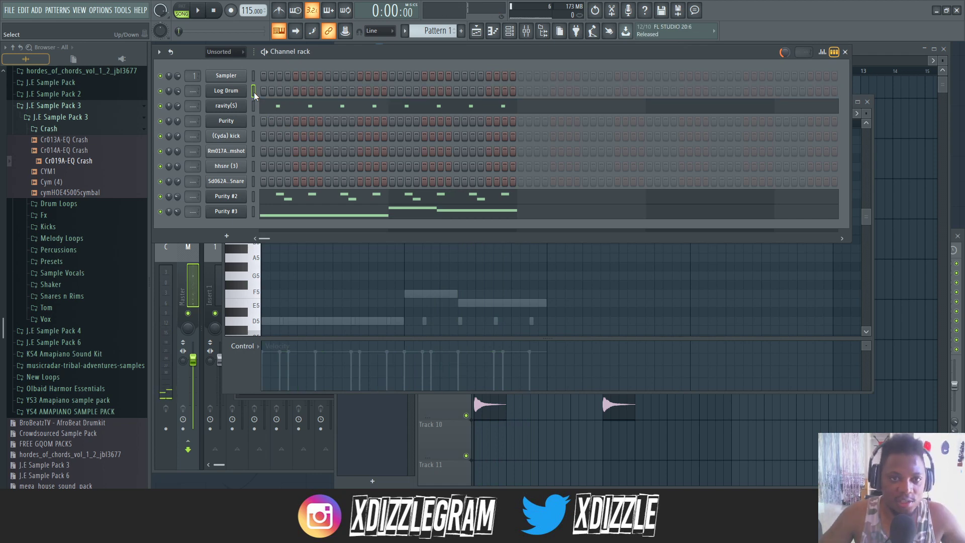
key("ctrl+v")
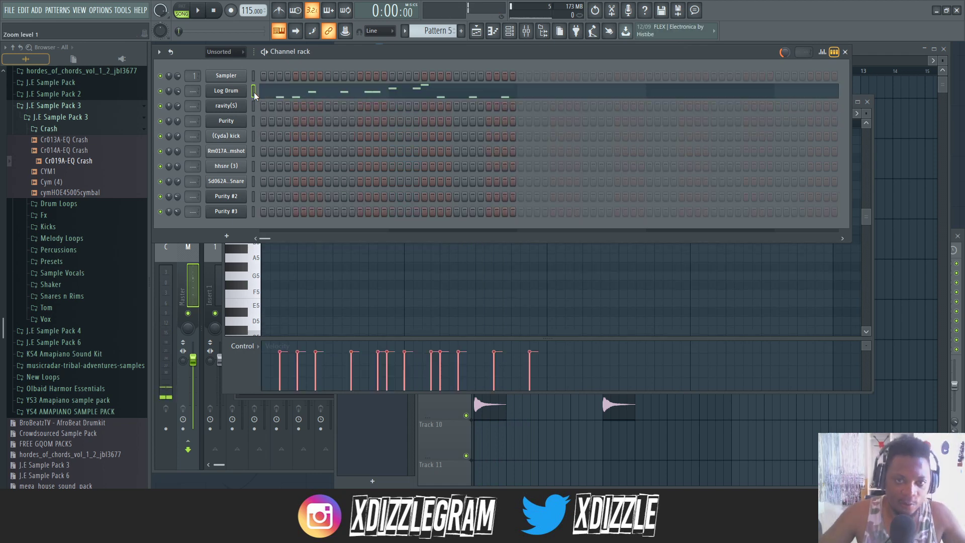
left_click(899, 55)
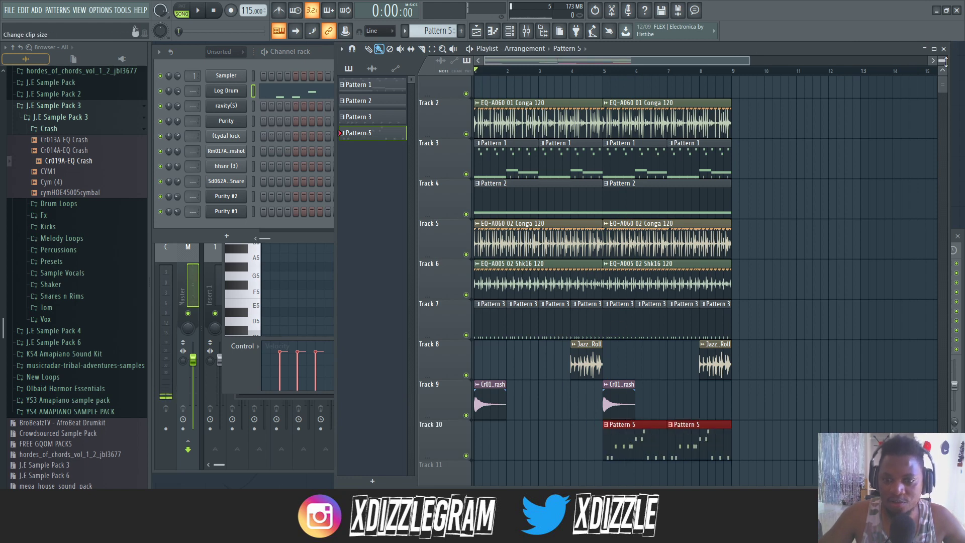
Step: Delete the bar 8 drum roll from Track 8
scroll(945, 60, "down", 2)
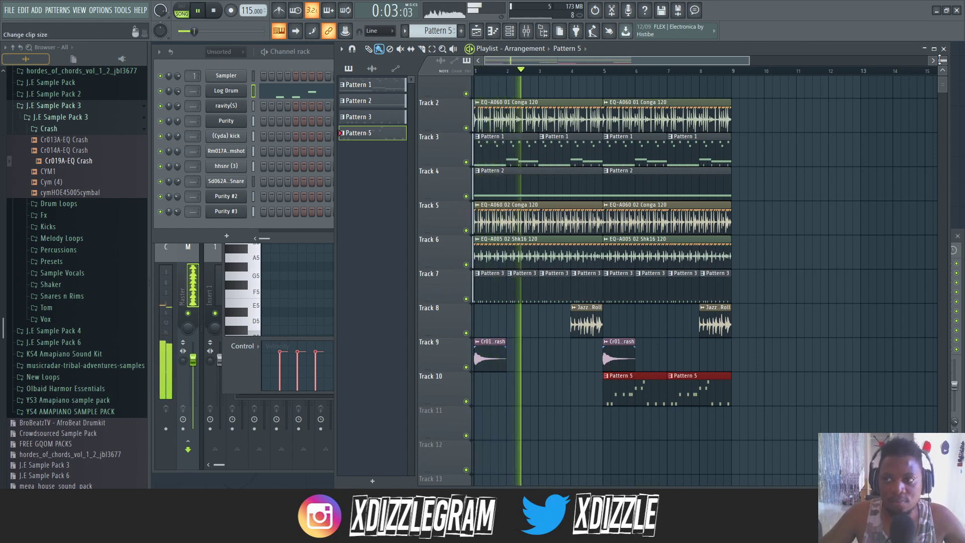
scroll(940, 59, "down", 1)
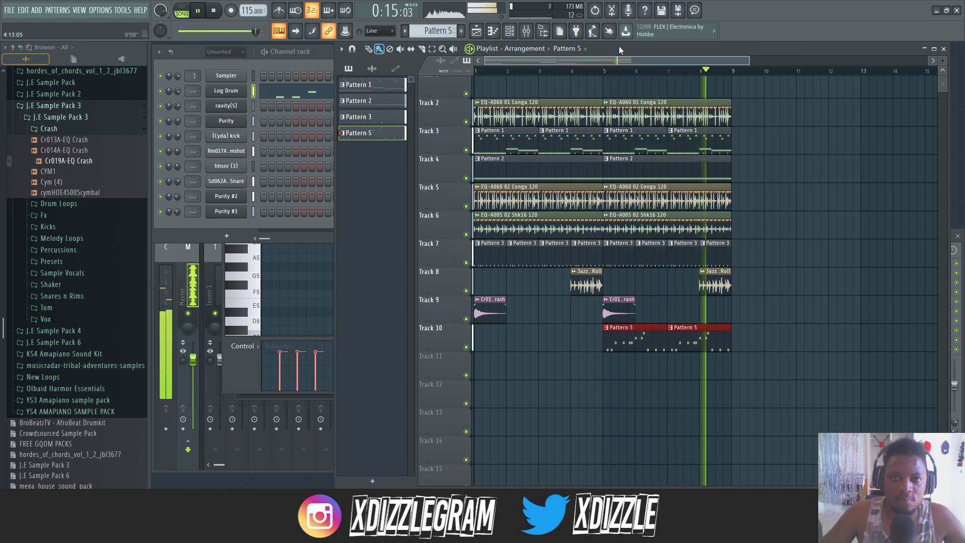
right_click(713, 284)
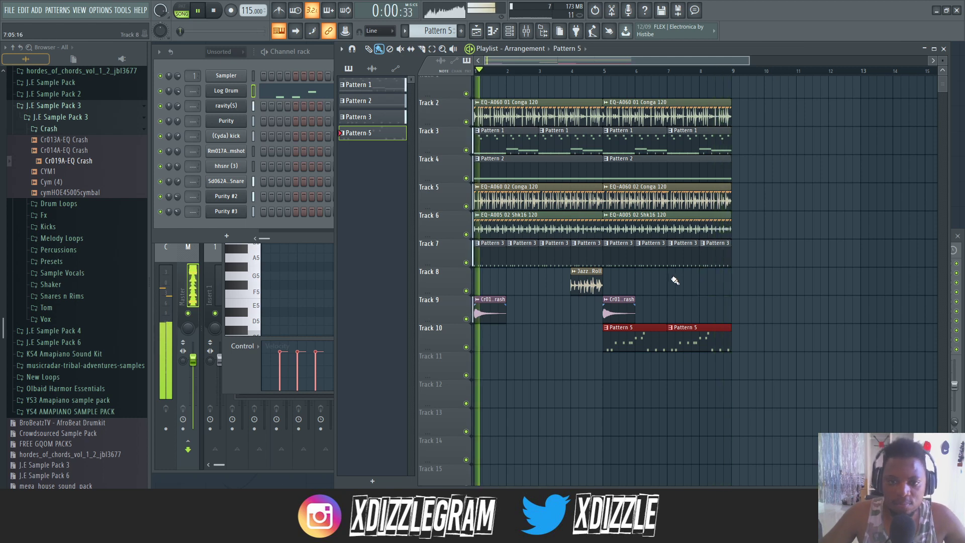
Step: Check the volume setting in the Cr019A-EQ Crash sample's channel settings
double_click(485, 309)
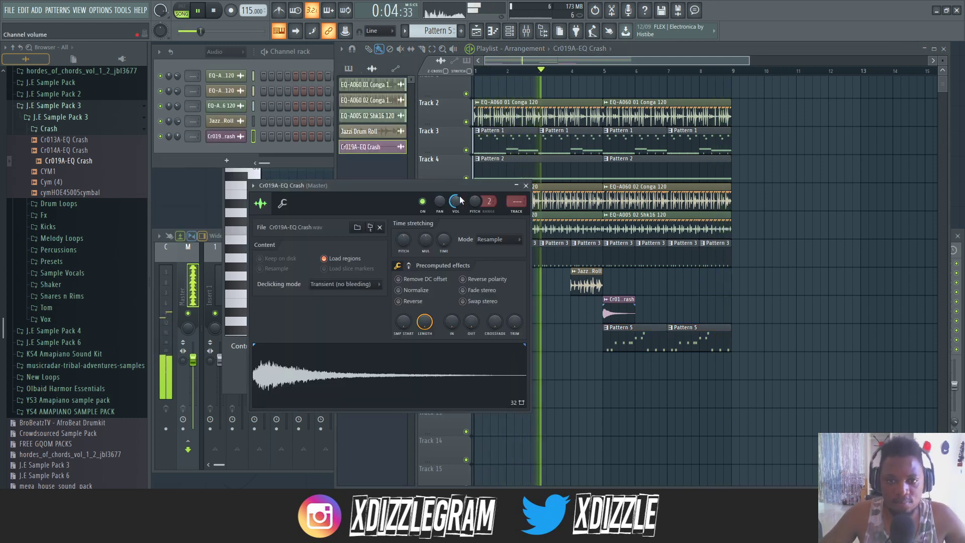
left_click(526, 185)
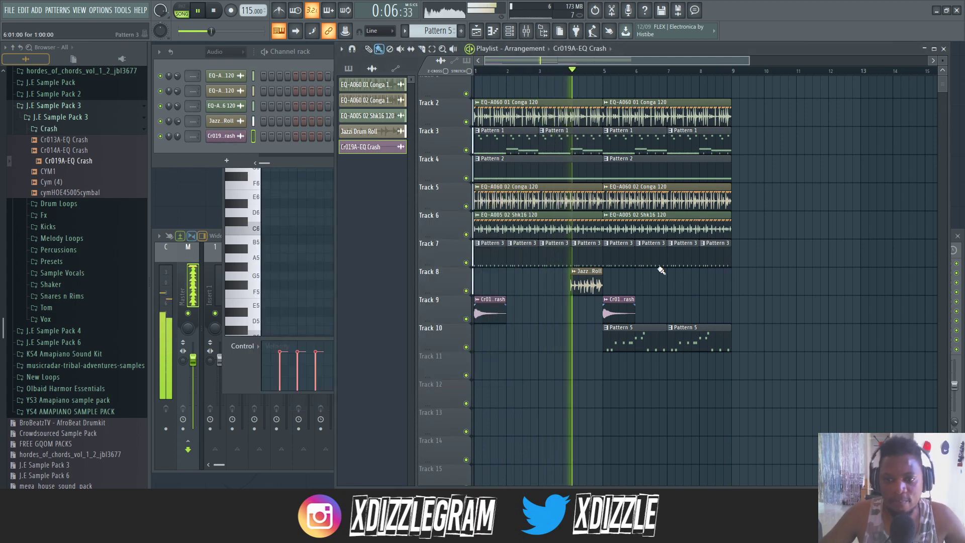
Step: Duplicate the loop and pattern clips of bars 5 to 8 into bars 9 to 12, without the crash
left_click_drag(757, 378, 612, 101)
key("ctrl+b")
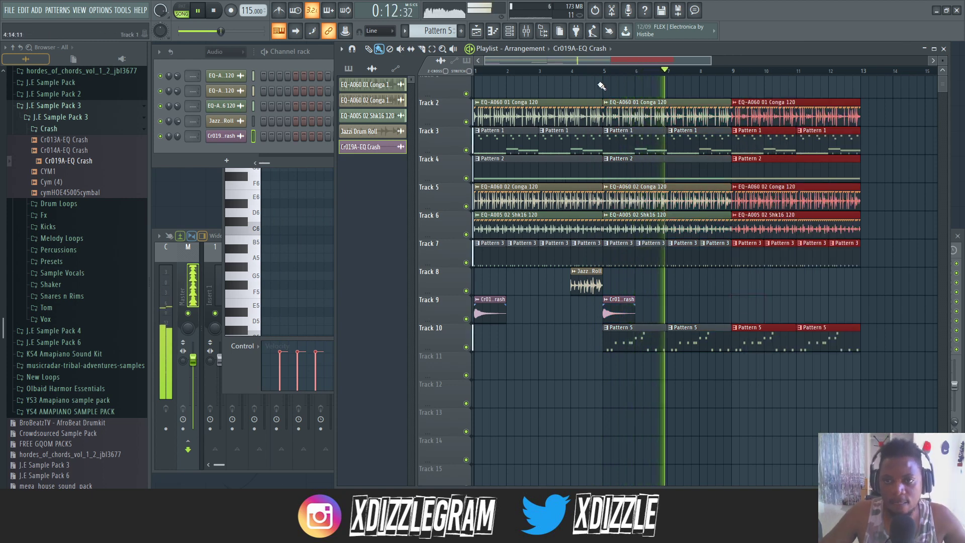
Step: Place a copy of the Jazzi Drum Roll on Track 8, aligned to fill bar 12
scroll(610, 58, "down", 2)
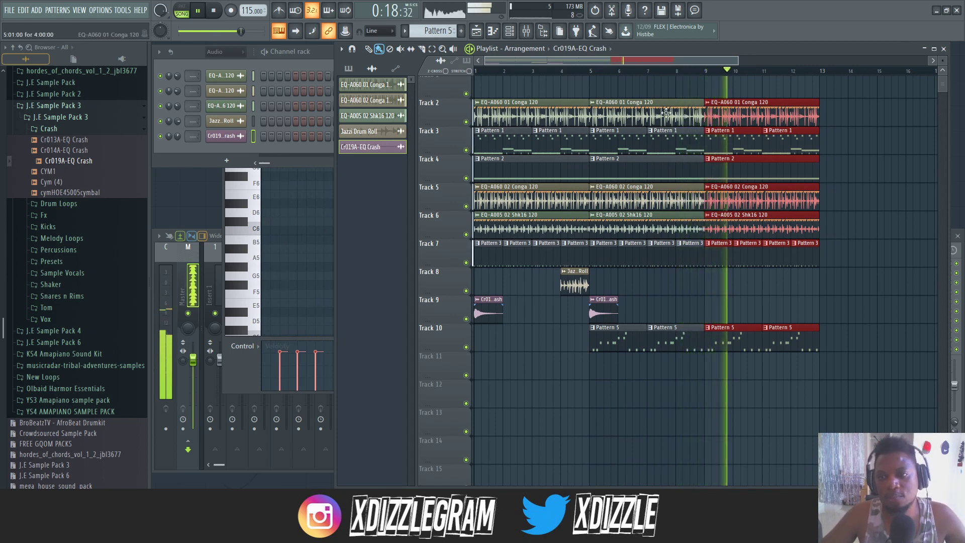
left_click(574, 287)
left_click(800, 285)
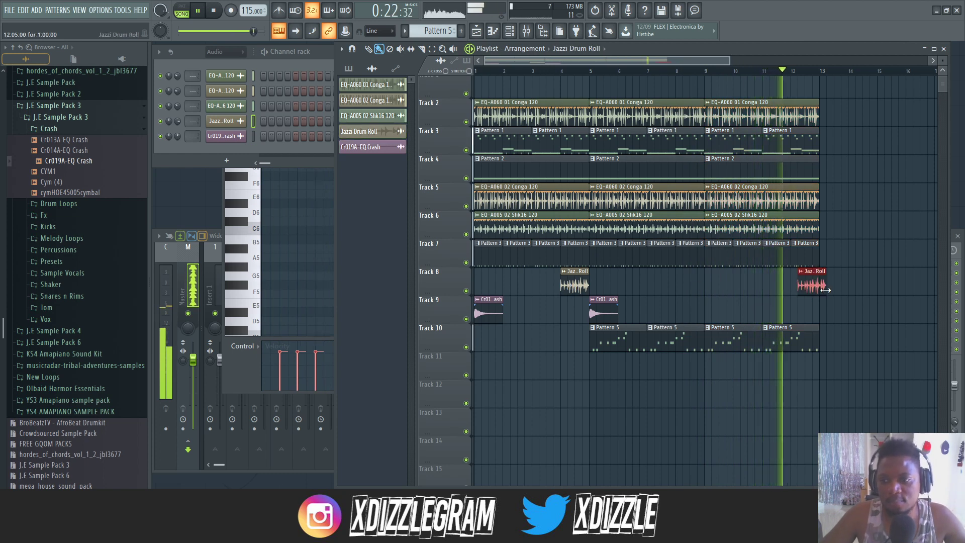
left_click_drag(812, 285, 805, 283)
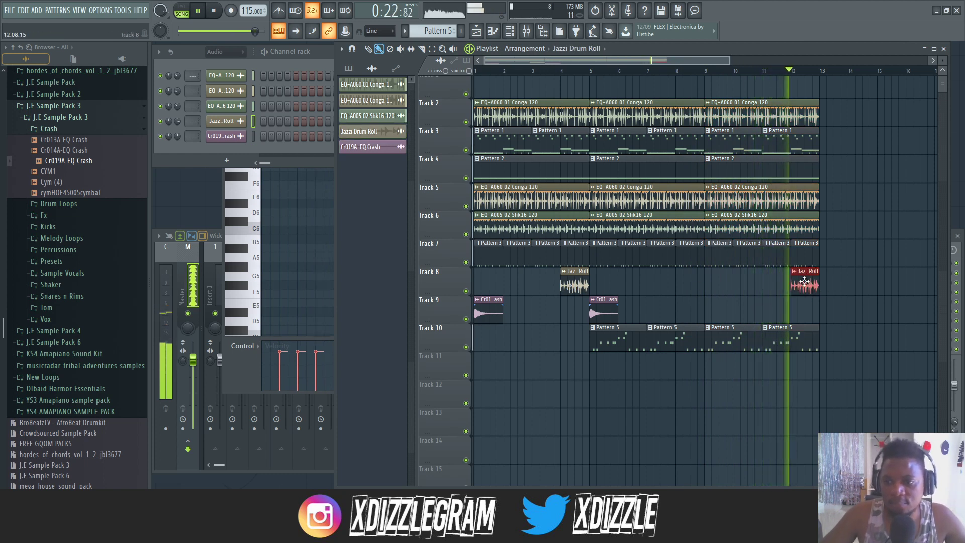
Step: Remove the bar 1 crash from Track 9 and stop playback
right_click(491, 314)
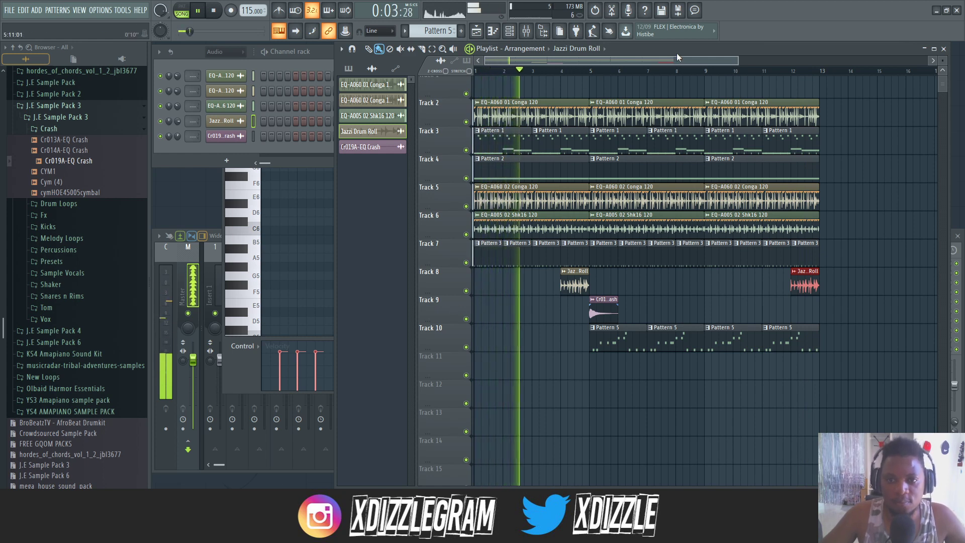
key("space")
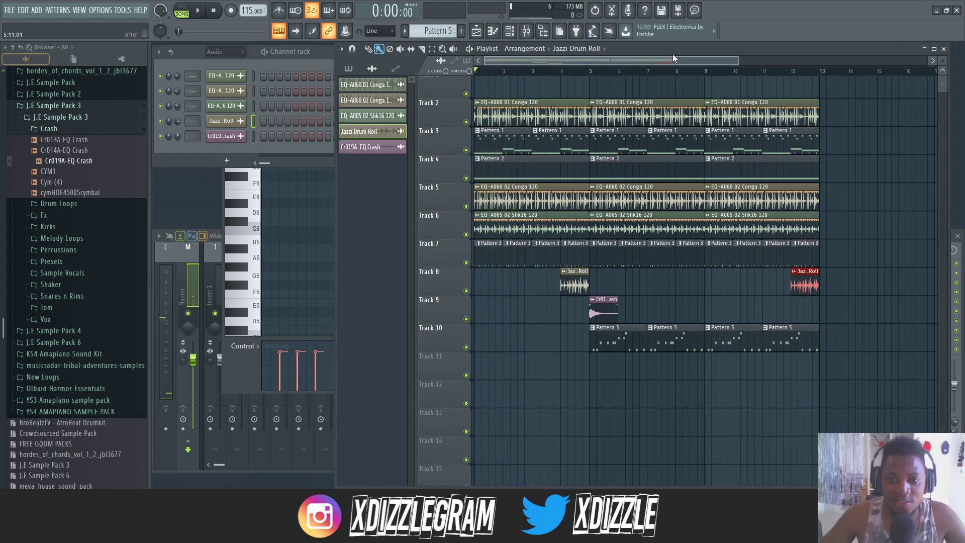